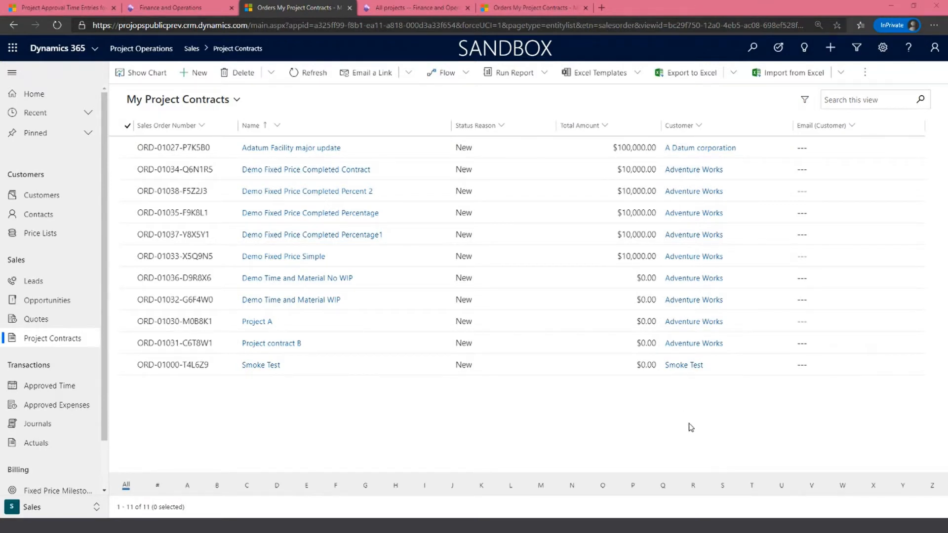
# Open the Demo Fixed Price Completed Contract project contract and its FP contract line.
pyautogui.hotkey('ctrl', '+')
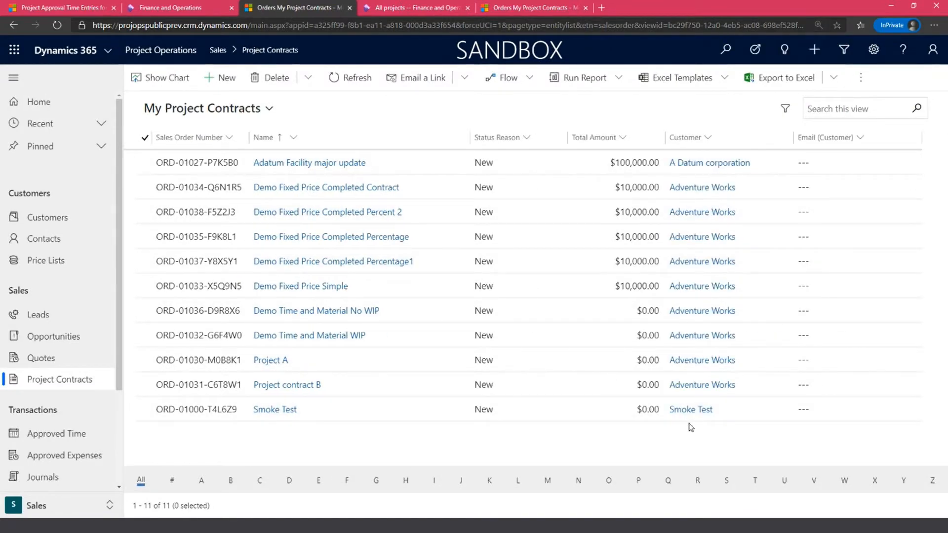
pyautogui.hotkey('ctrl', '+')
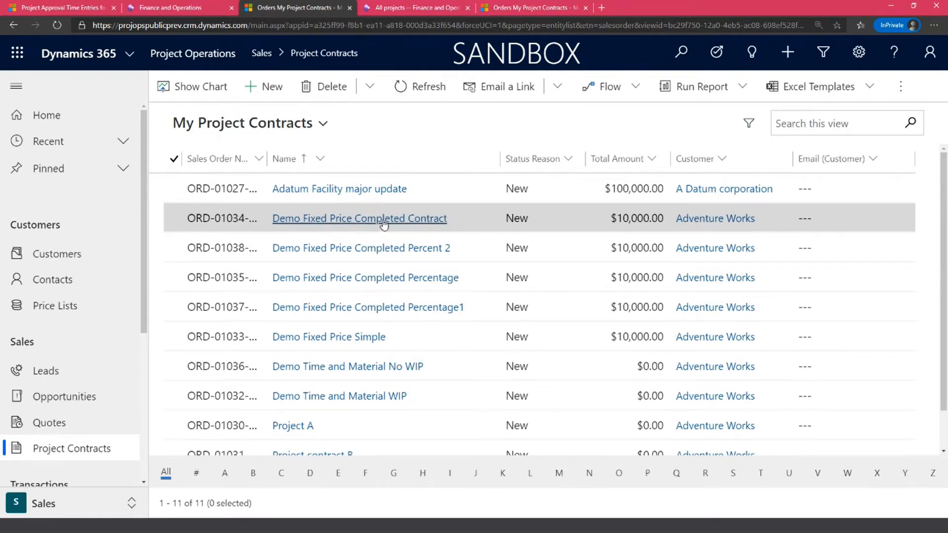
pyautogui.doubleClick(237, 224)
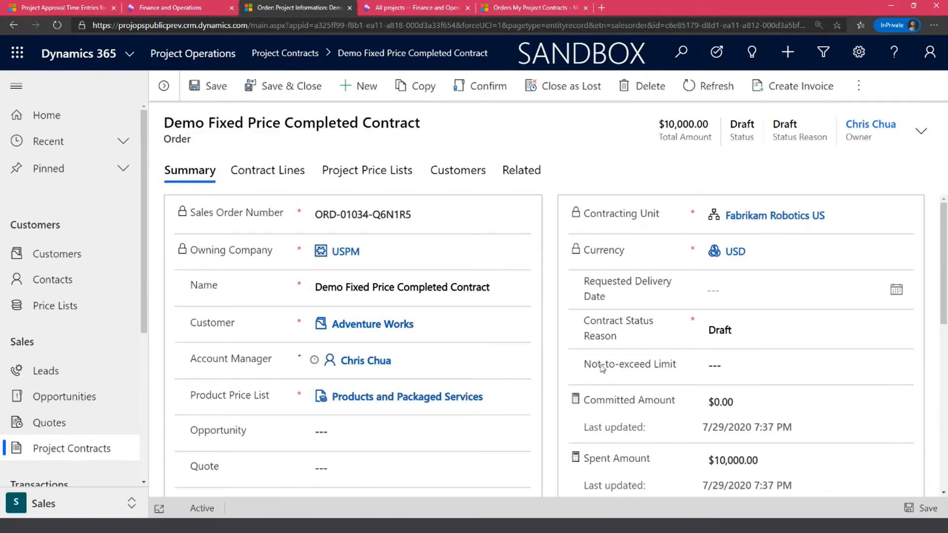
pyautogui.click(293, 181)
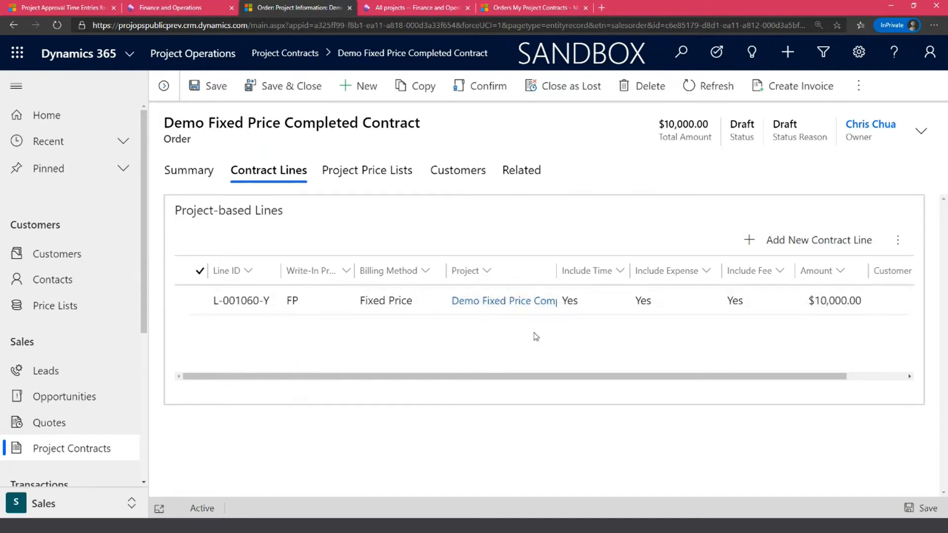
pyautogui.click(310, 301)
pyautogui.doubleClick(316, 299)
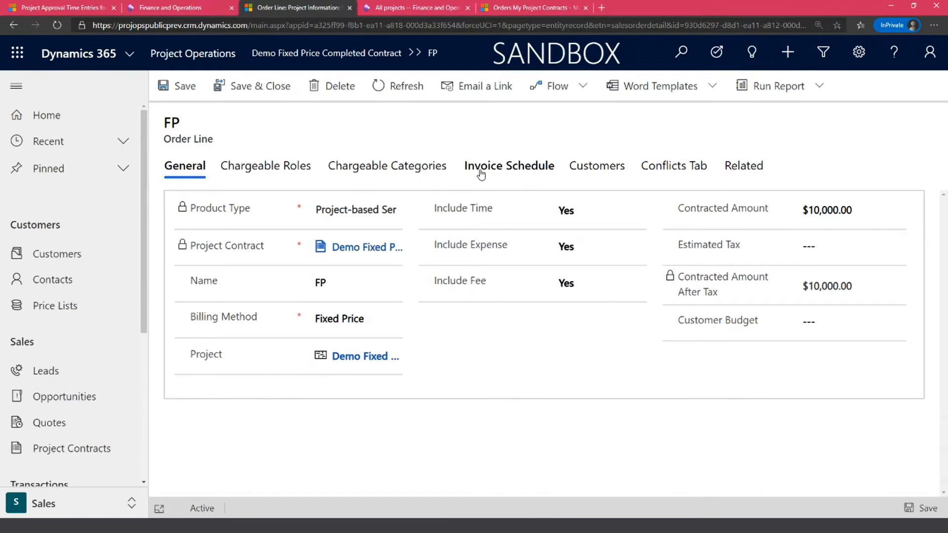
# Check the milestones and their invoice statuses in the FP line's invoice schedule, and return to the parent project contract.
pyautogui.click(497, 167)
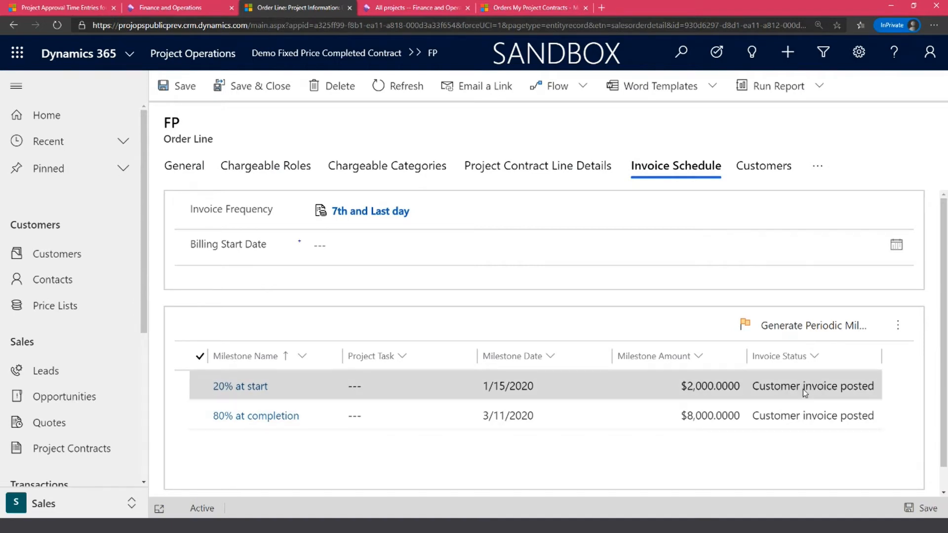
pyautogui.click(205, 177)
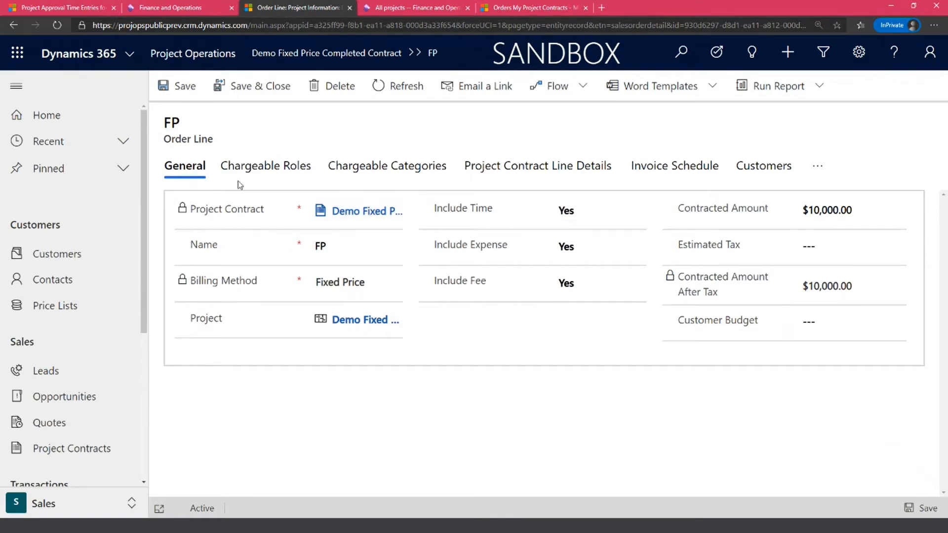
pyautogui.click(366, 216)
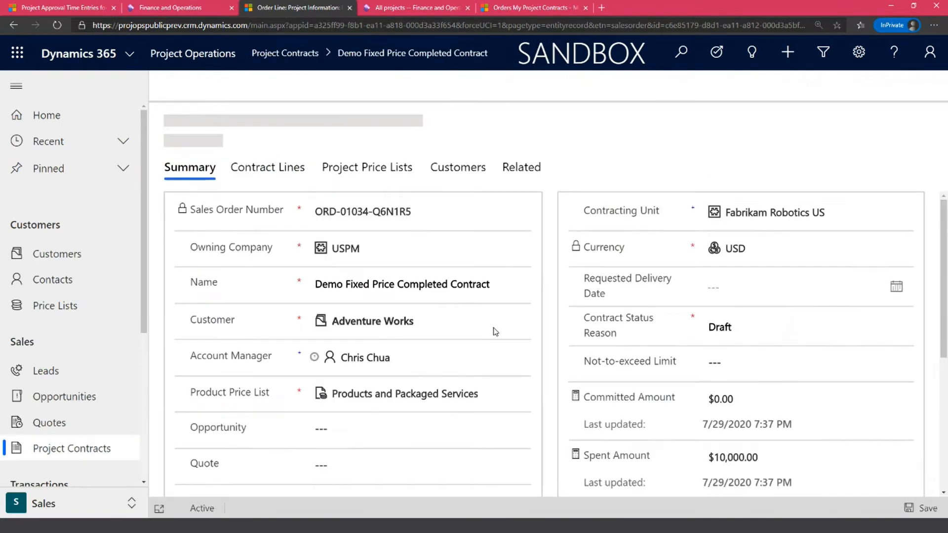
# Switch to the Projects area and open the Demo Fixed Price Completed Contract project.
pyautogui.click(76, 509)
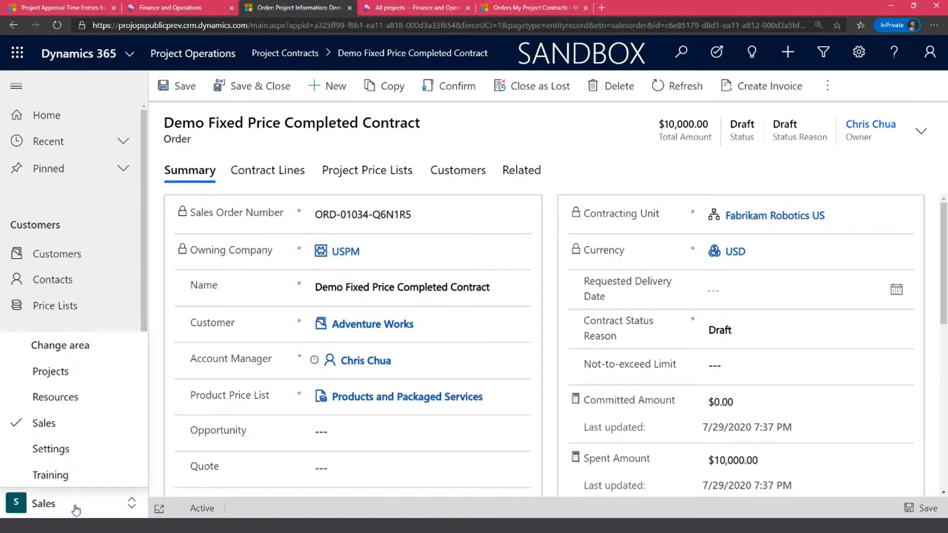
pyautogui.click(49, 370)
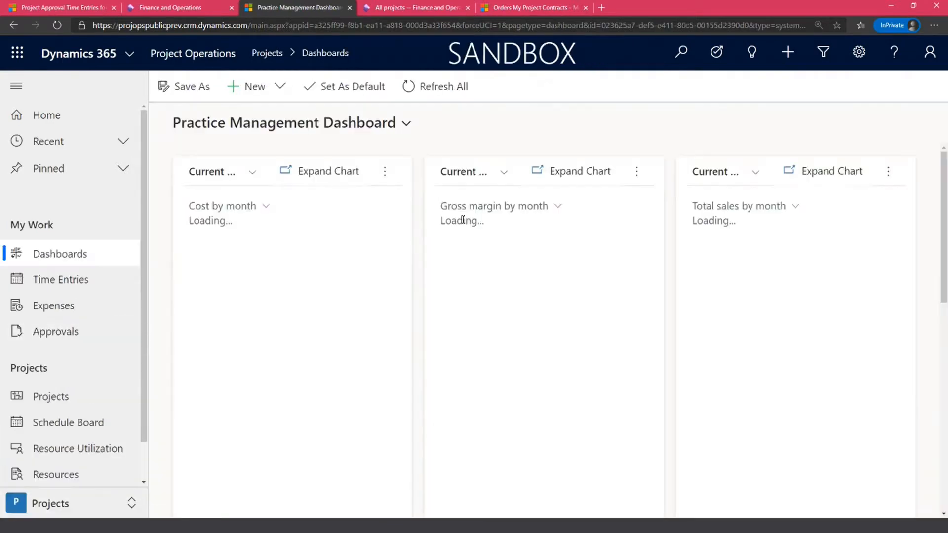
pyautogui.click(87, 396)
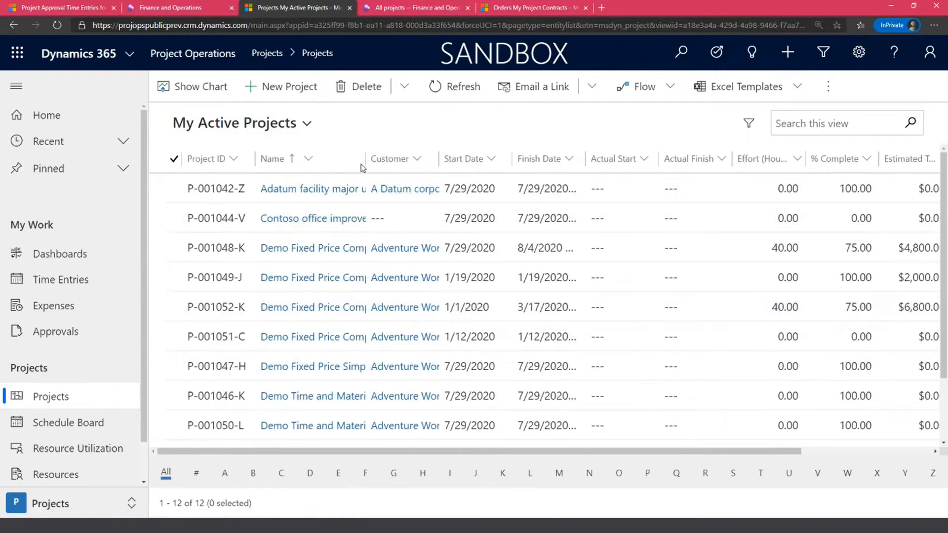
pyautogui.moveTo(363, 160); pyautogui.dragTo(539, 177)
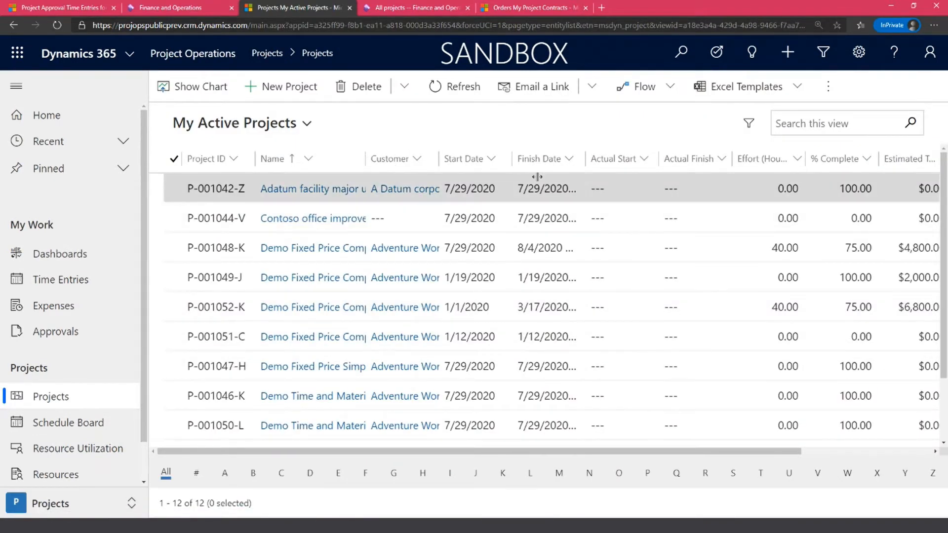
pyautogui.doubleClick(173, 250)
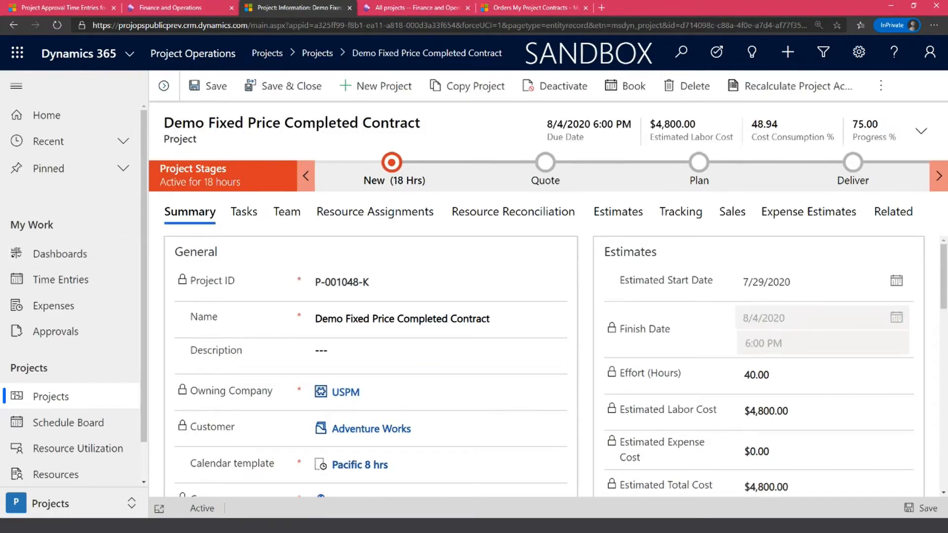
# Display the related actuals of the Demo Fixed Price Completed Contract project.
pyautogui.click(891, 212)
pyautogui.click(684, 305)
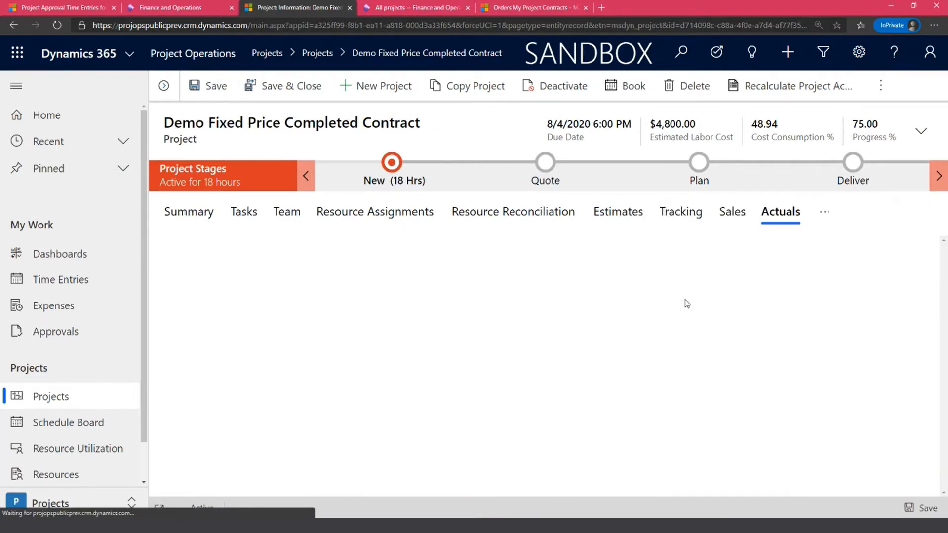
pyautogui.scroll(-3, 398, 407)
pyautogui.scroll(3, 394, 408)
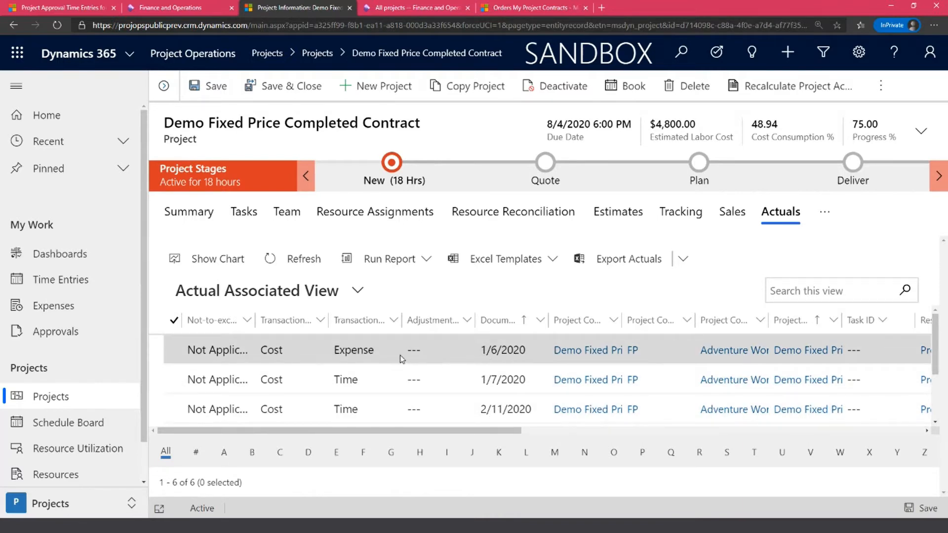
# Examine the quantity, unit, price and amount of each cost and milestone record in the project's actuals.
pyautogui.click(363, 428)
pyautogui.moveTo(361, 434); pyautogui.dragTo(457, 451)
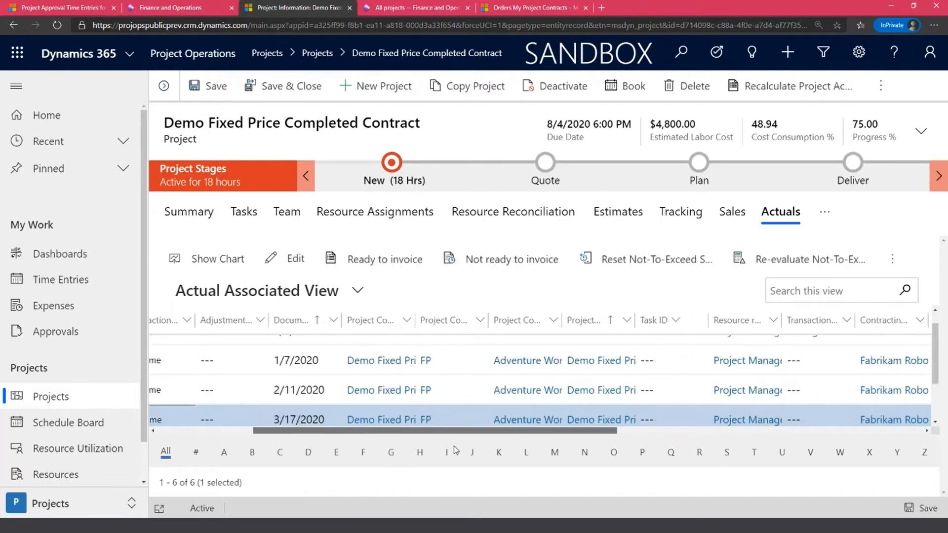
pyautogui.scroll(1, 415, 411)
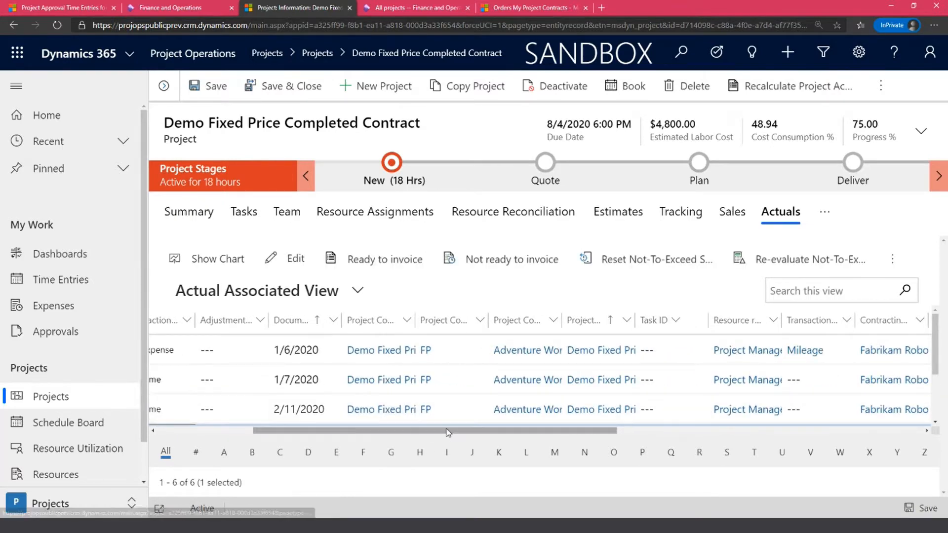
pyautogui.scroll(-1, 444, 435)
pyautogui.moveTo(447, 431); pyautogui.dragTo(577, 453)
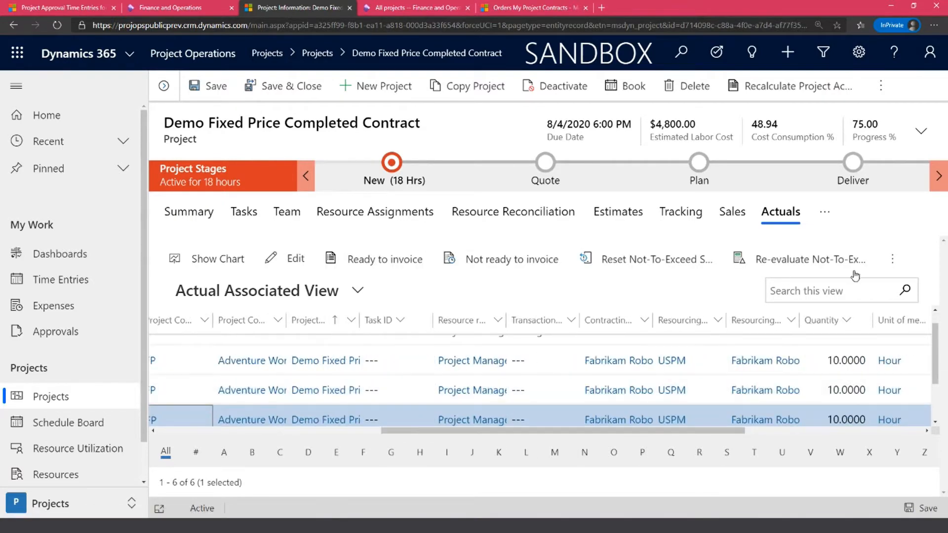
pyautogui.moveTo(937, 340); pyautogui.dragTo(940, 329)
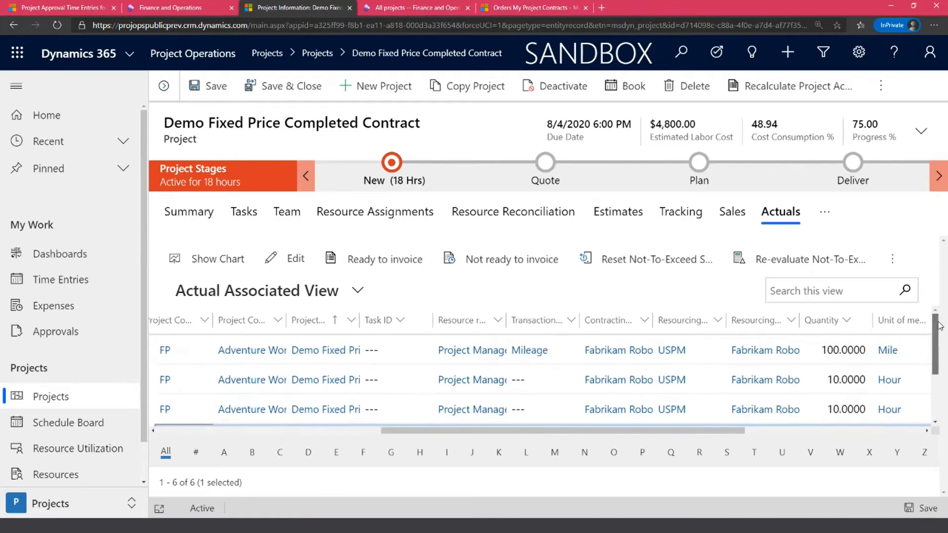
pyautogui.moveTo(721, 433); pyautogui.dragTo(845, 435)
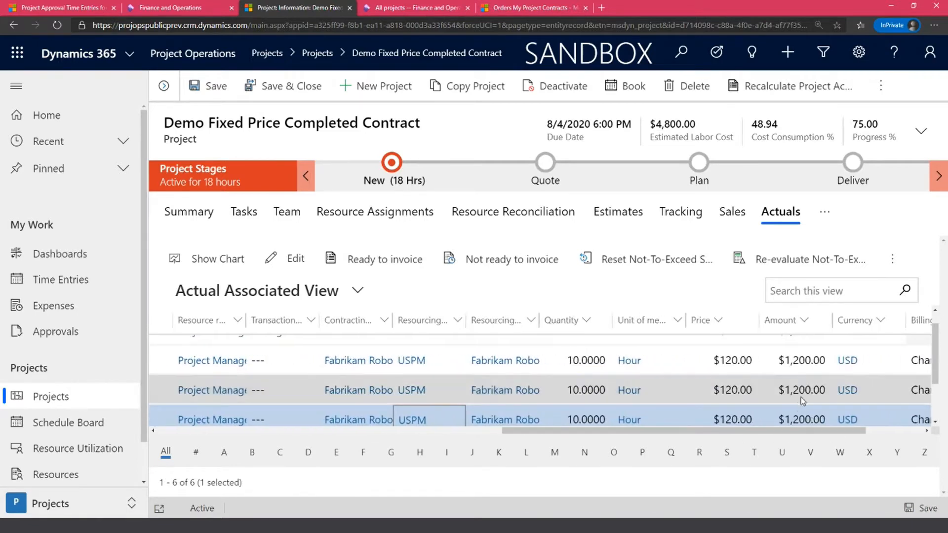
pyautogui.scroll(1, 801, 396)
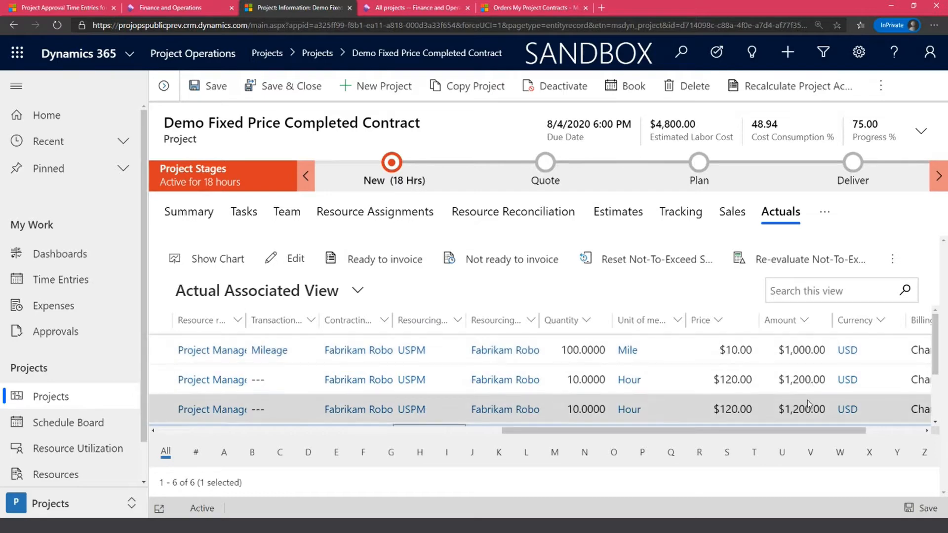
pyautogui.scroll(-1, 810, 399)
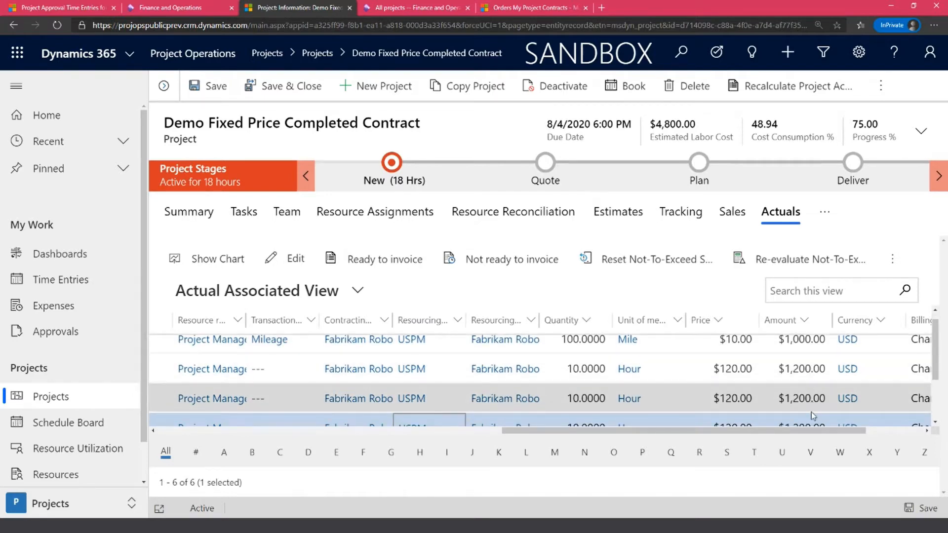
pyautogui.scroll(-1, 815, 390)
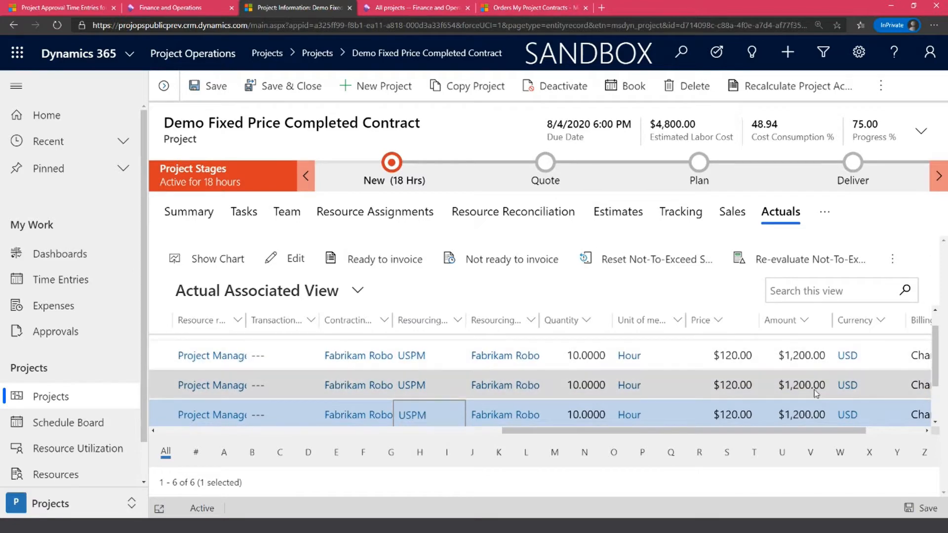
pyautogui.scroll(-1, 814, 418)
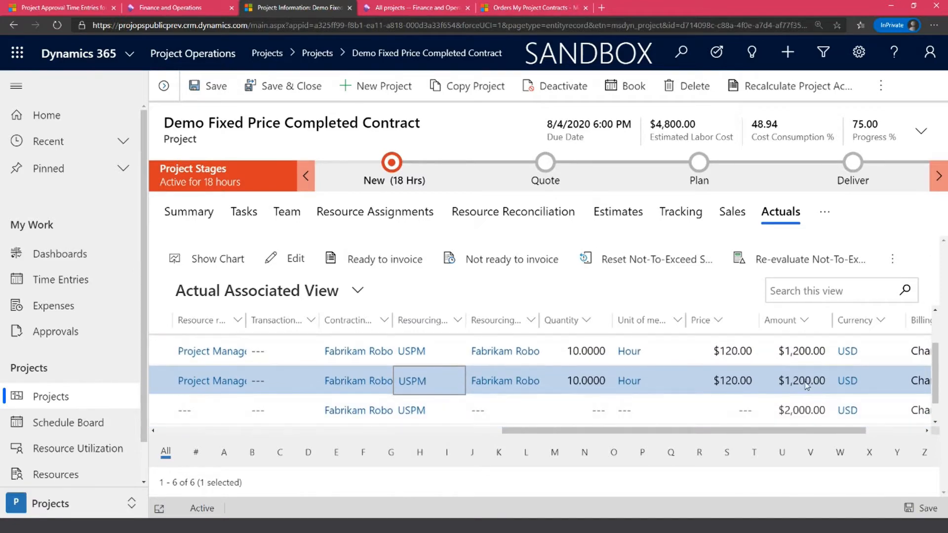
pyautogui.scroll(-1, 810, 389)
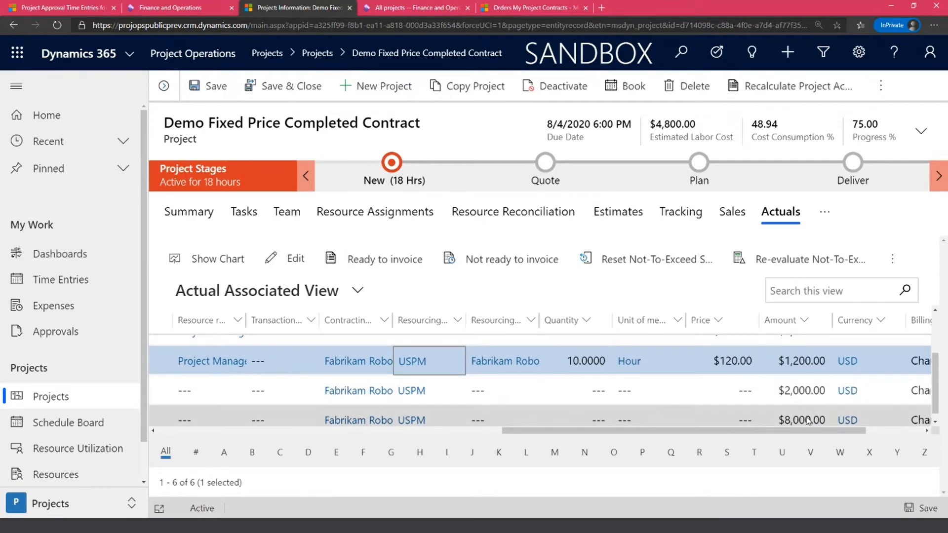
pyautogui.scroll(-1, 810, 395)
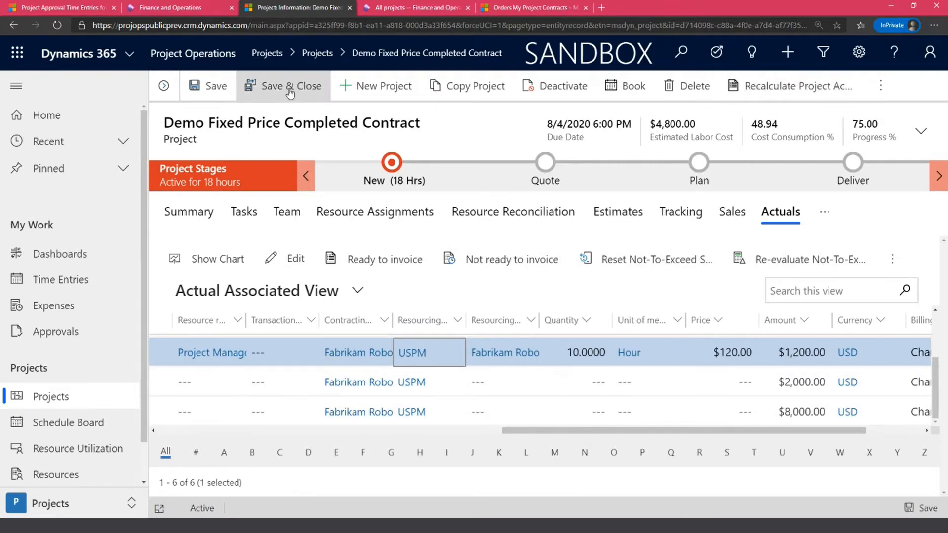
# Switch to Finance and Operations, close the open project list, and reopen All projects from the favorites.
pyautogui.click(409, 8)
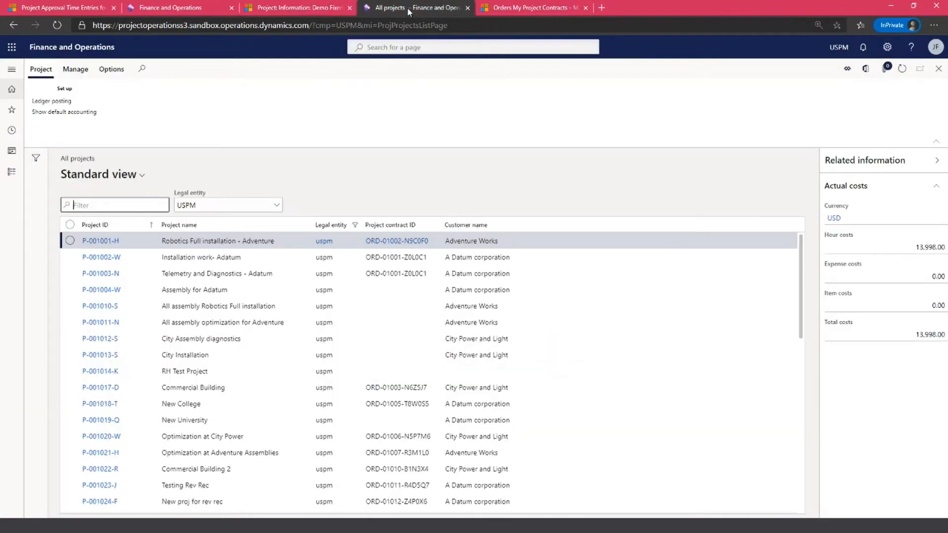
pyautogui.click(938, 68)
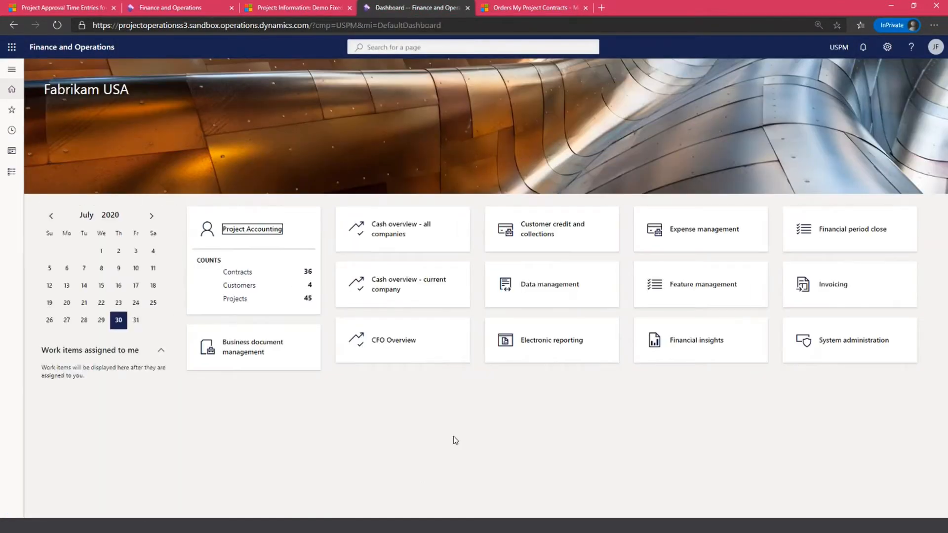
pyautogui.click(15, 71)
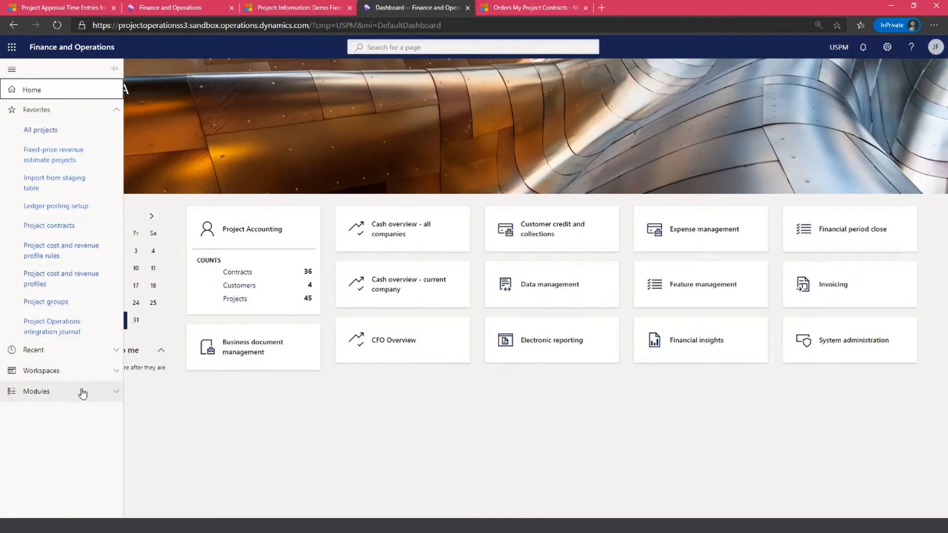
pyautogui.click(46, 131)
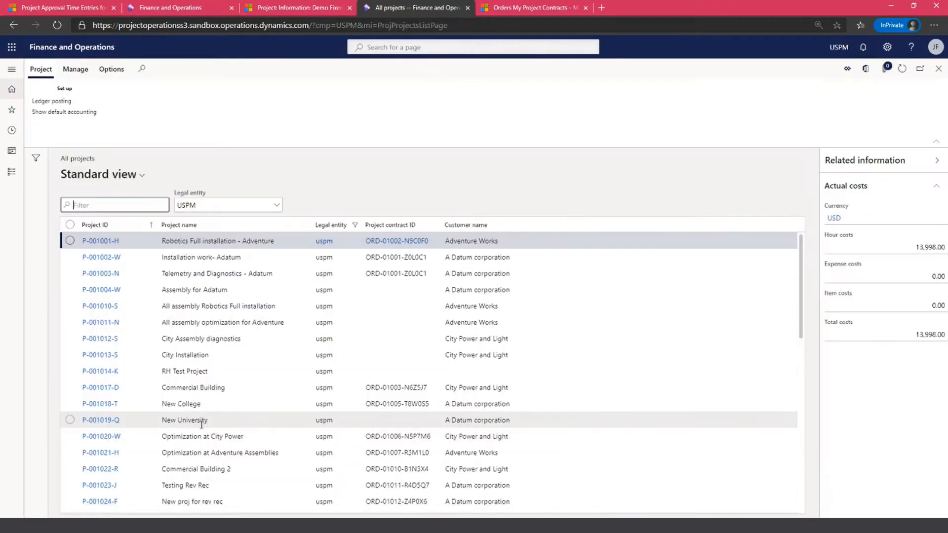
# Select the Demo Fixed Price Completed Contract project in the list and open its posted transactions.
pyautogui.scroll(-5, 207, 422)
pyautogui.scroll(-5, 207, 421)
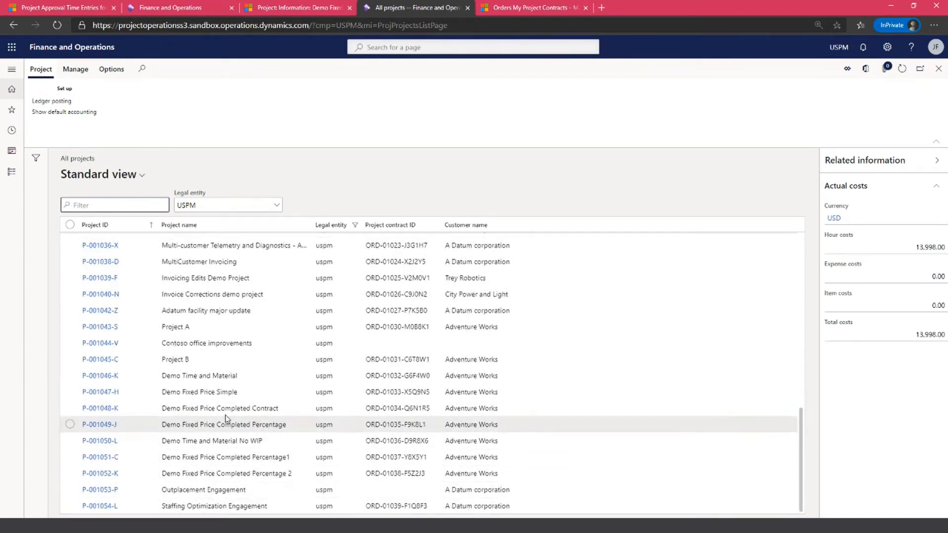
pyautogui.click(199, 410)
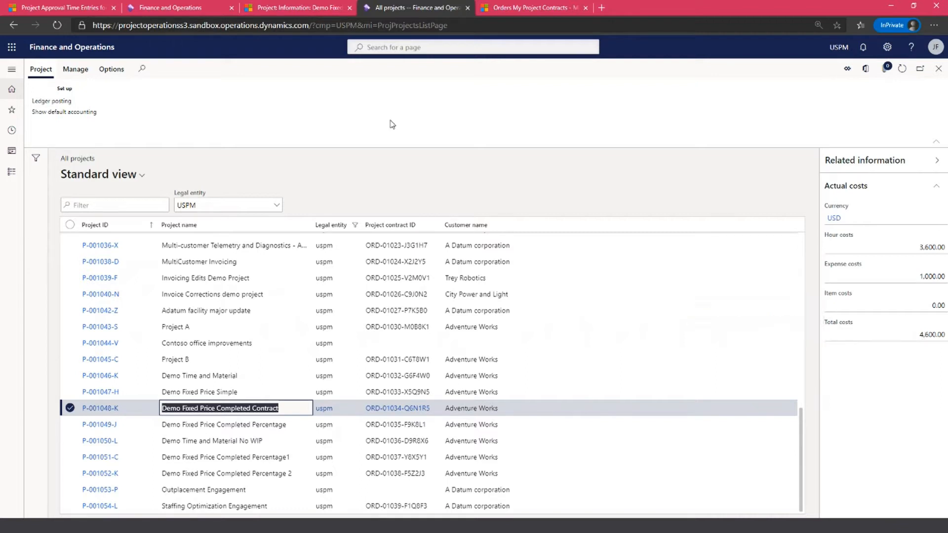
pyautogui.click(74, 70)
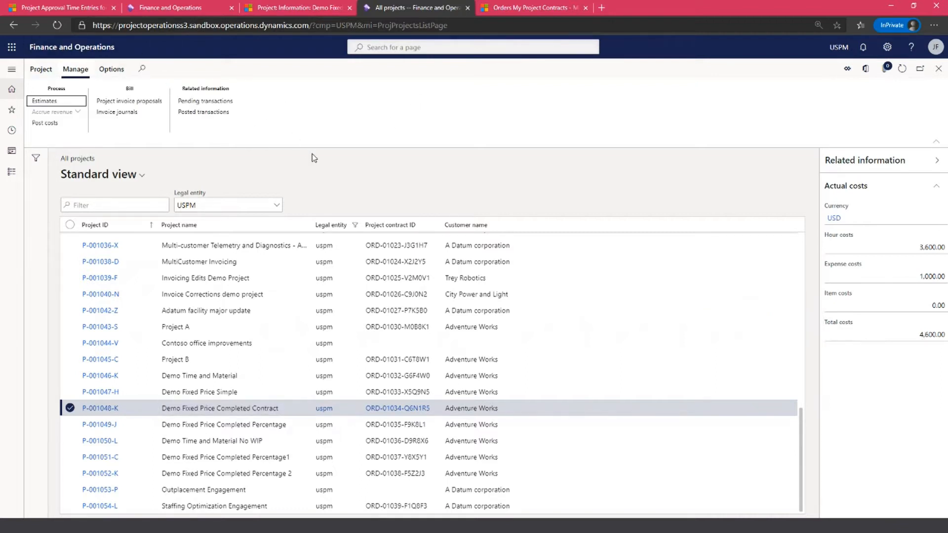
pyautogui.click(224, 116)
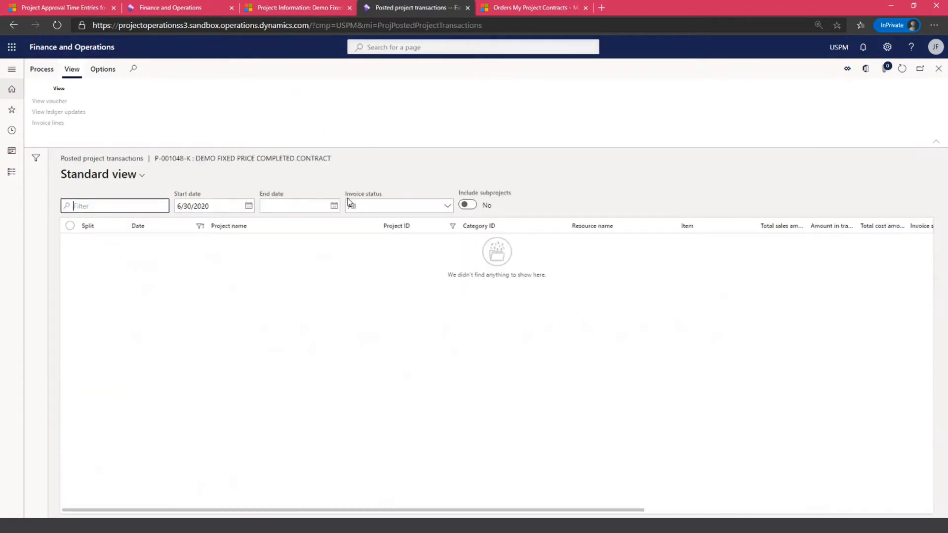
# Clear the start date filter on the posted project transactions so that transactions from all dates are listed.
pyautogui.click(237, 206)
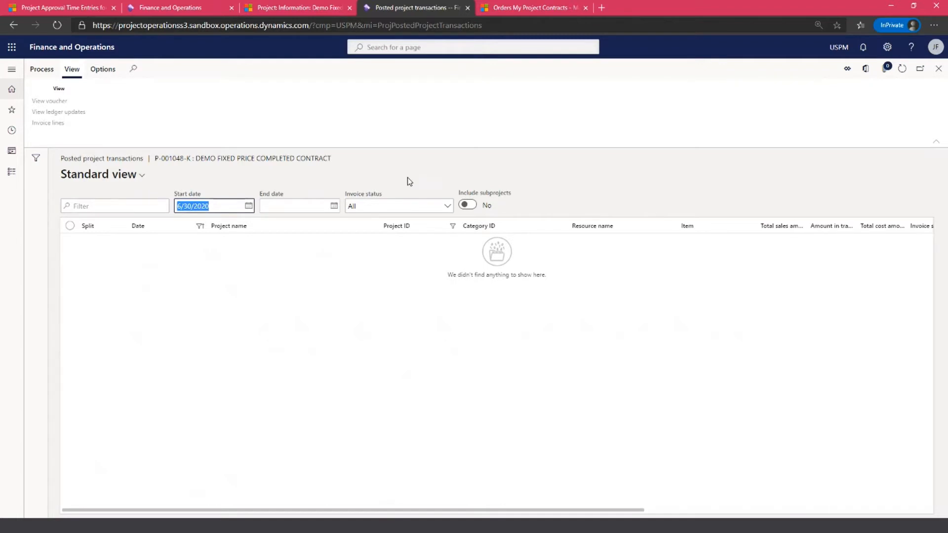
pyautogui.press('BackSpace')
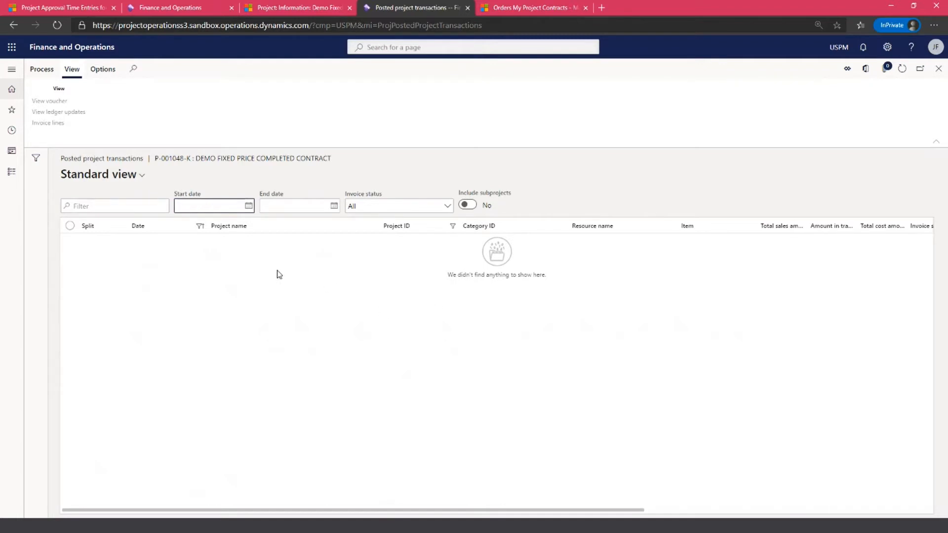
pyautogui.click(132, 210)
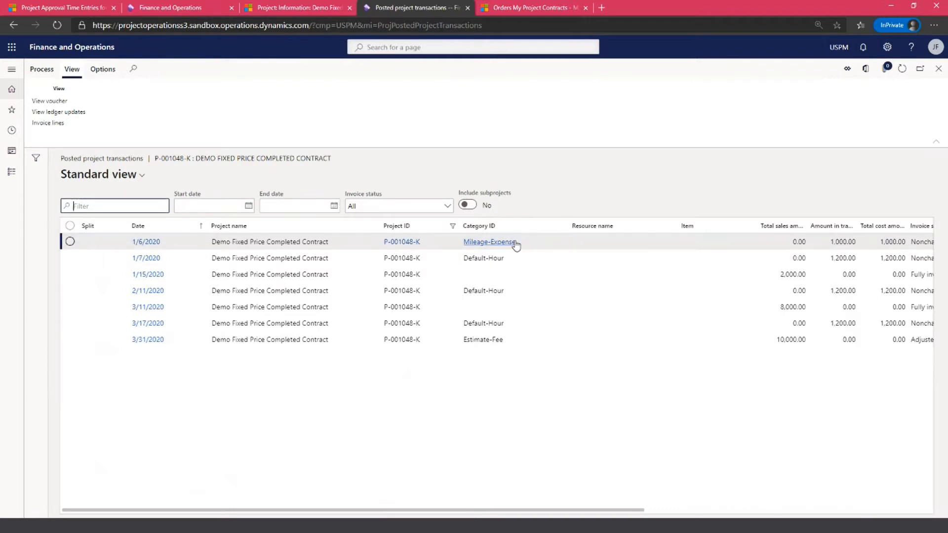
# Examine the transaction amounts of the Default-Hour records and the sales amounts of the 1/15/2020 and 3/11/2020 transactions.
pyautogui.click(845, 258)
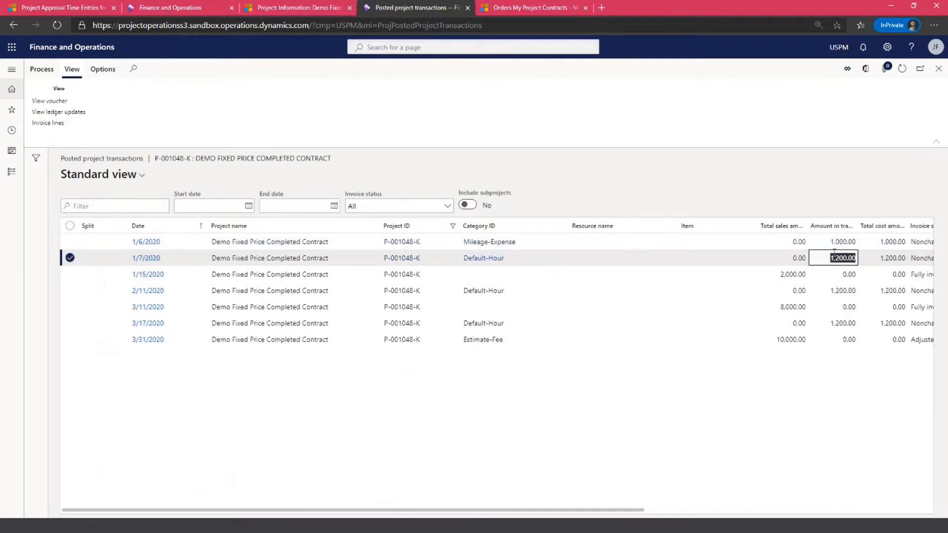
pyautogui.click(844, 293)
pyautogui.click(842, 323)
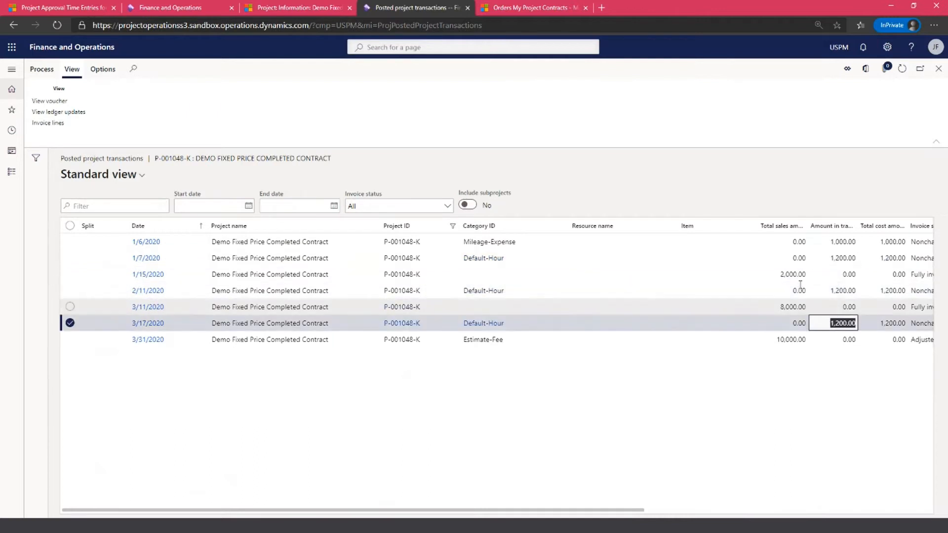
pyautogui.click(794, 274)
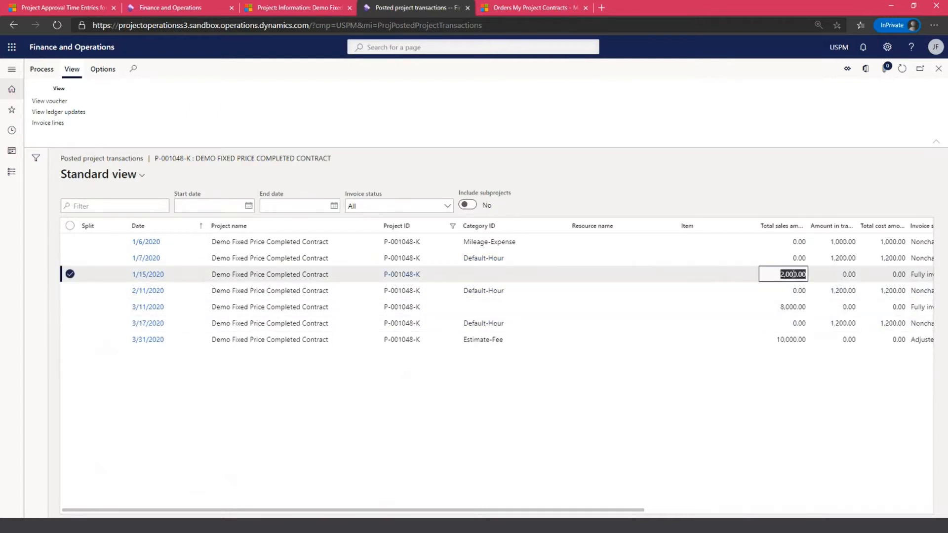
pyautogui.click(791, 307)
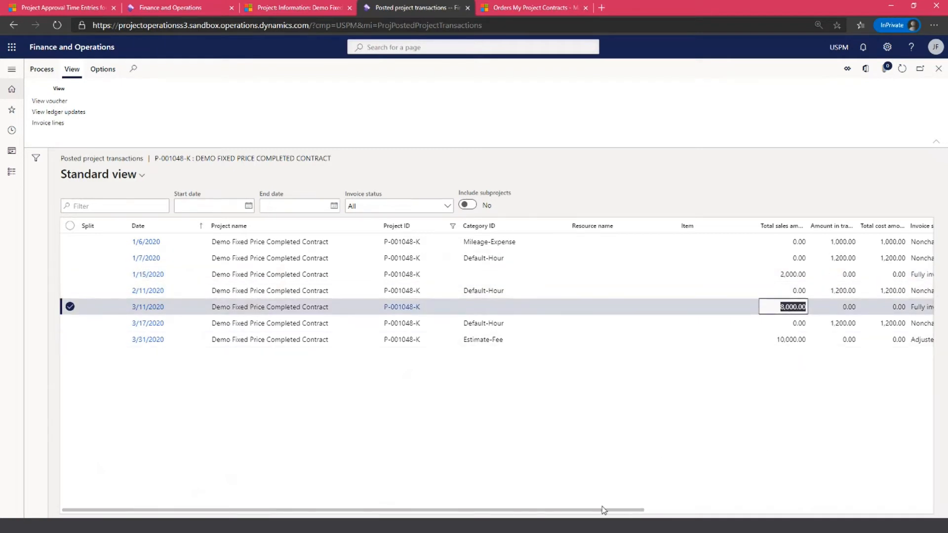
pyautogui.moveTo(576, 514); pyautogui.dragTo(438, 502)
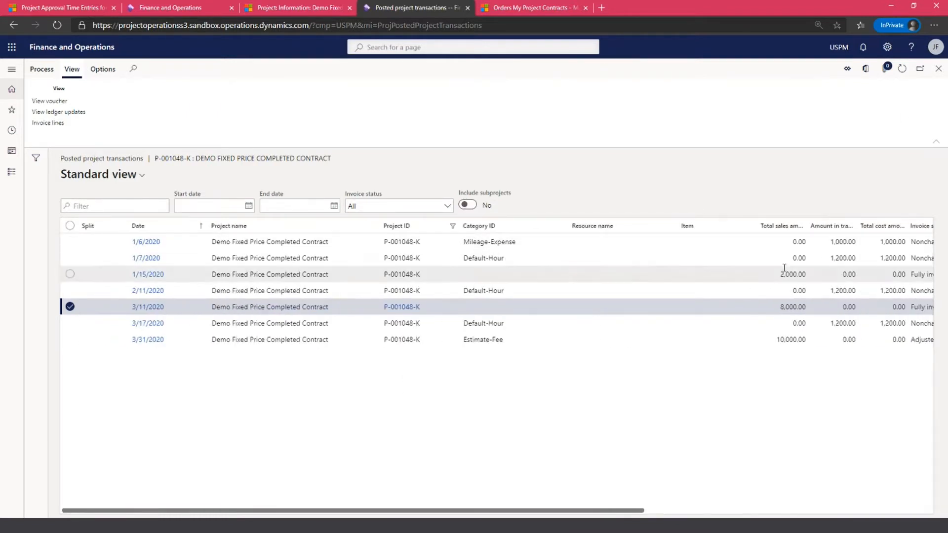
# Close the posted transactions and open Project cost and revenue profiles from the favorites.
pyautogui.click(937, 70)
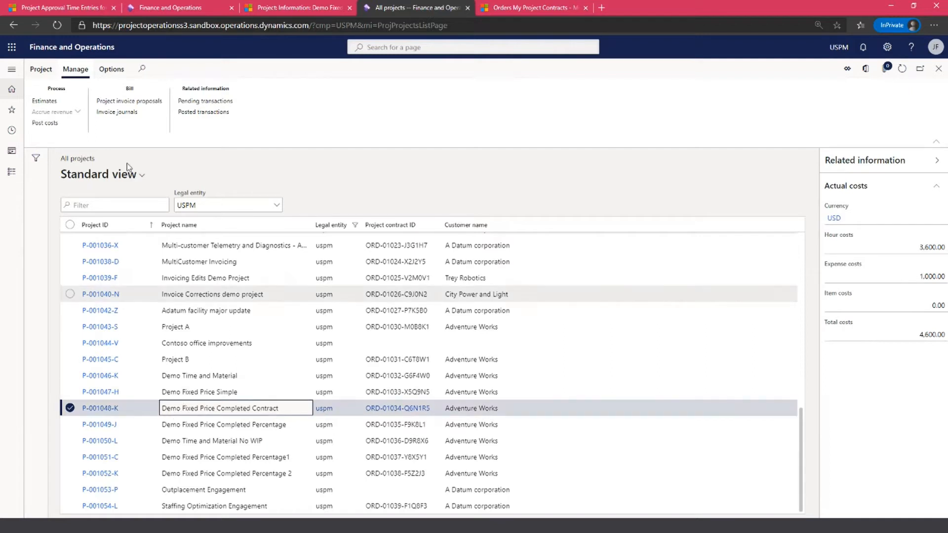
pyautogui.click(12, 71)
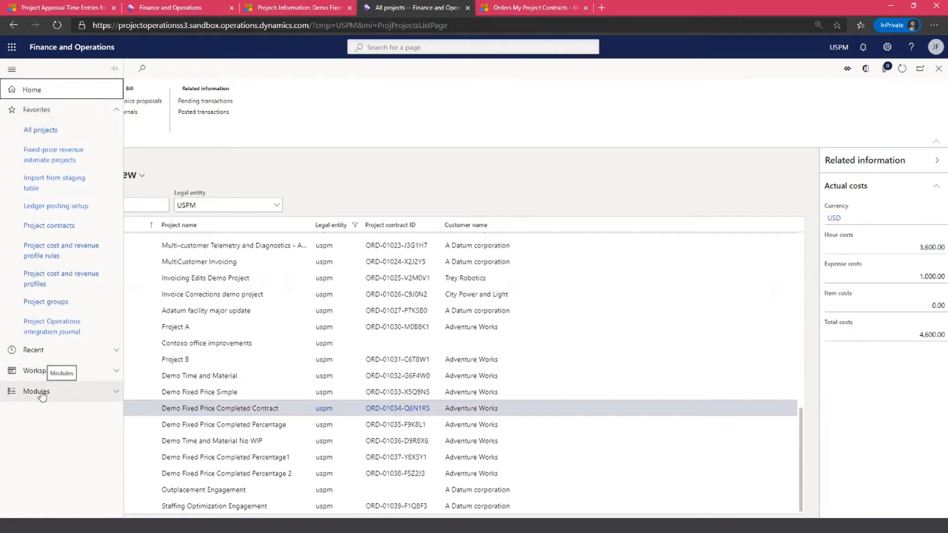
pyautogui.click(31, 278)
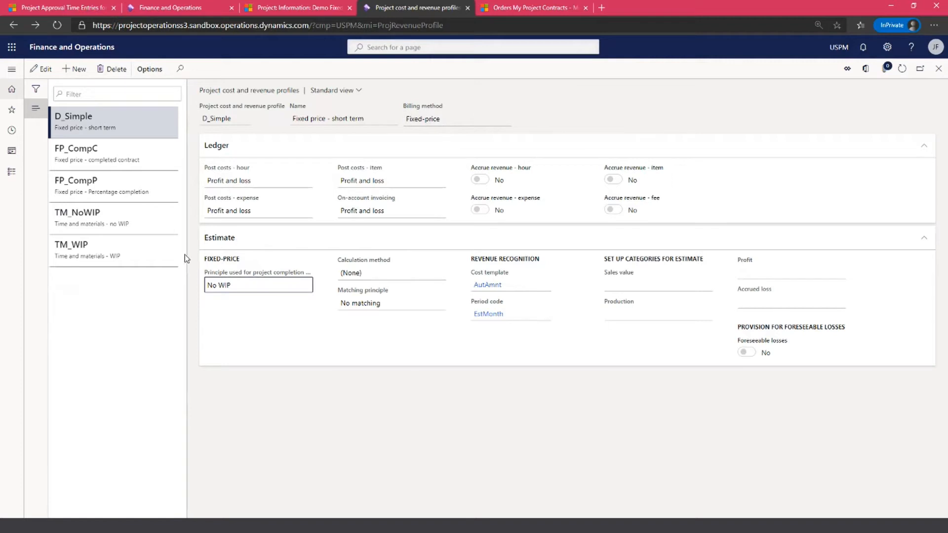
# Compare the ledger settings of the TM_NoWIP and TM_WIP profiles, collapsing the Estimate section.
pyautogui.click(131, 252)
pyautogui.click(137, 224)
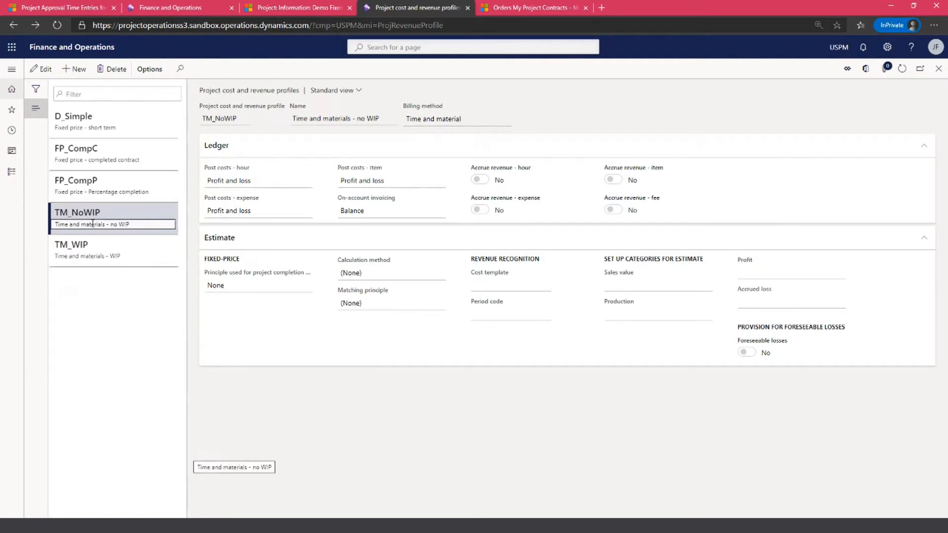
pyautogui.click(229, 239)
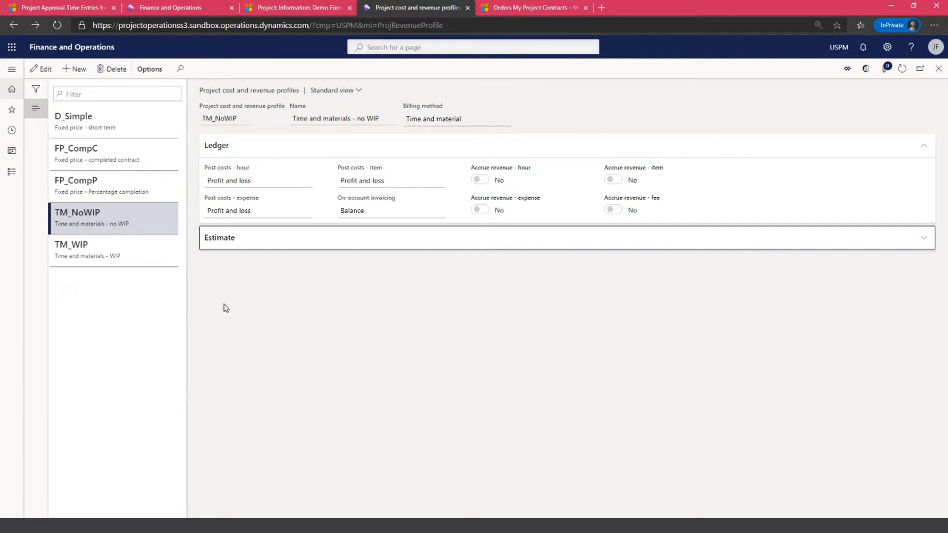
pyautogui.click(133, 255)
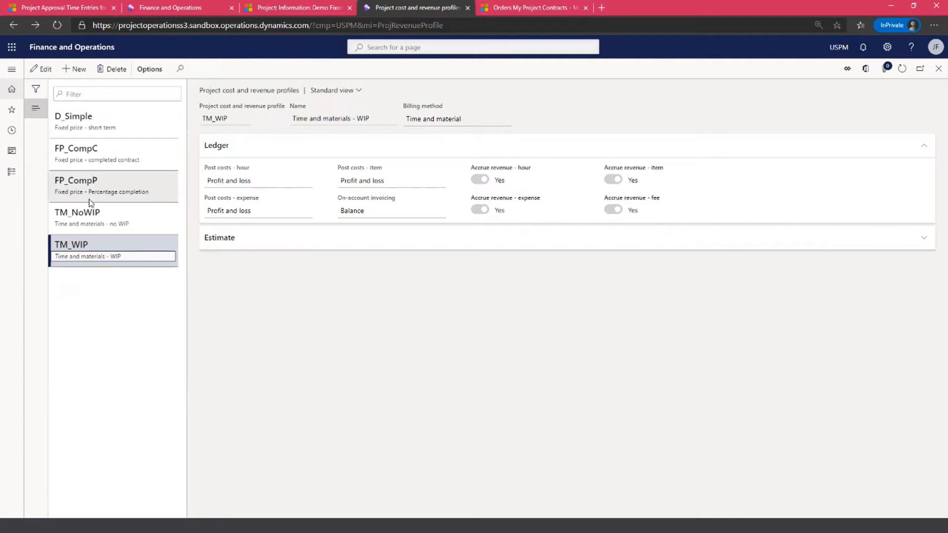
# Expand the Estimate section and compare the ledger and estimate settings of the fixed-price profiles D_Simple, FP_CompC and FP_CompP.
pyautogui.click(102, 119)
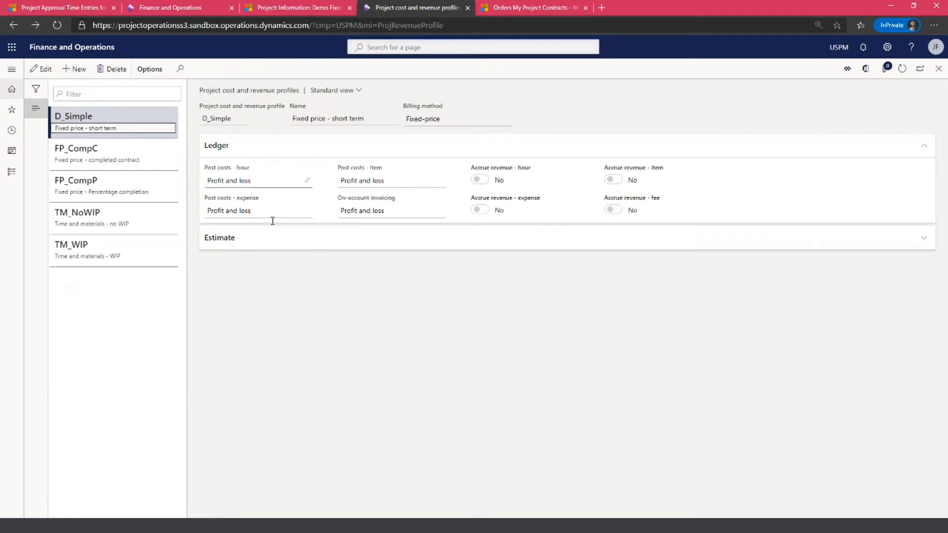
pyautogui.click(227, 240)
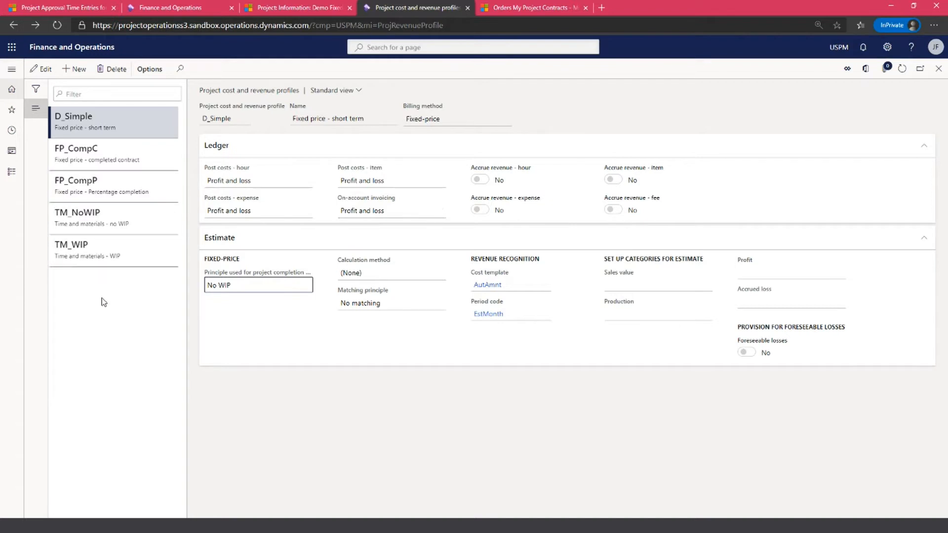
pyautogui.click(102, 146)
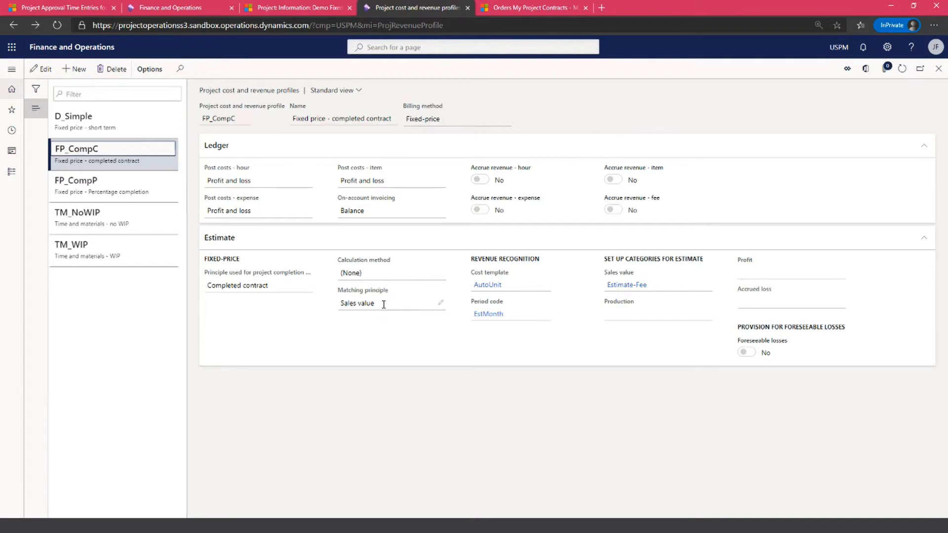
pyautogui.click(153, 192)
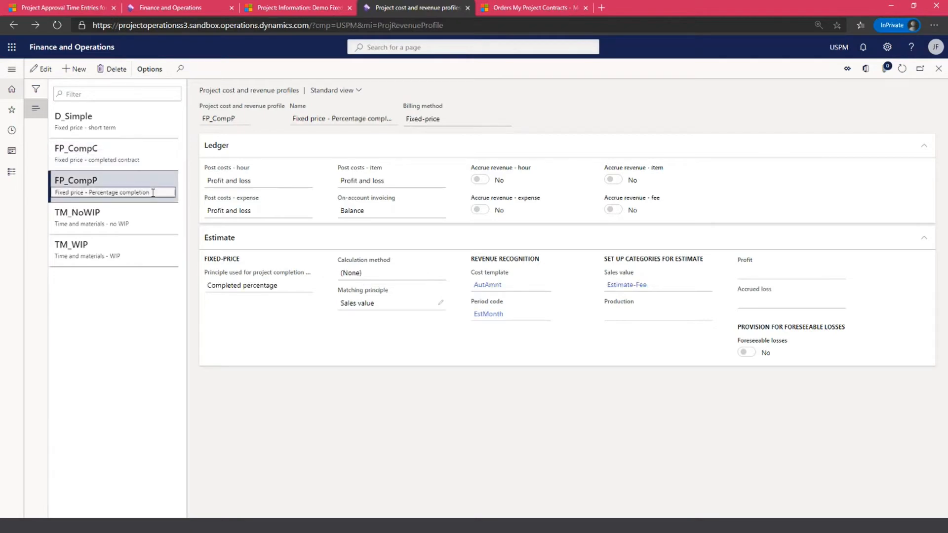
pyautogui.click(144, 155)
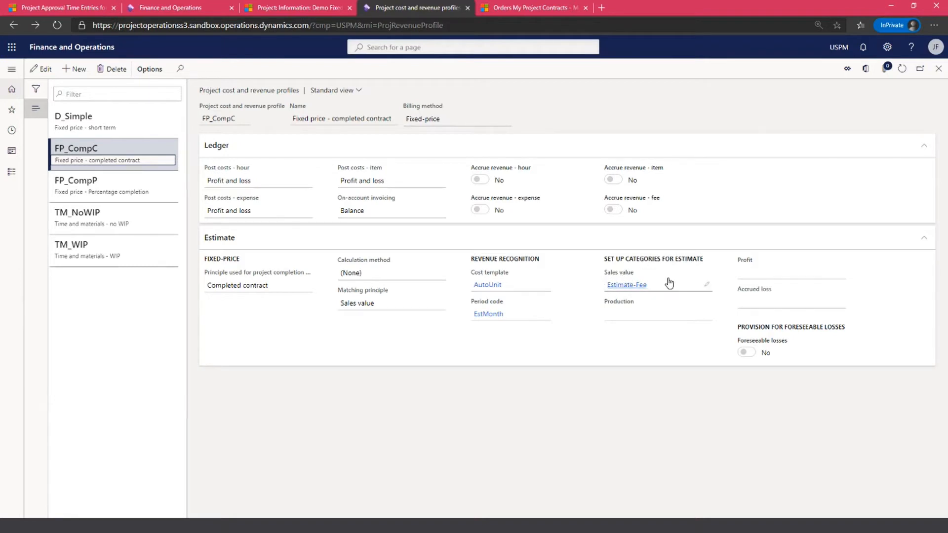
pyautogui.moveTo(669, 281)
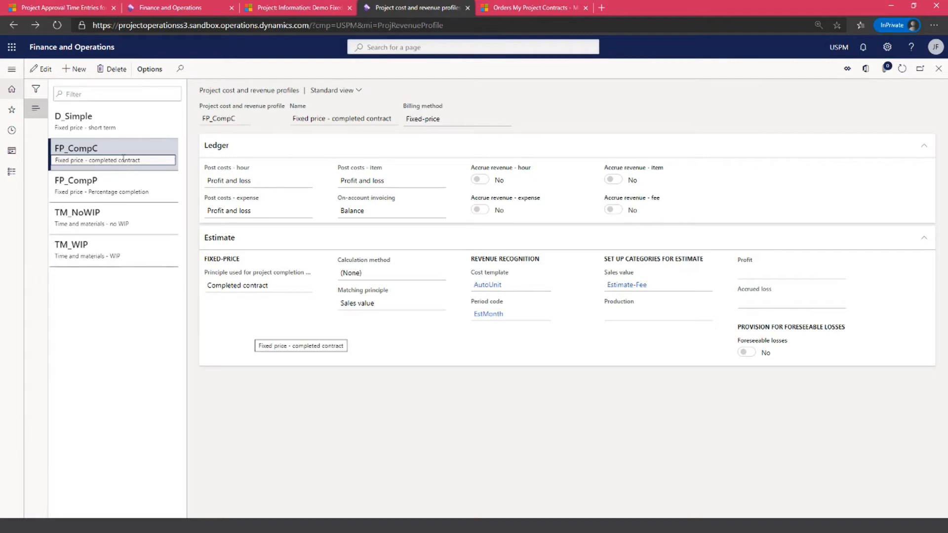
pyautogui.click(119, 183)
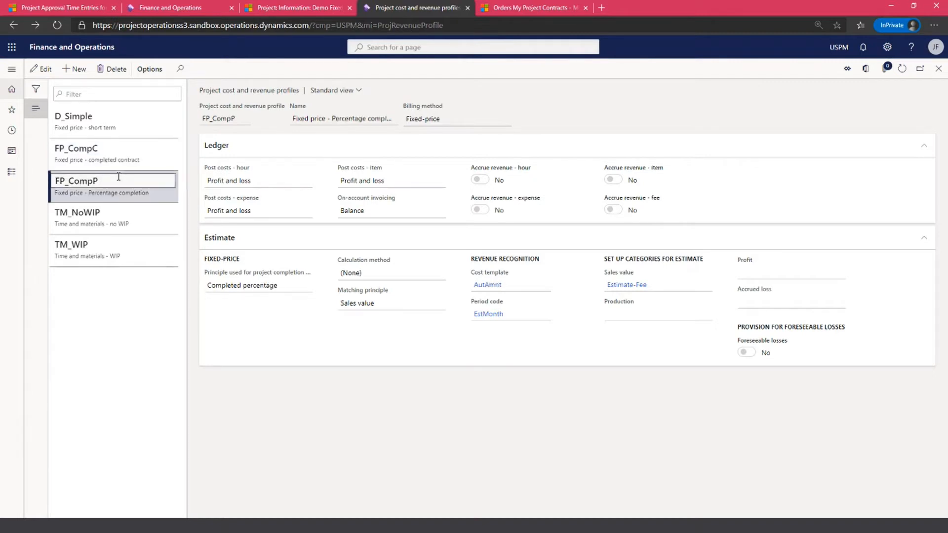
pyautogui.click(120, 161)
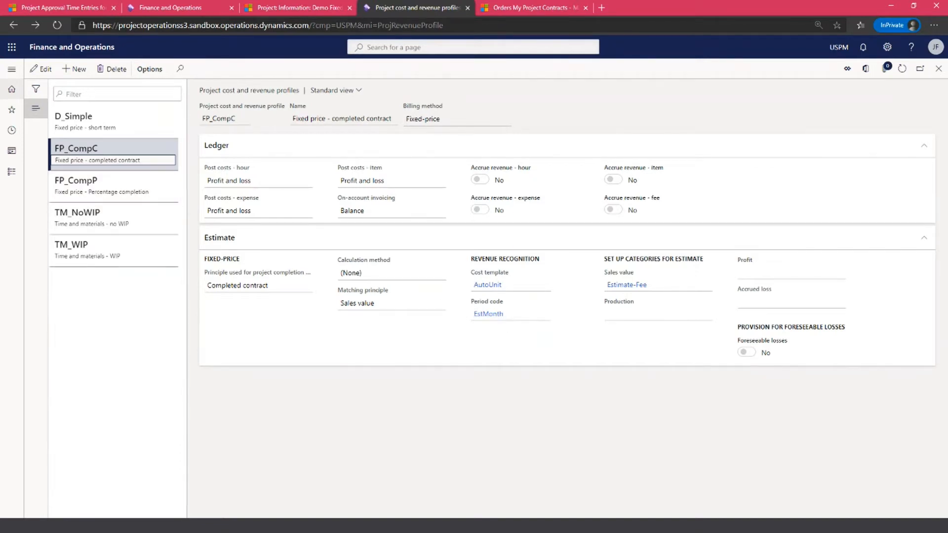
# Open the Cost template page under the Estimates setup of the Project management and accounting module.
pyautogui.click(12, 69)
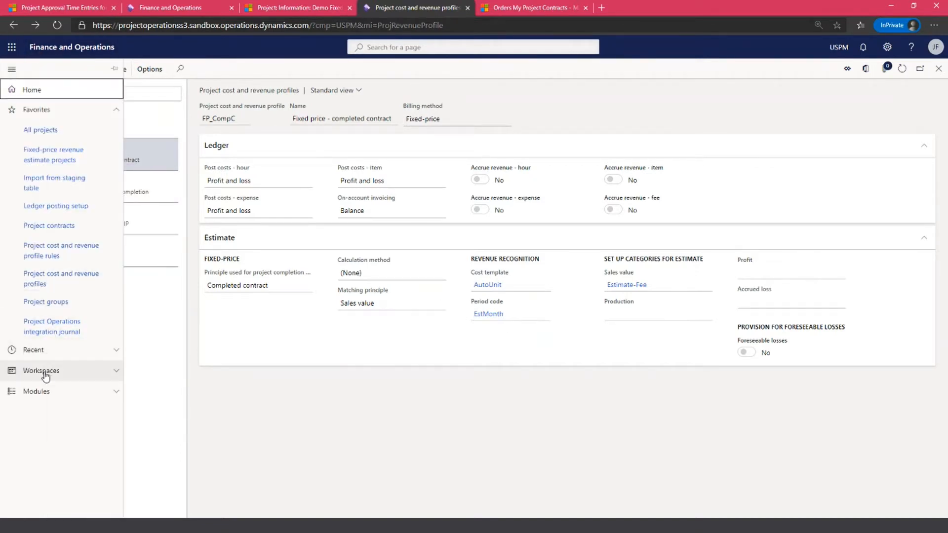
pyautogui.click(41, 392)
pyautogui.scroll(-5, 42, 395)
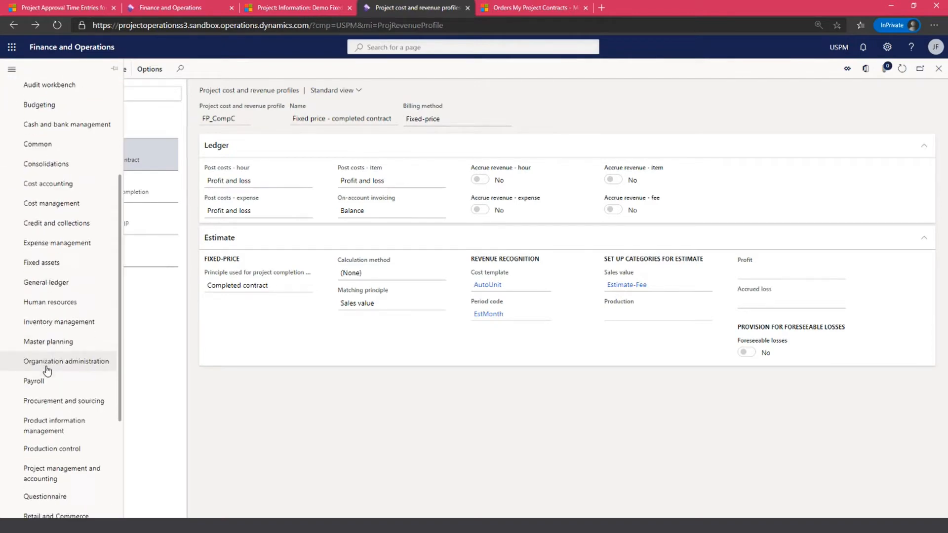
pyautogui.scroll(-3, 46, 370)
pyautogui.click(58, 319)
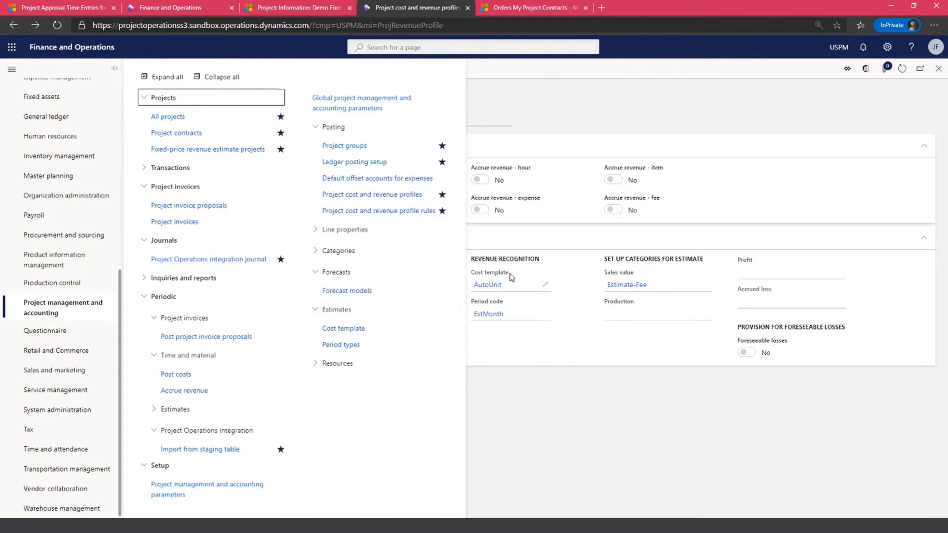
pyautogui.click(356, 329)
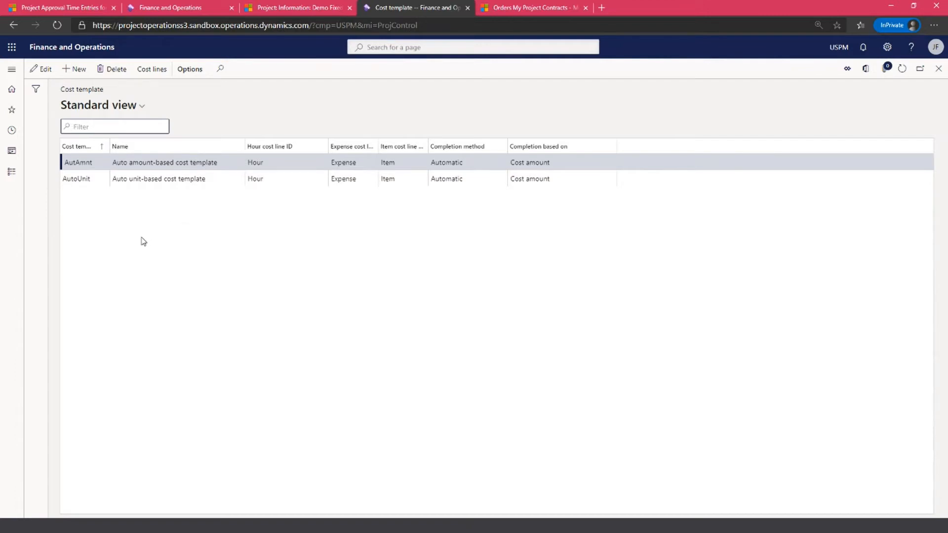
# Open the cost lines of the Auto amount-based cost template and widen the percentage column.
pyautogui.click(144, 179)
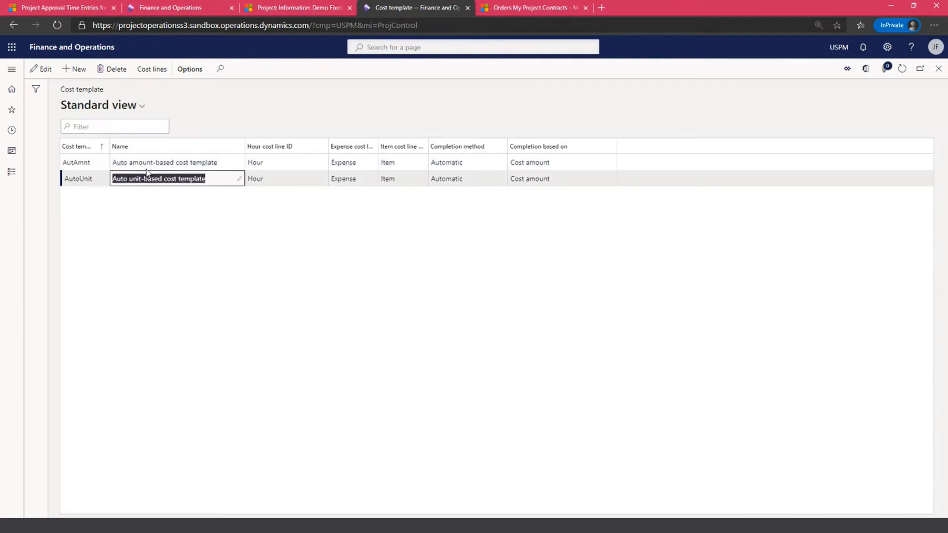
pyautogui.click(151, 162)
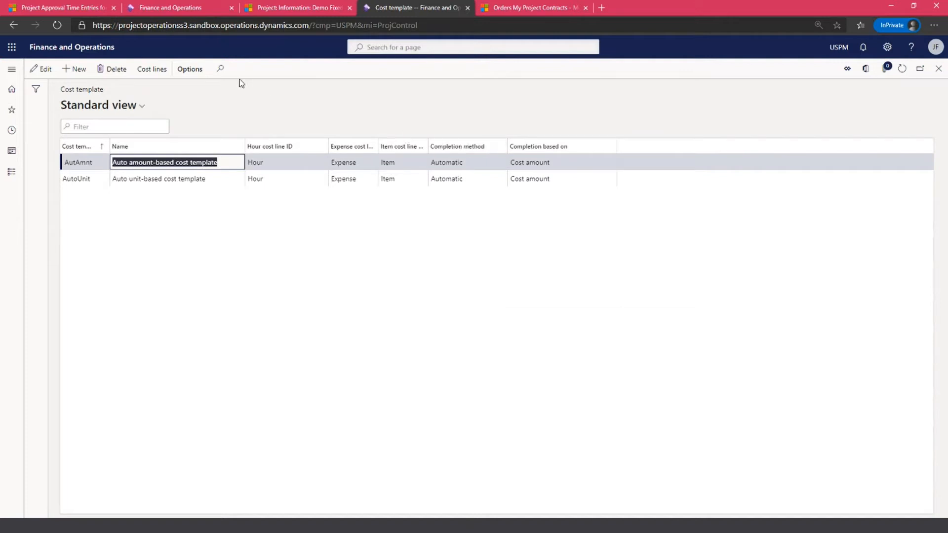
pyautogui.click(151, 70)
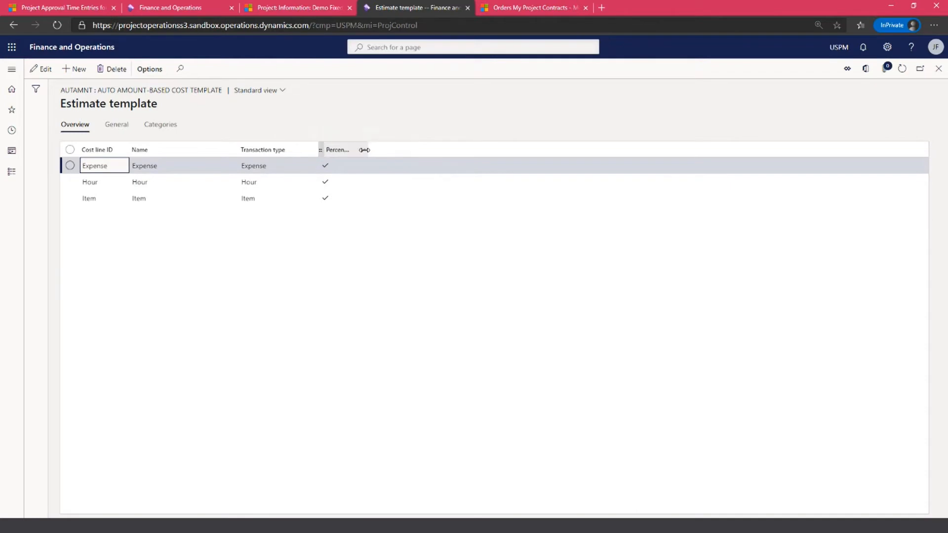
pyautogui.moveTo(365, 150); pyautogui.dragTo(390, 150)
pyautogui.click(409, 139)
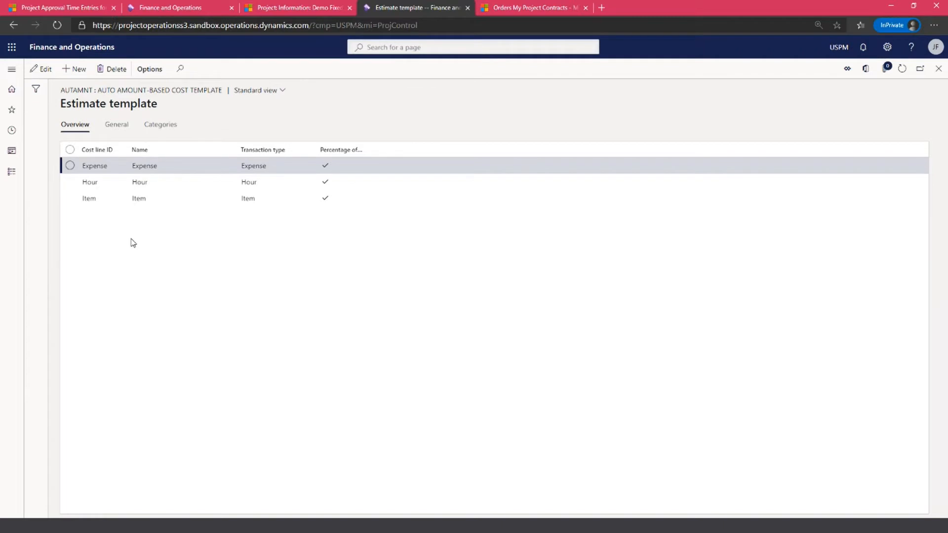
# Review the full list of categories selected for the template's Expense cost line.
pyautogui.click(160, 126)
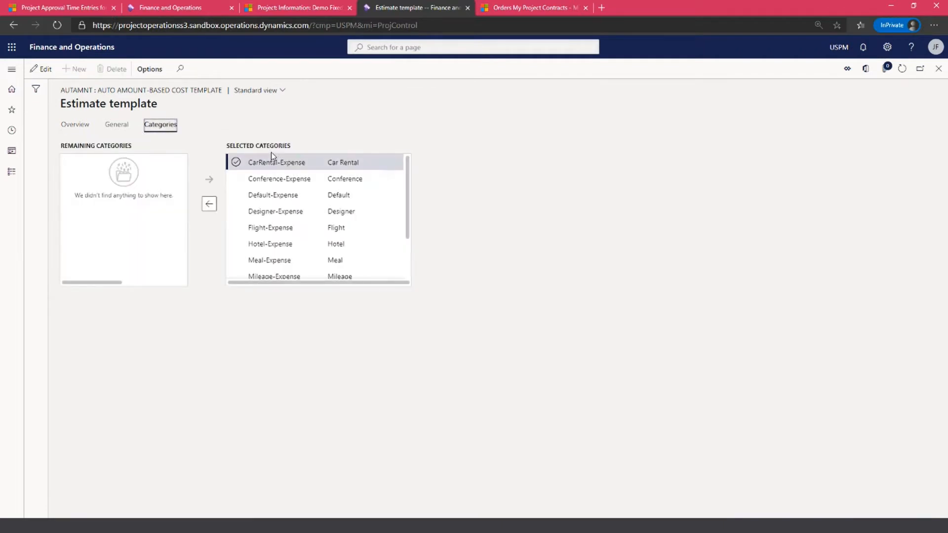
pyautogui.click(86, 132)
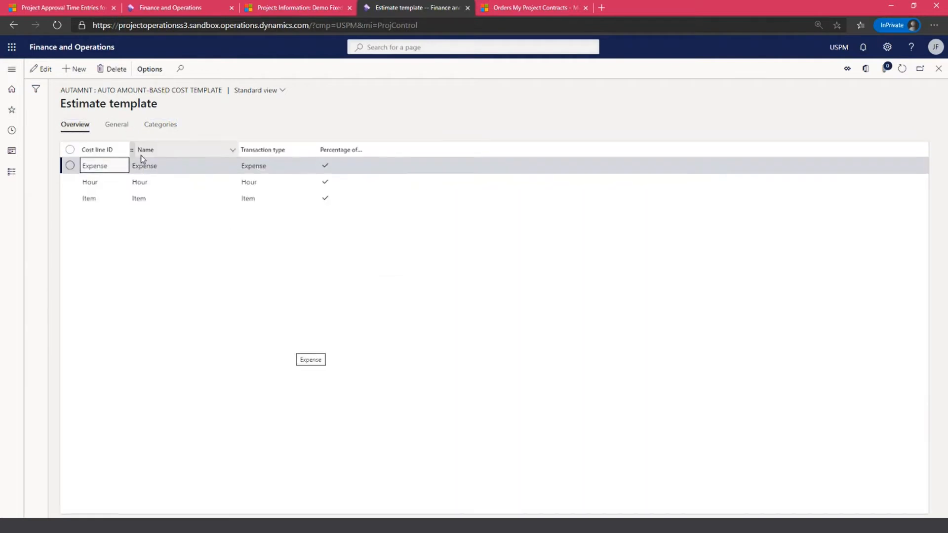
pyautogui.click(171, 128)
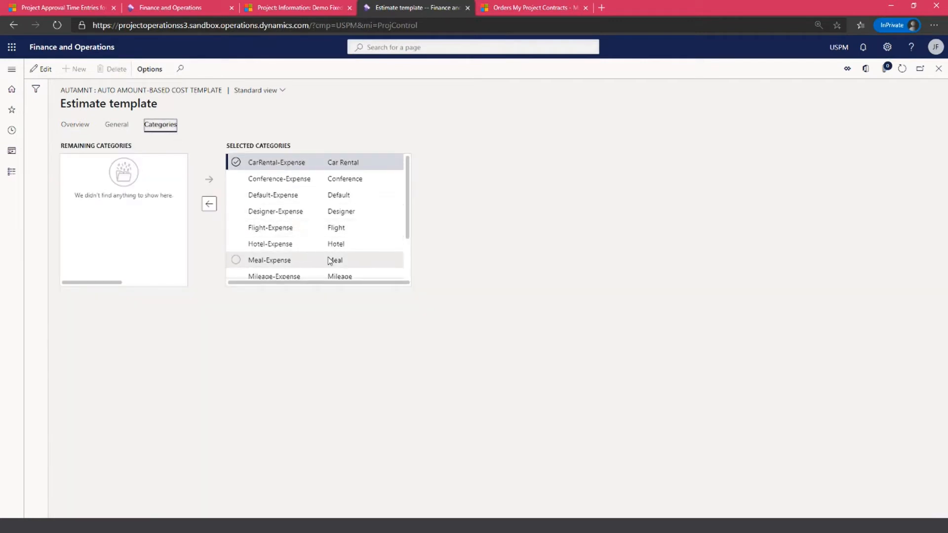
pyautogui.scroll(-1, 327, 254)
pyautogui.scroll(-2, 328, 254)
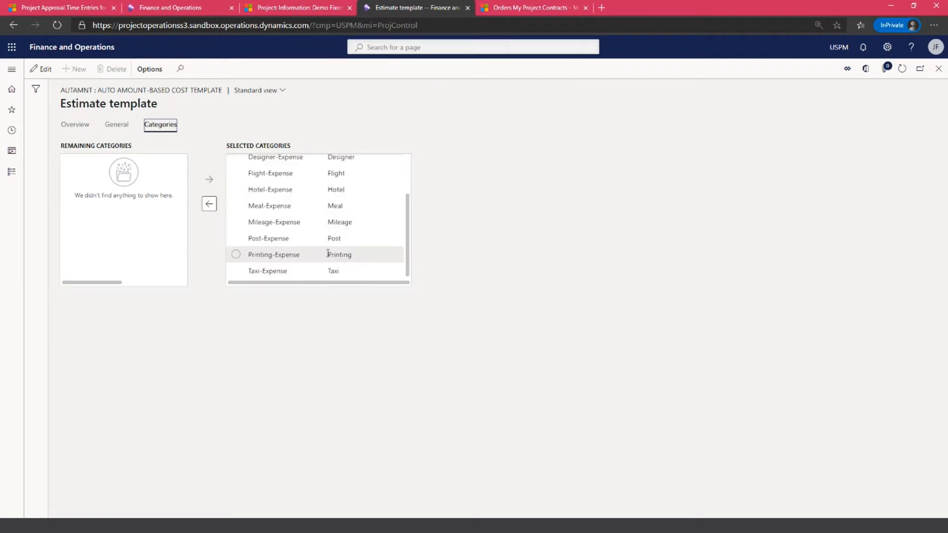
pyautogui.scroll(3, 327, 254)
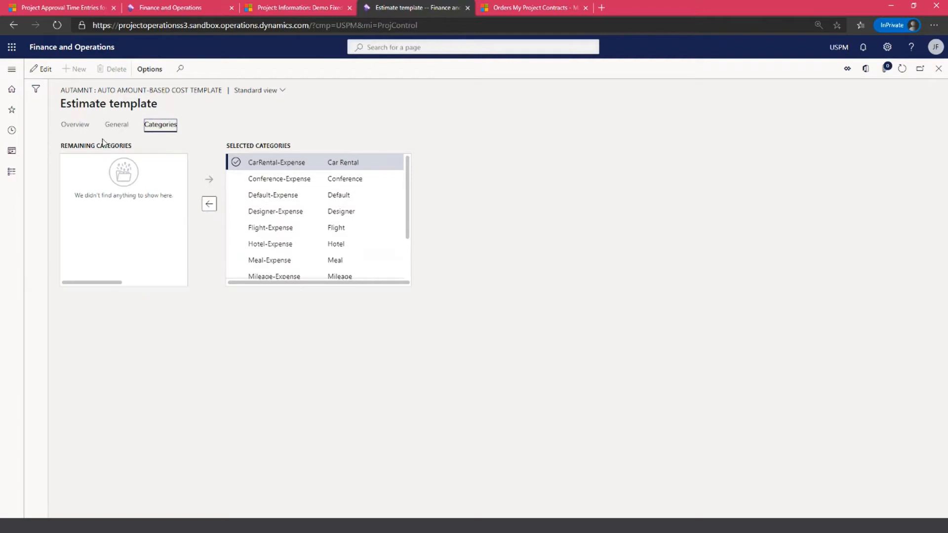
# Check the percentage-of-completion column and the Expense line's cost to complete method in the amount-based template, then close its cost lines.
pyautogui.click(79, 126)
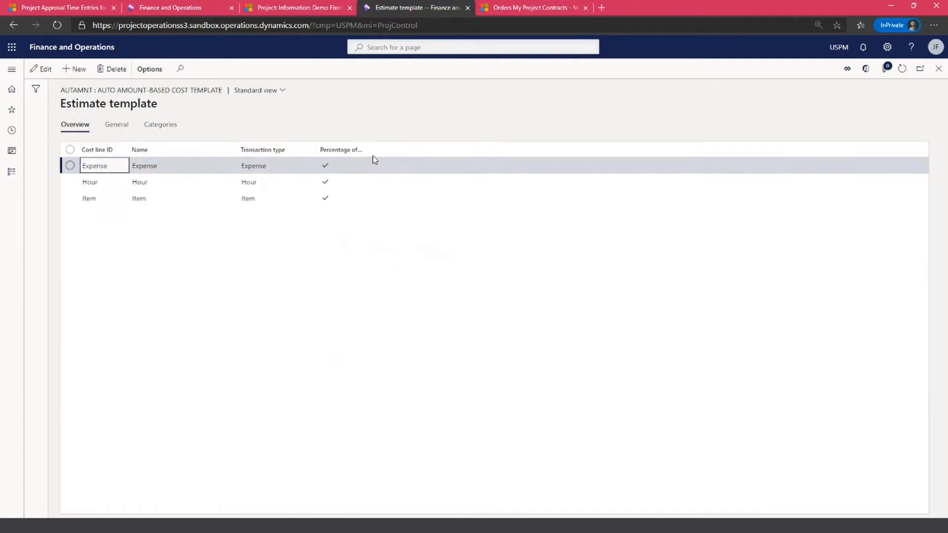
pyautogui.moveTo(368, 150); pyautogui.dragTo(425, 150)
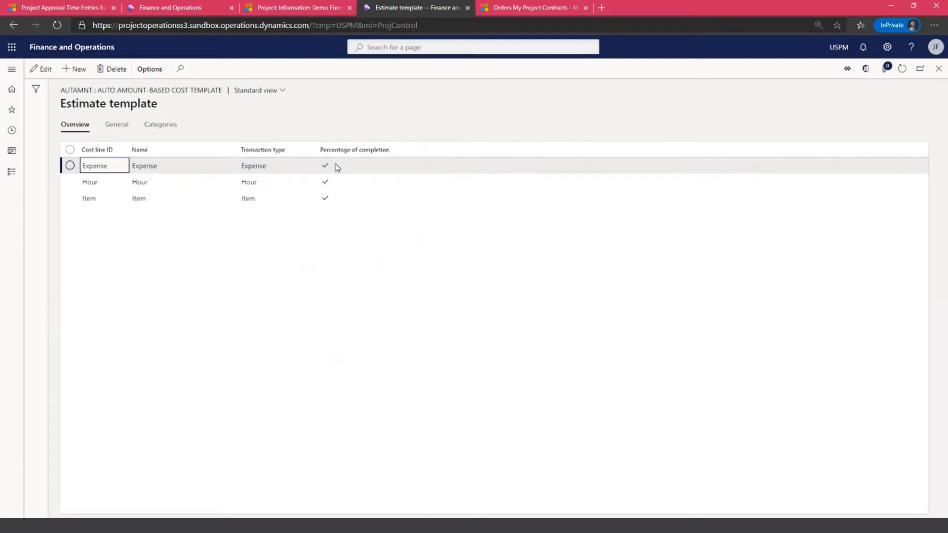
pyautogui.click(119, 130)
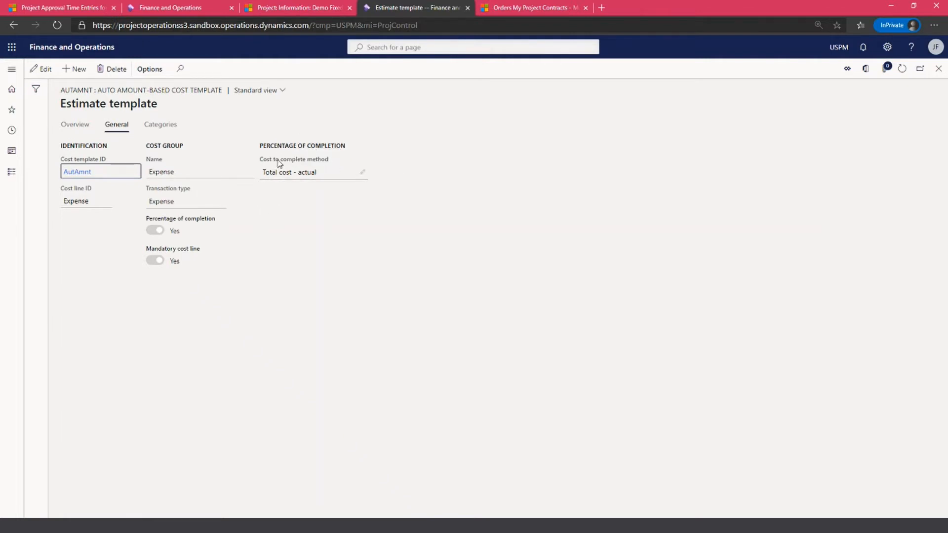
pyautogui.click(76, 125)
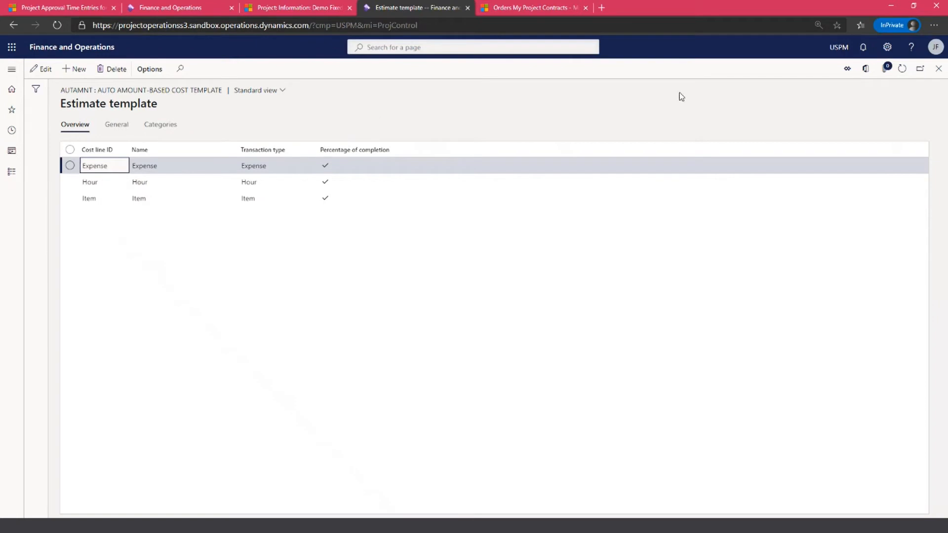
pyautogui.click(939, 74)
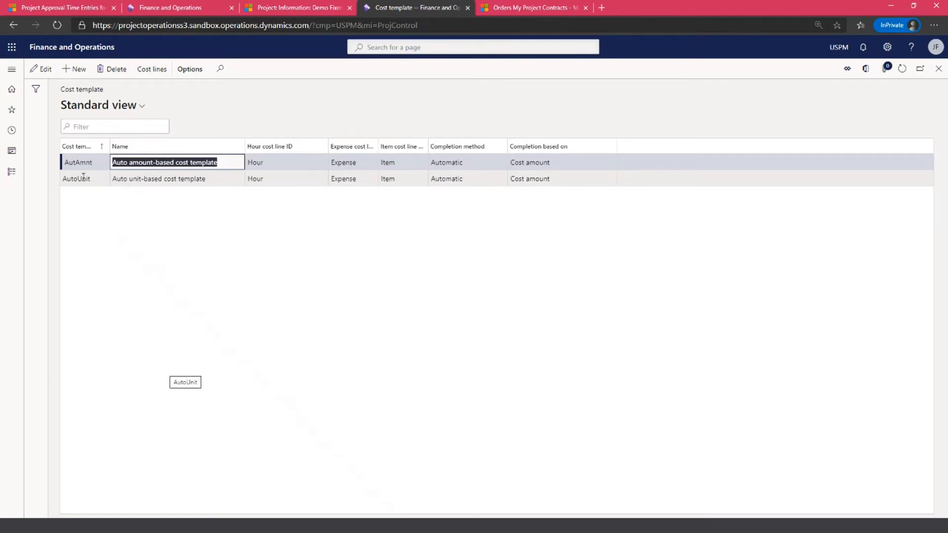
# Open the cost lines of the Auto unit-based cost template and check the Hour line's percentage-of-completion settings.
pyautogui.click(223, 178)
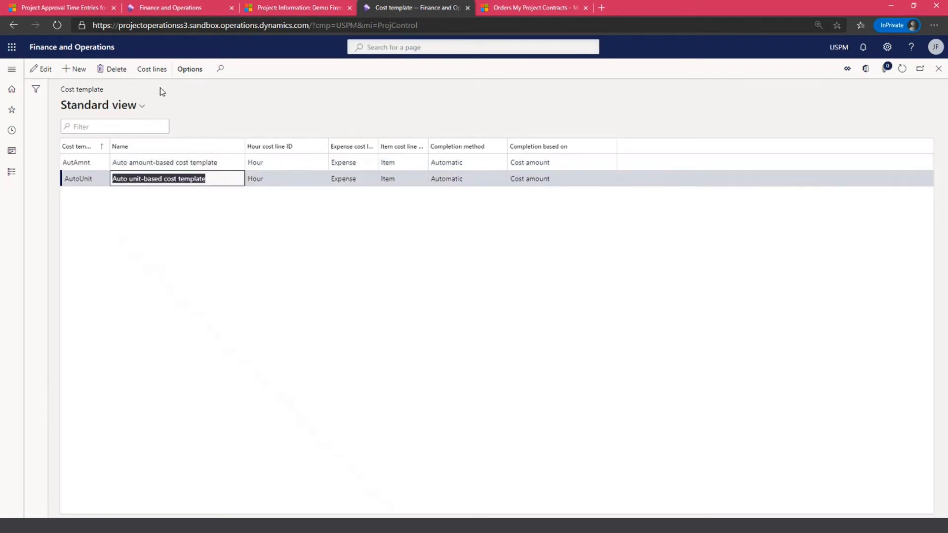
pyautogui.click(150, 69)
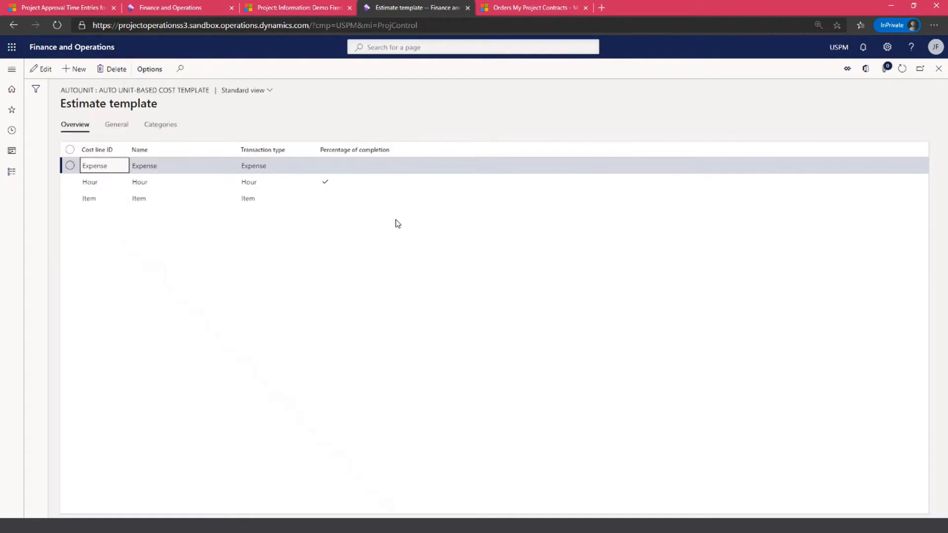
pyautogui.click(187, 185)
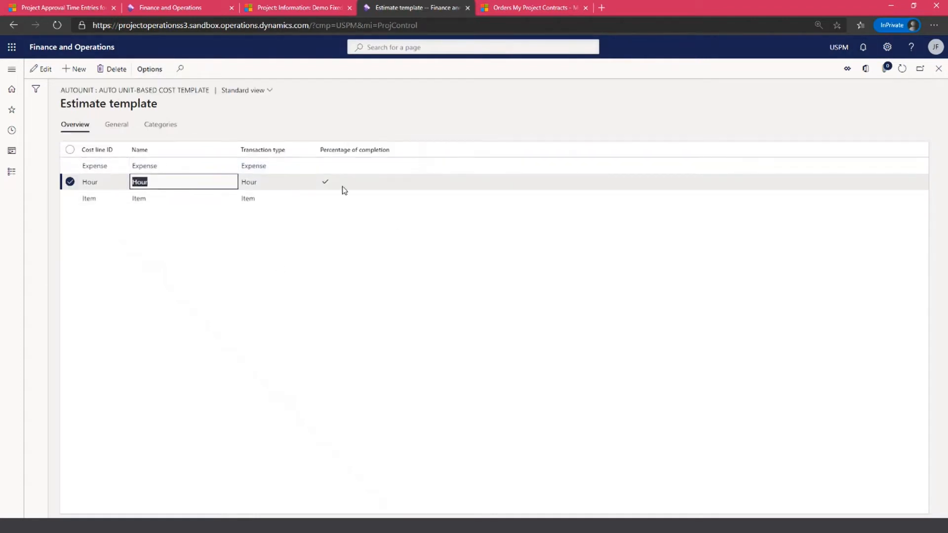
pyautogui.click(118, 130)
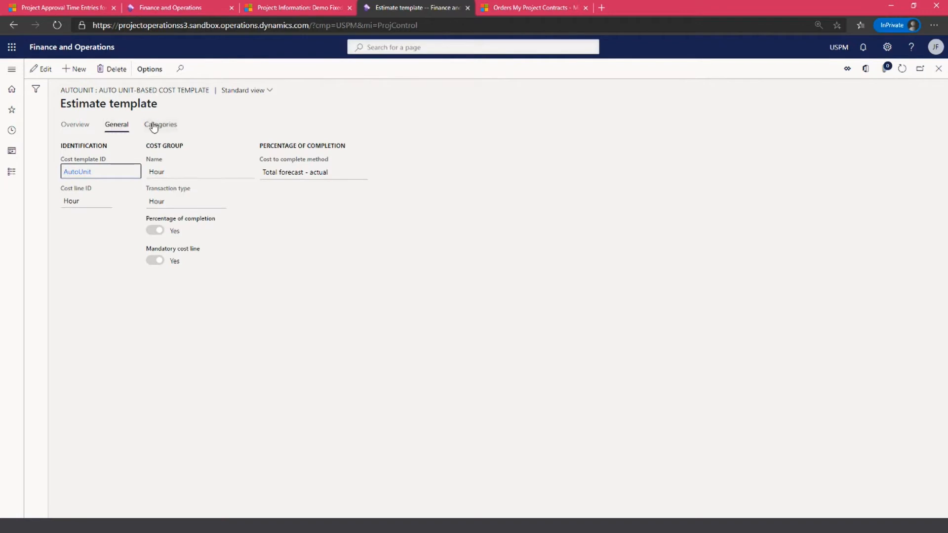
pyautogui.click(76, 124)
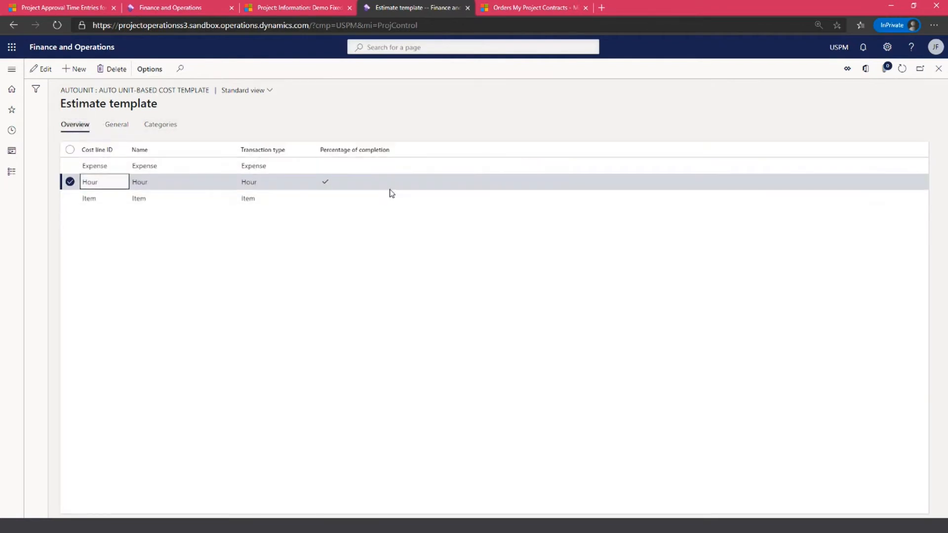
# Close the cost template pages and bring up the page list of the Project management and accounting module.
pyautogui.click(938, 70)
pyautogui.click(939, 70)
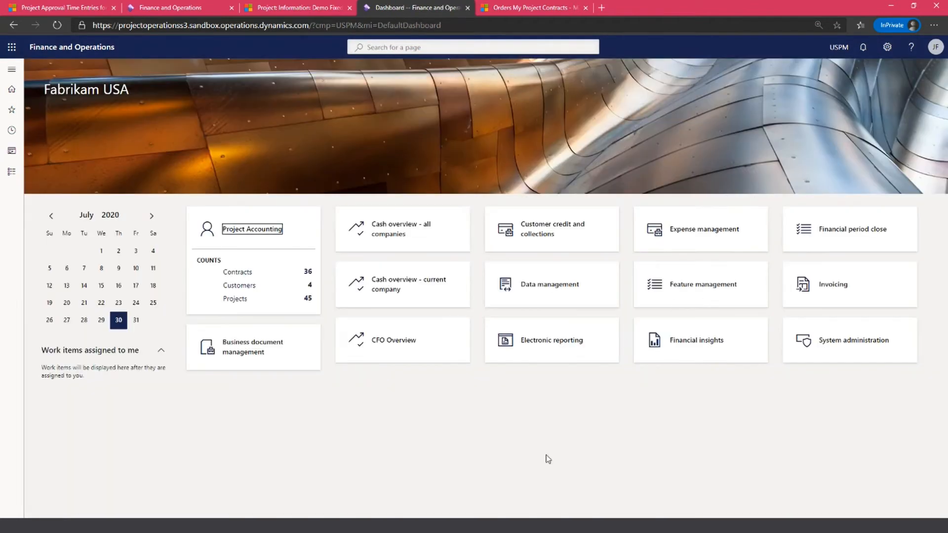
pyautogui.click(8, 74)
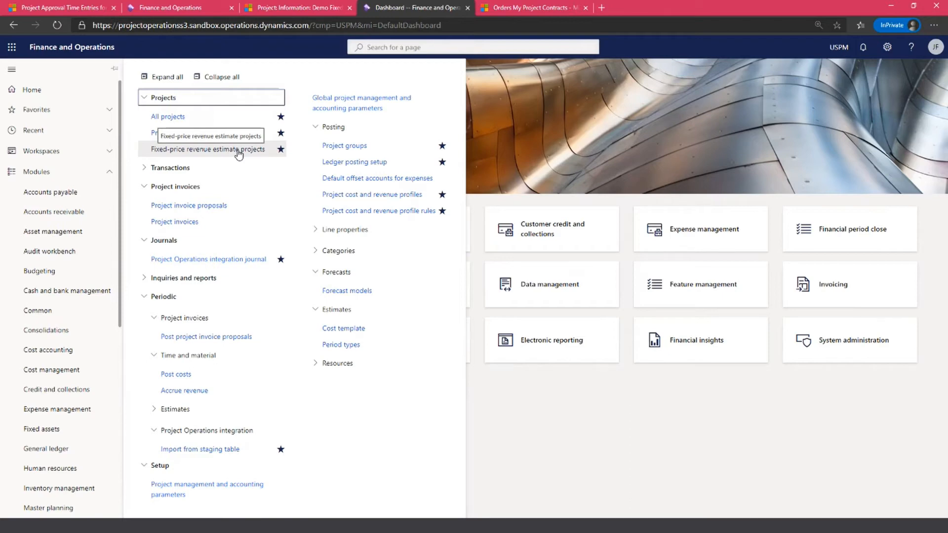
# Switch to Project Operations and open the Project Contracts list in the Sales area.
pyautogui.click(284, 9)
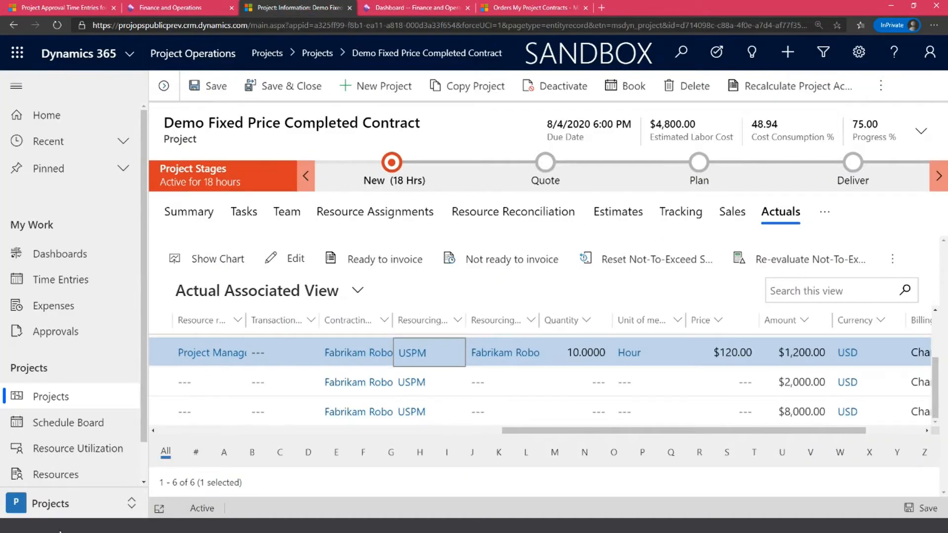
pyautogui.click(75, 506)
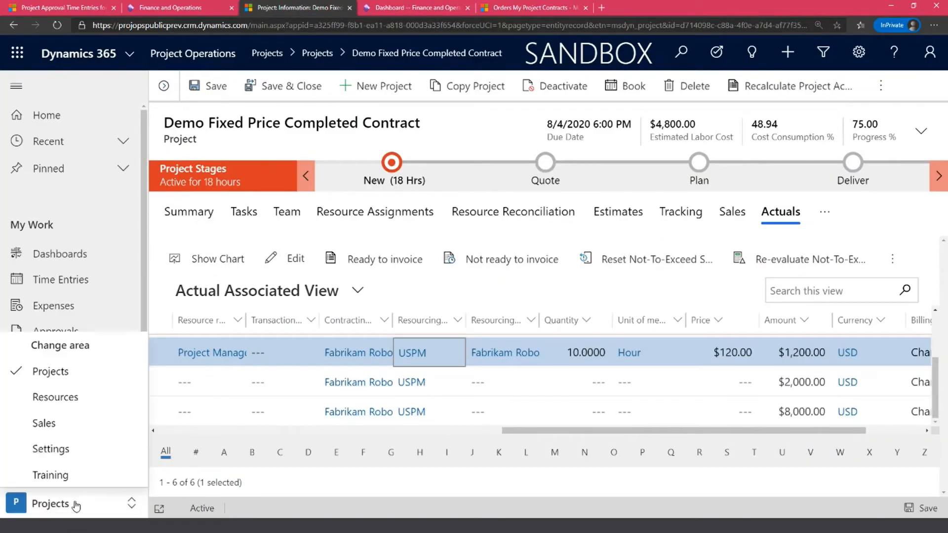
pyautogui.click(82, 402)
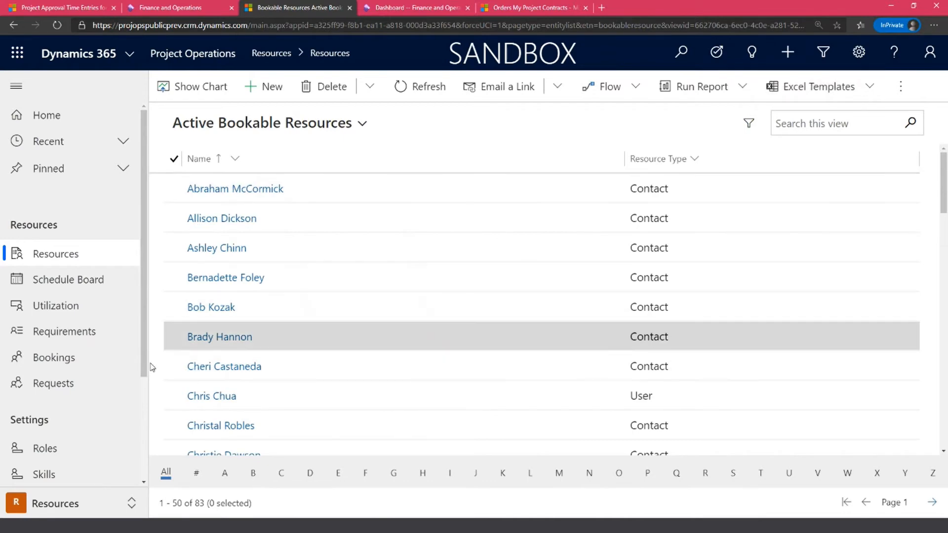
pyautogui.click(68, 503)
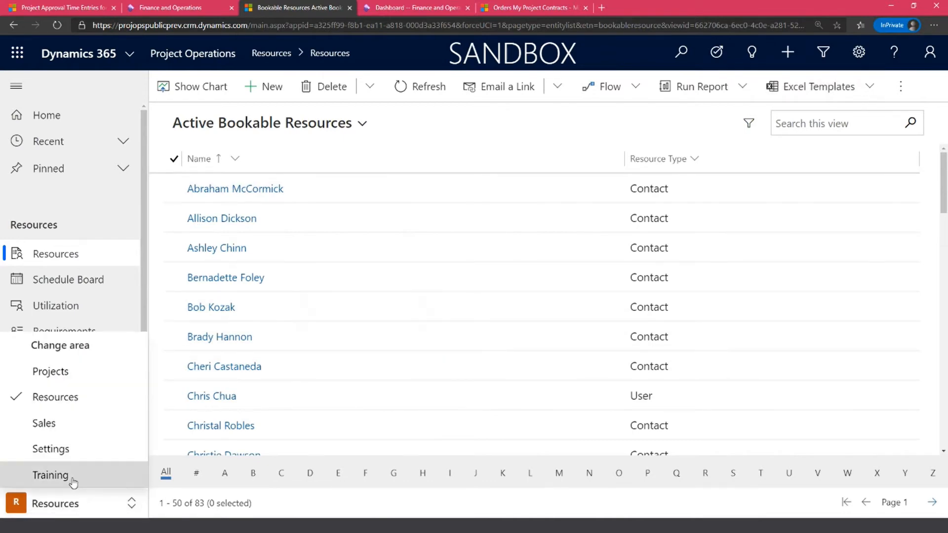
pyautogui.click(77, 429)
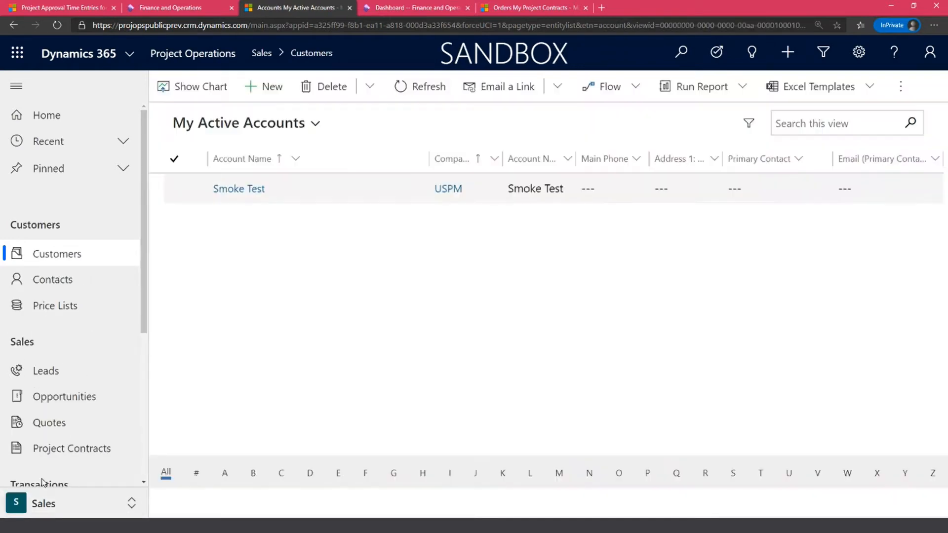
pyautogui.scroll(-1, 92, 400)
pyautogui.click(93, 398)
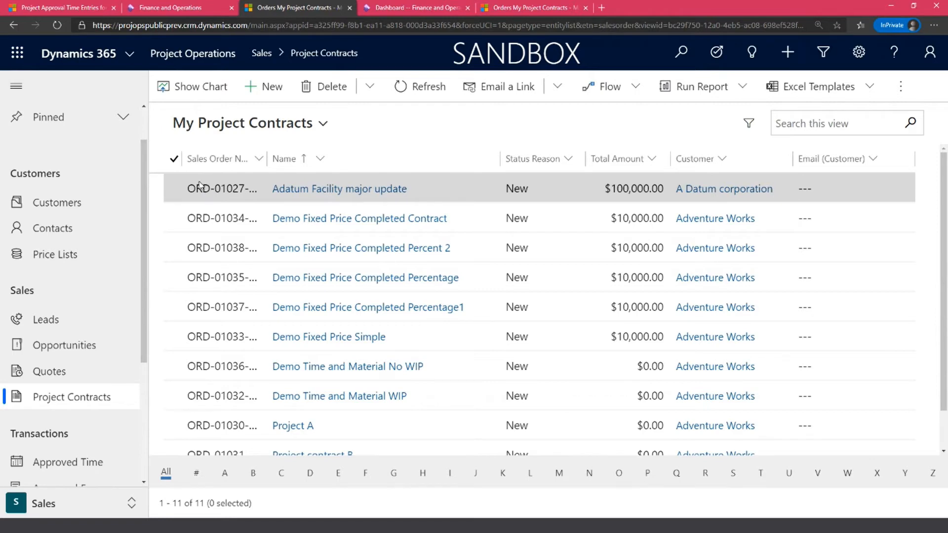
# Open the Adatum Facility major update contract and open its Fixed fees contract line.
pyautogui.doubleClick(216, 190)
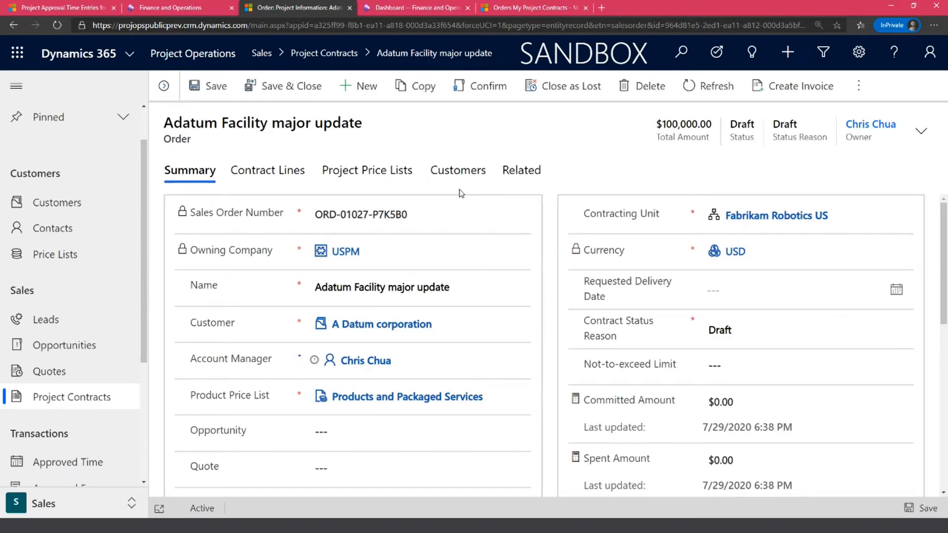
pyautogui.click(279, 177)
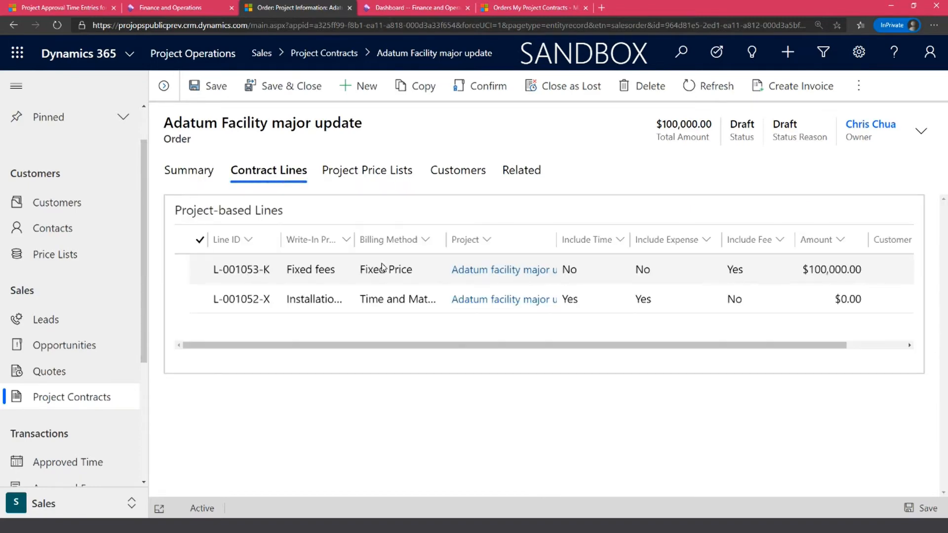
pyautogui.click(308, 301)
pyautogui.doubleClick(309, 301)
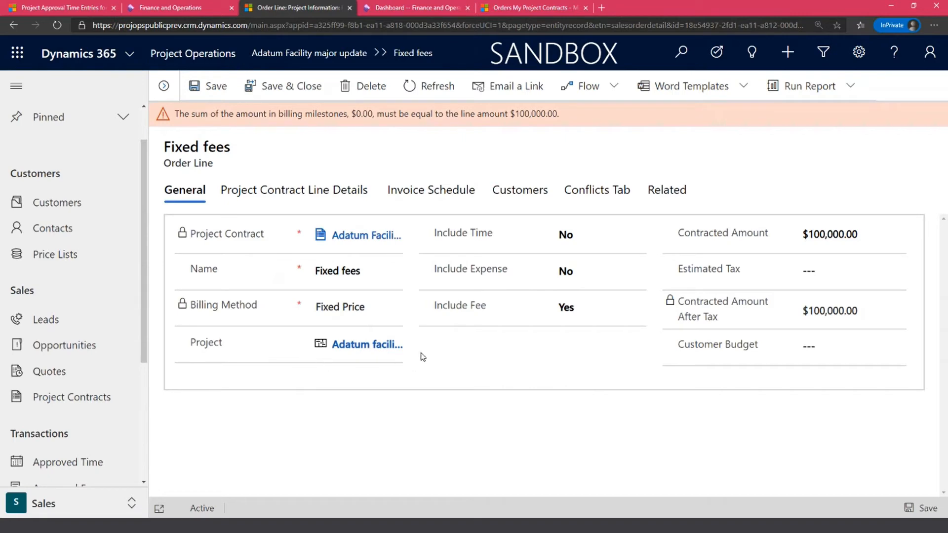
# Review the Fixed fees line's invoice schedule alongside its general billing settings.
pyautogui.click(460, 198)
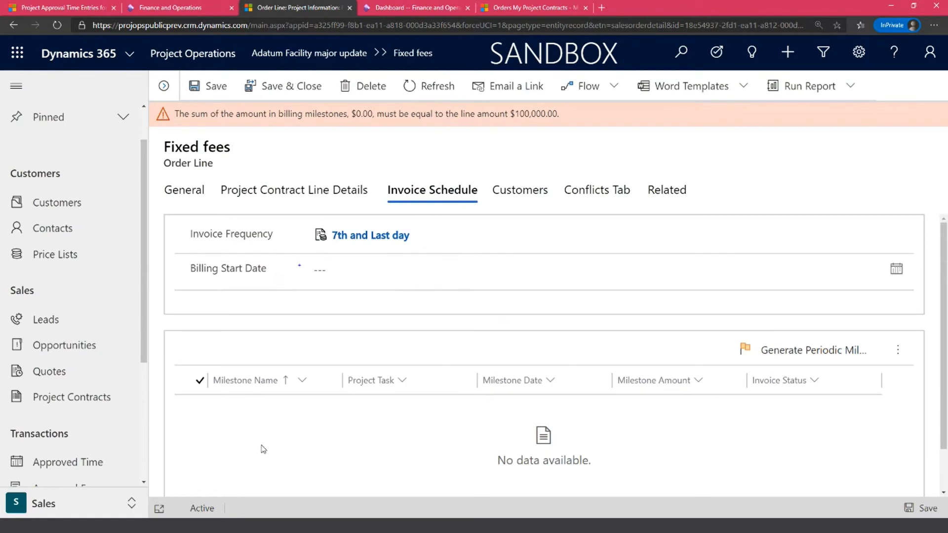
pyautogui.click(188, 187)
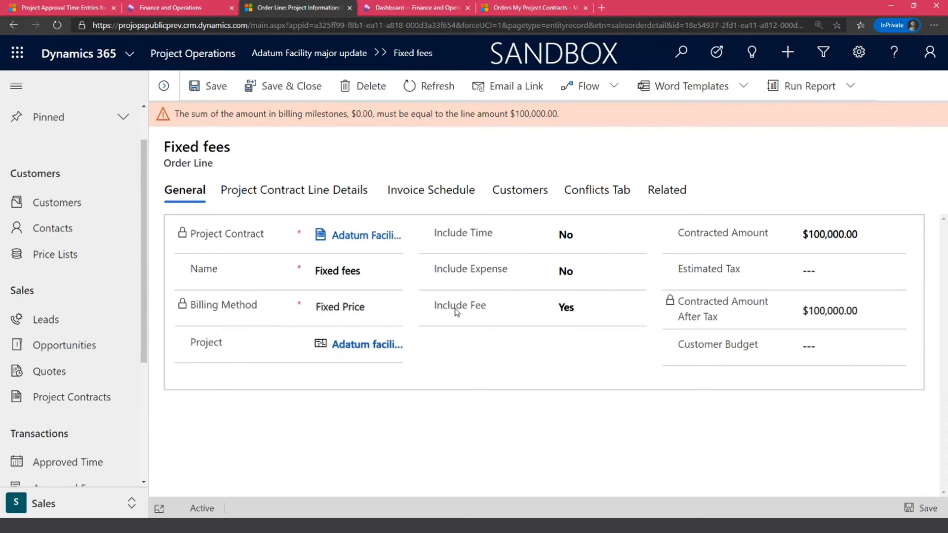
pyautogui.click(442, 190)
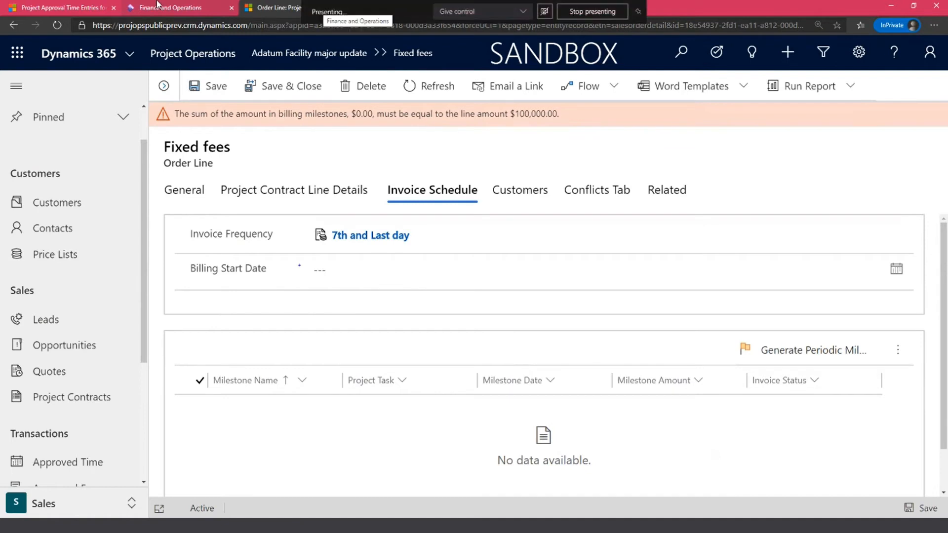
# Switch back to Finance and Operations and open the Fixed-price revenue estimate projects list.
pyautogui.click(193, 7)
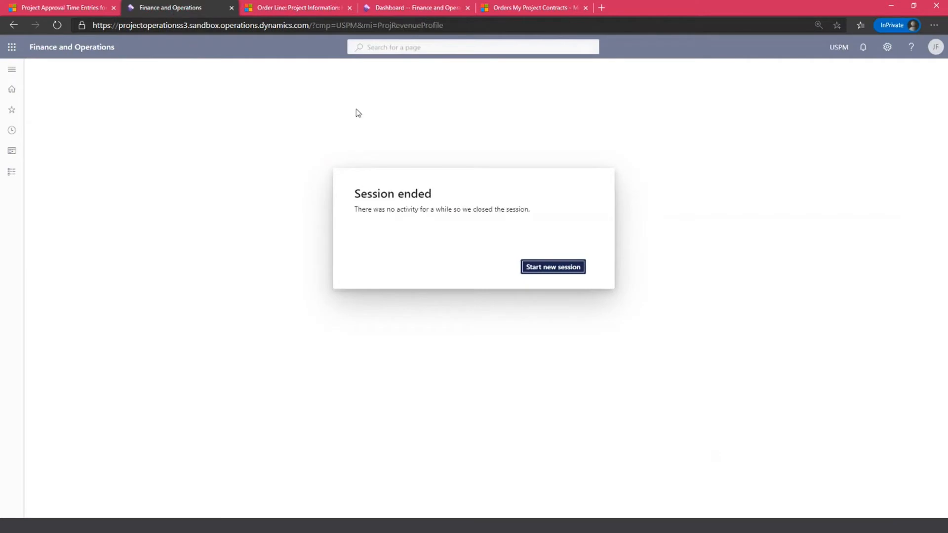
pyautogui.click(428, 9)
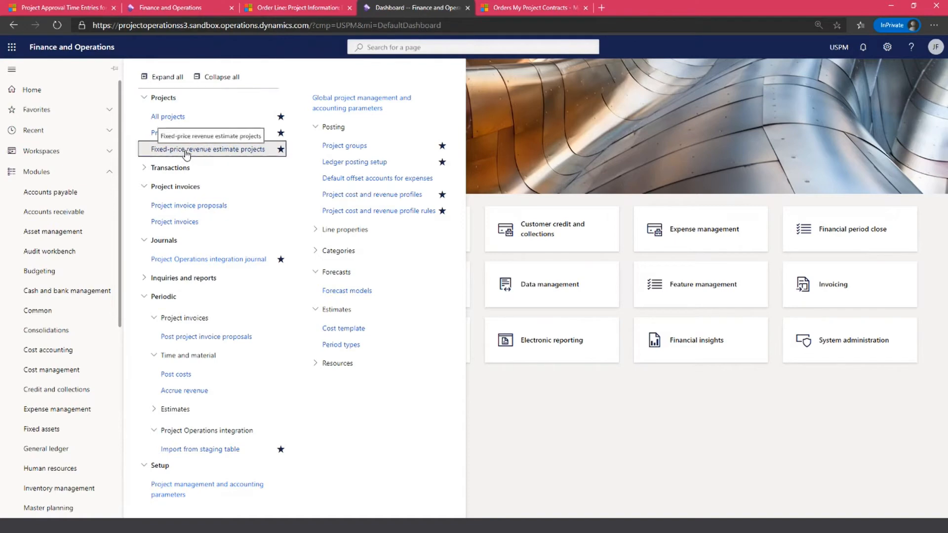
pyautogui.click(184, 151)
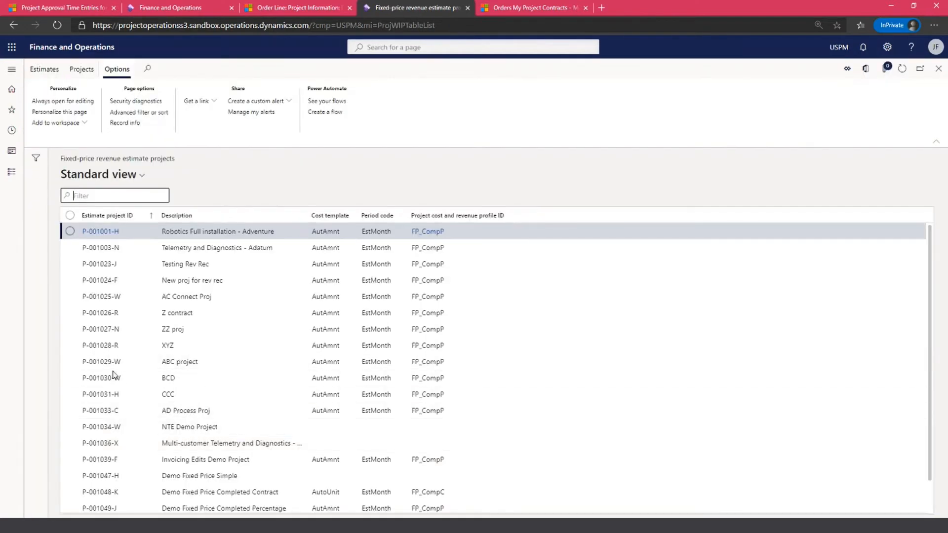
# Find the Demo Fixed Price Completed Contract project in the list and open its estimate project record.
pyautogui.scroll(-1, 433, 363)
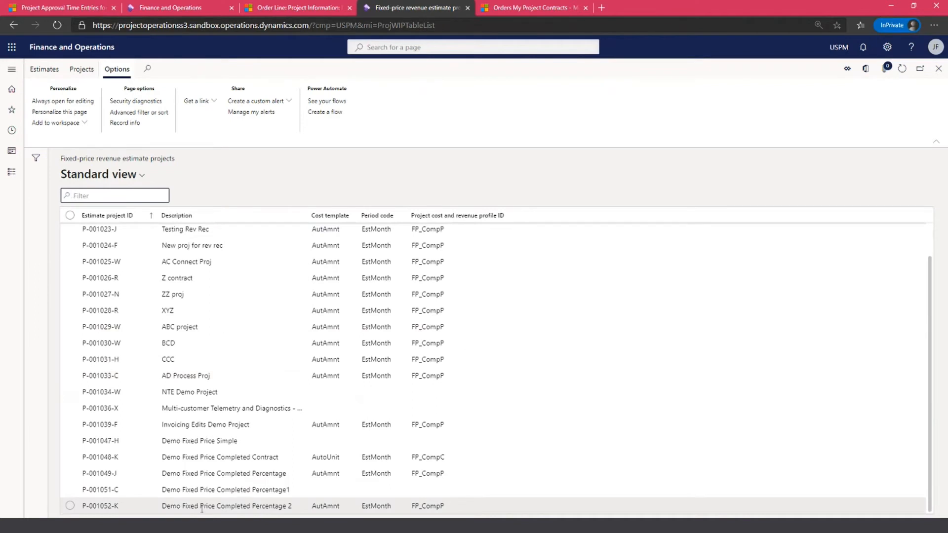
pyautogui.scroll(1, 208, 509)
pyautogui.scroll(-1, 216, 489)
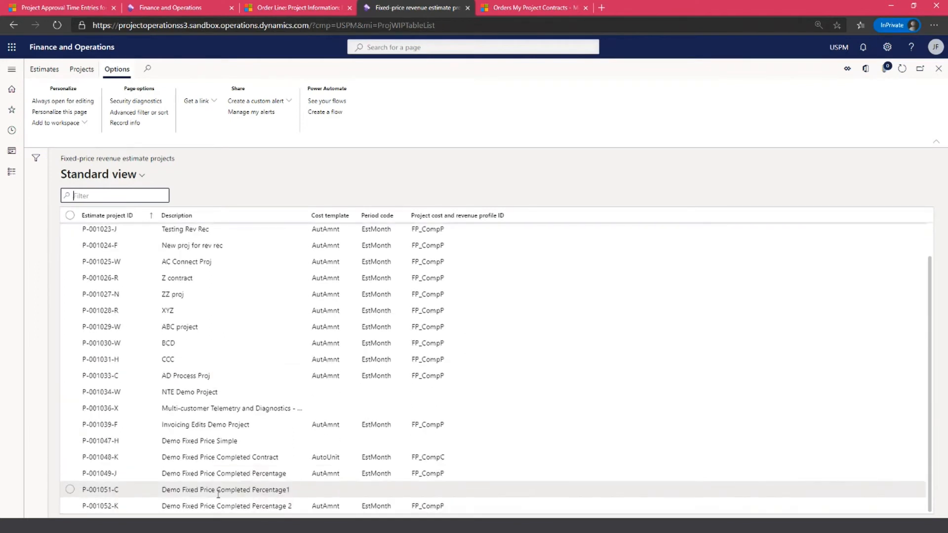
pyautogui.click(231, 455)
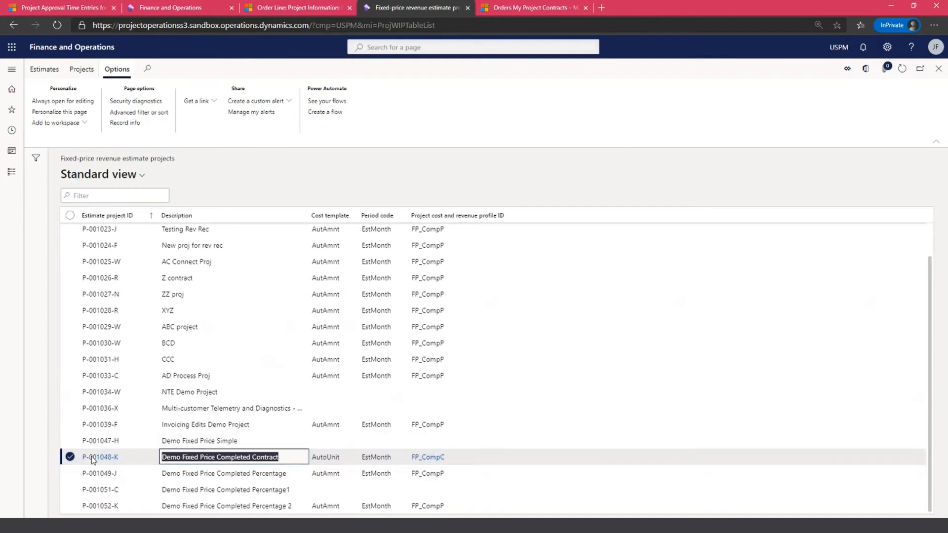
pyautogui.click(218, 457)
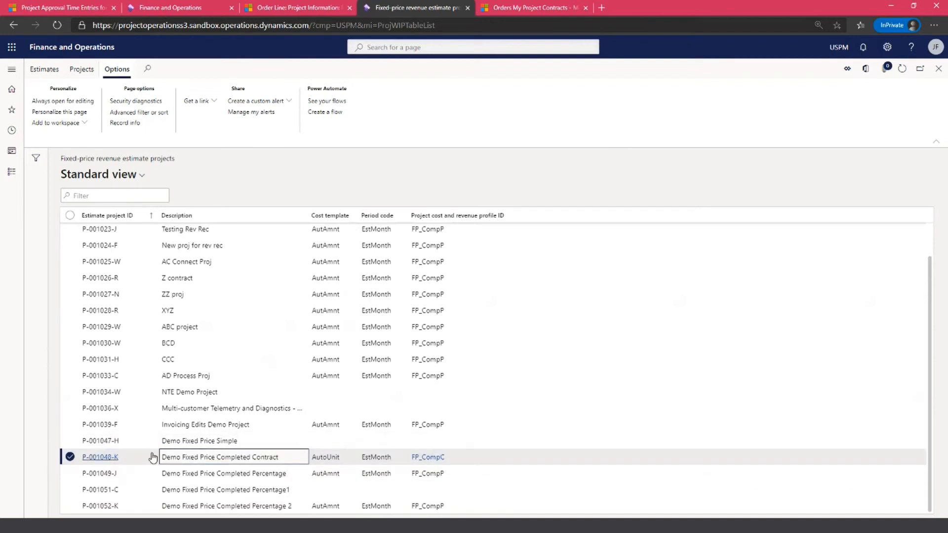
pyautogui.moveTo(92, 457)
pyautogui.click(108, 462)
pyautogui.click(109, 458)
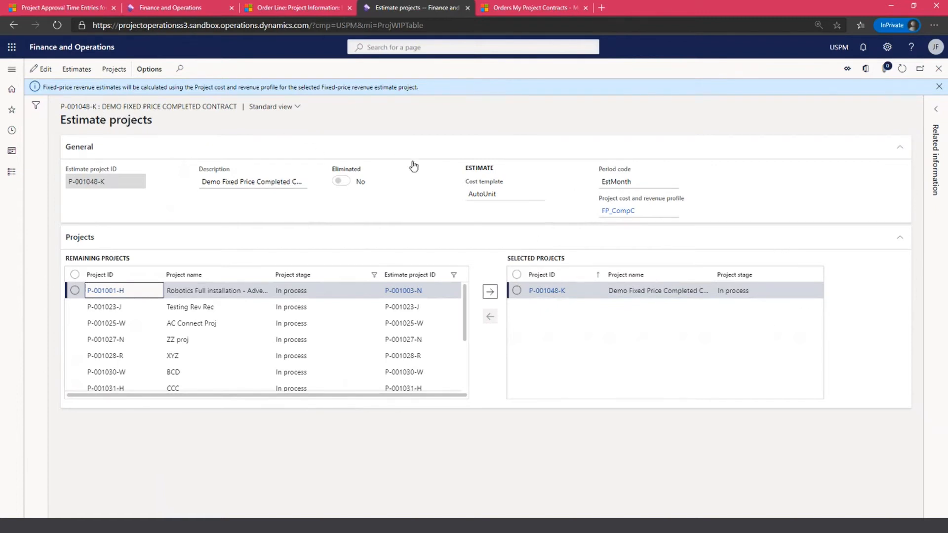
# Look through the estimate project's remaining and selected projects, and put the record into edit mode.
pyautogui.click(804, 290)
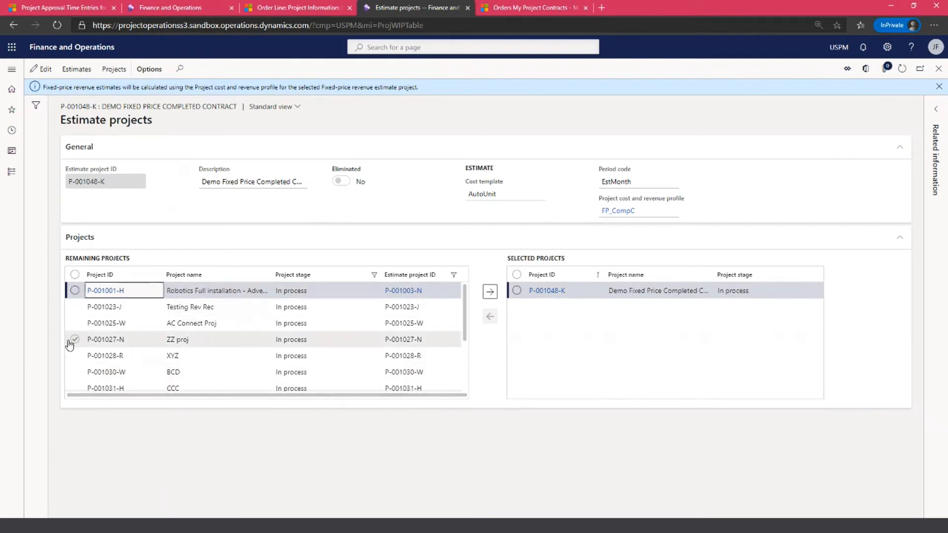
pyautogui.scroll(-3, 70, 345)
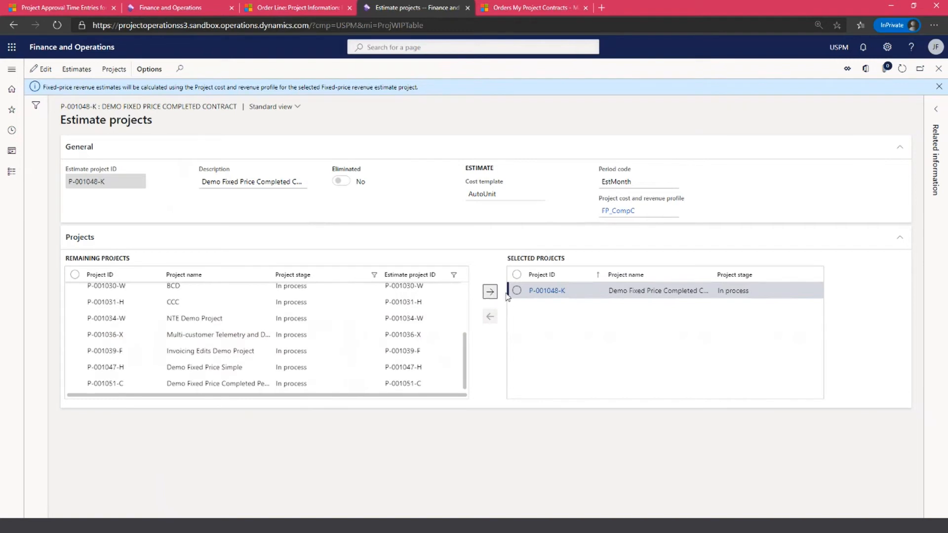
pyautogui.click(260, 182)
pyautogui.click(37, 69)
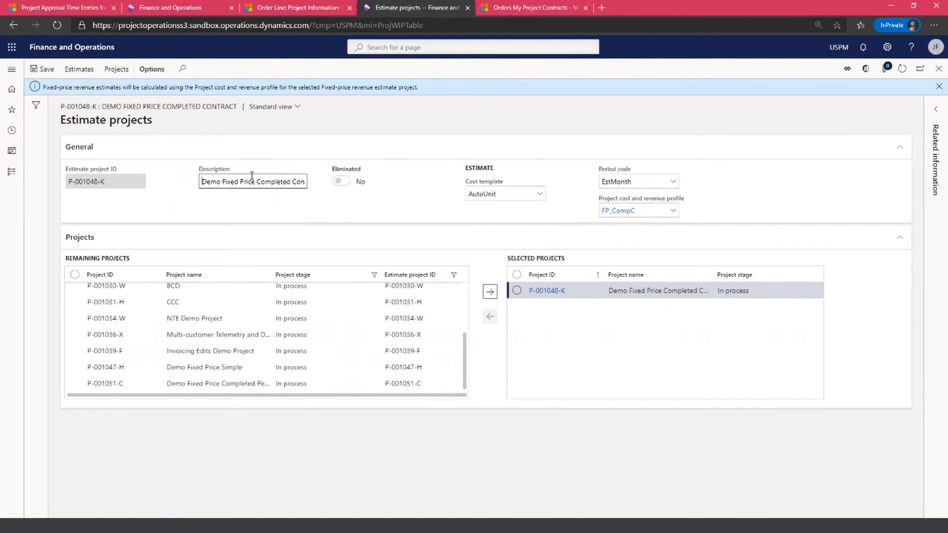
# Check the estimate project's full description and its remaining projects list, and collapse the Projects section.
pyautogui.doubleClick(300, 183)
pyautogui.moveTo(263, 180); pyautogui.dragTo(221, 182)
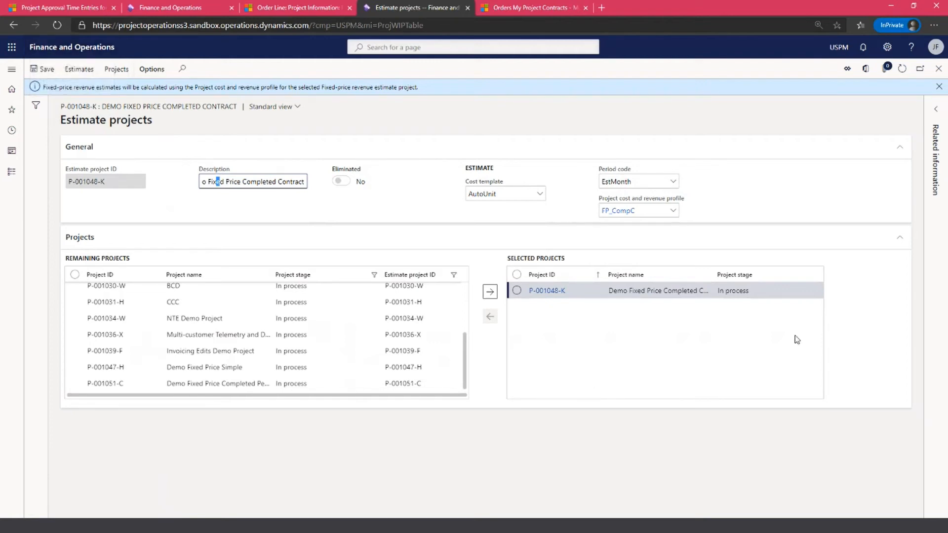
pyautogui.scroll(3, 343, 299)
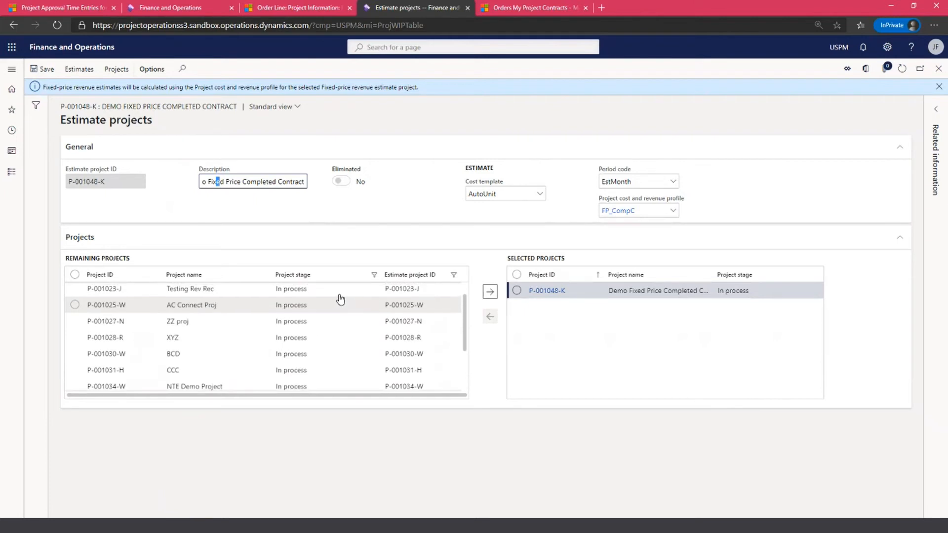
pyautogui.click(231, 218)
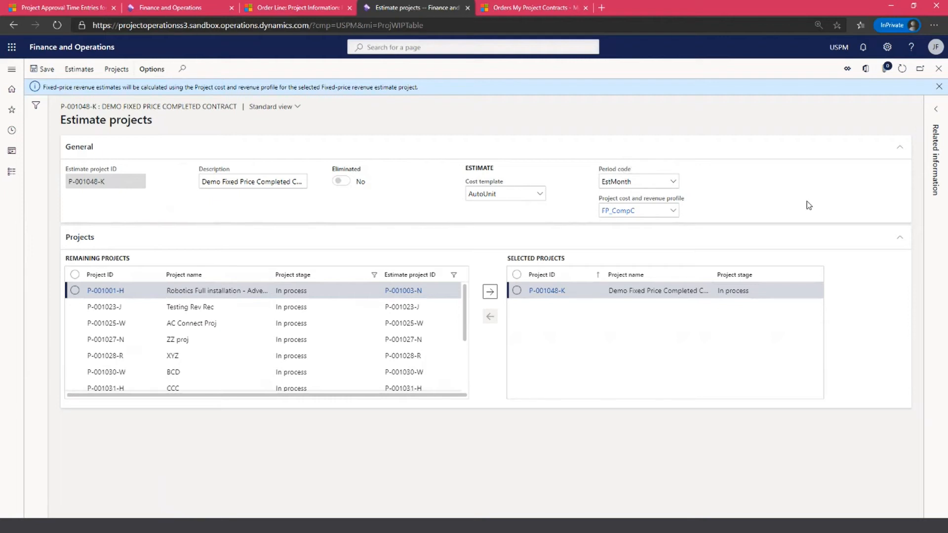
pyautogui.click(900, 240)
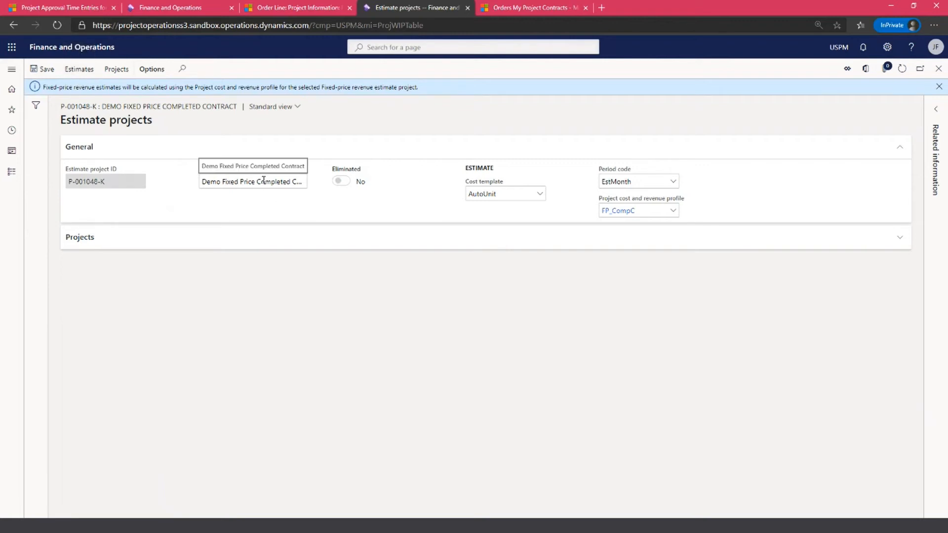
# Open the project's estimates and start a new estimate with the estimate date 1/31/2020 (Period 1).
pyautogui.click(89, 74)
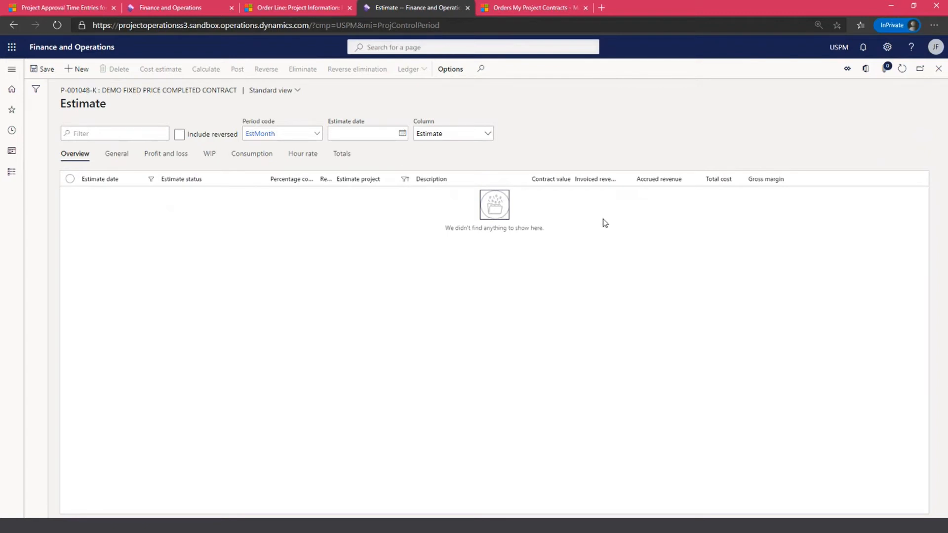
pyautogui.click(77, 70)
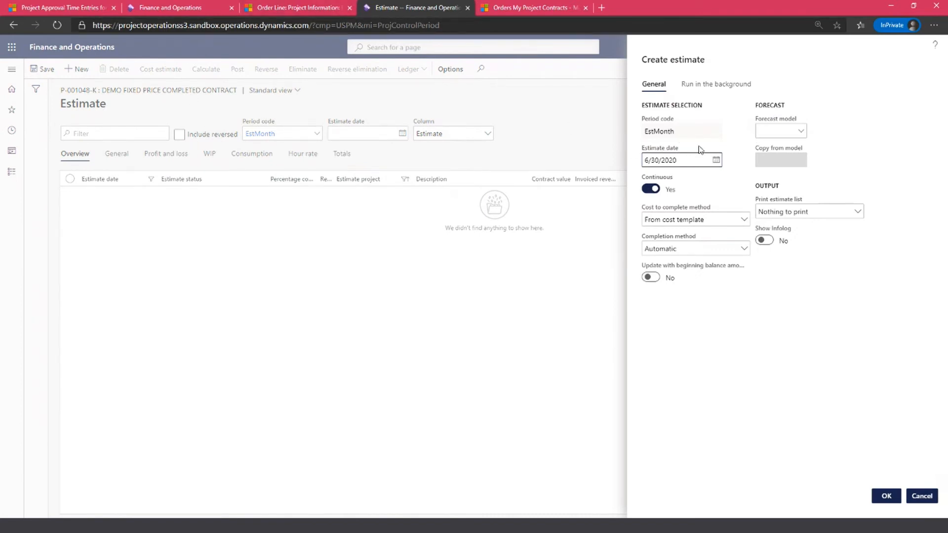
pyautogui.click(716, 159)
pyautogui.scroll(3, 713, 217)
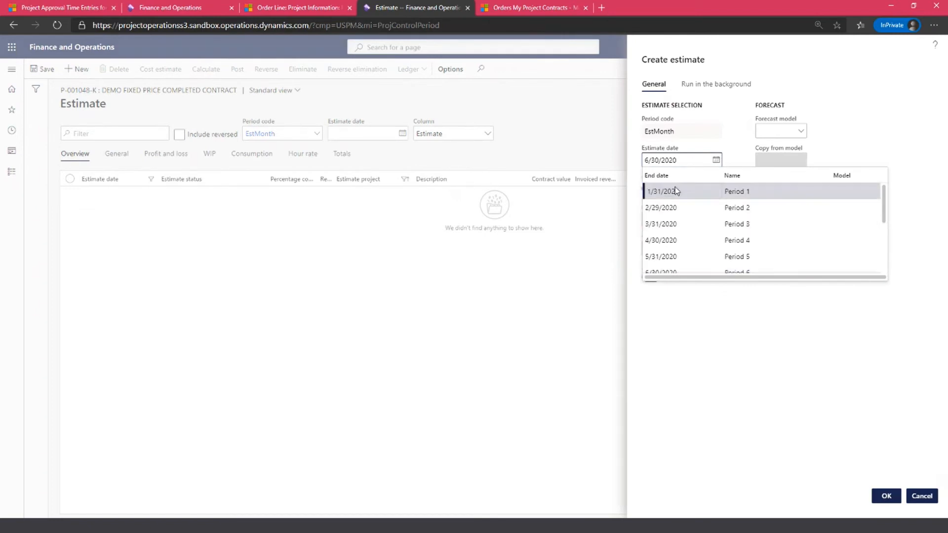
pyautogui.click(672, 191)
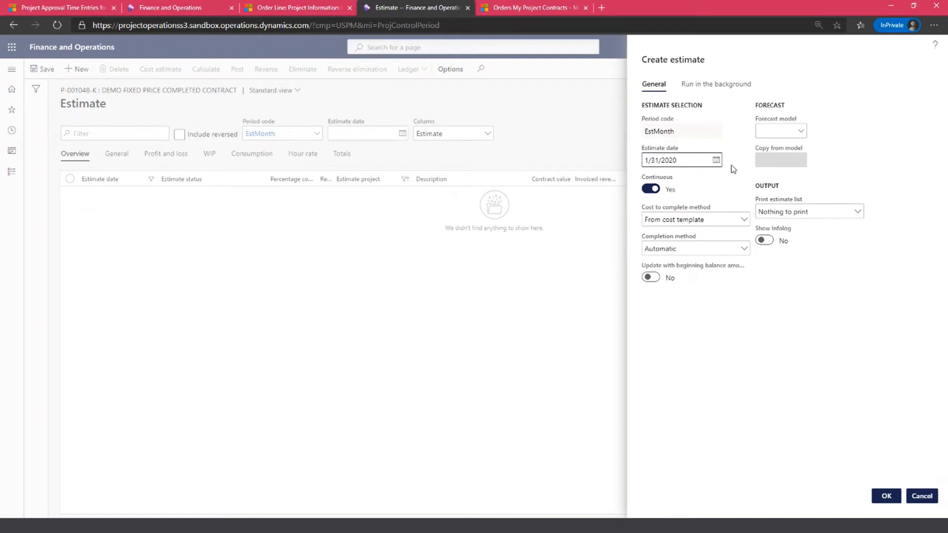
pyautogui.click(716, 160)
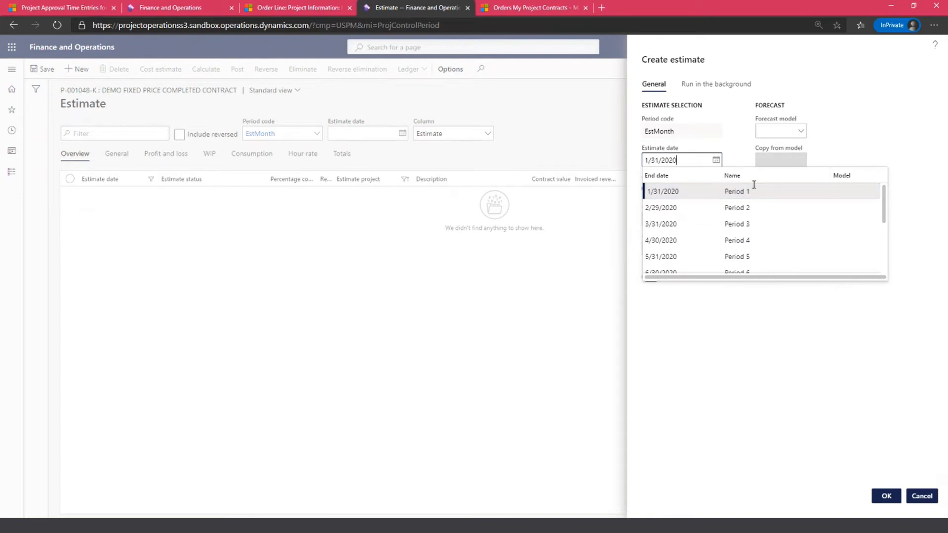
pyautogui.click(695, 193)
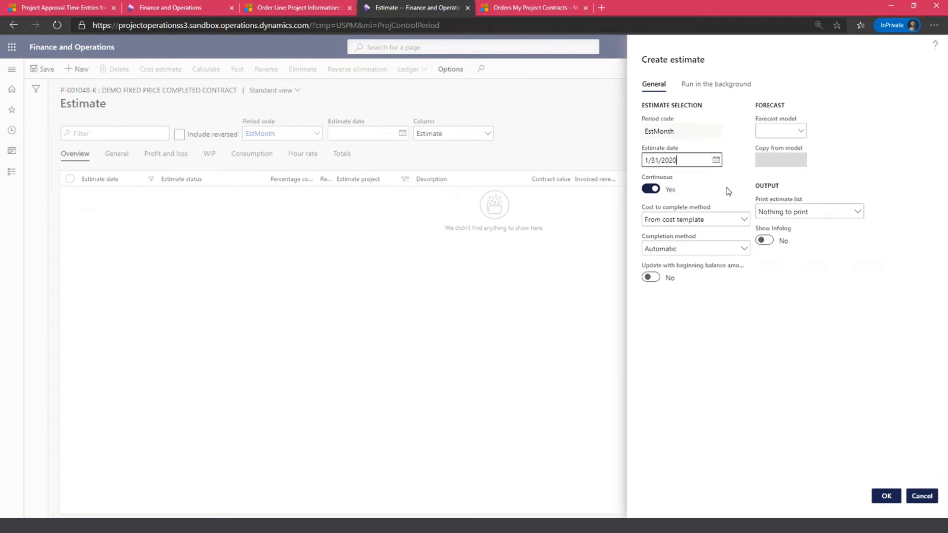
# Go through the cost to complete methods, trying Total cost - actual and switching back to From cost template.
pyautogui.click(745, 220)
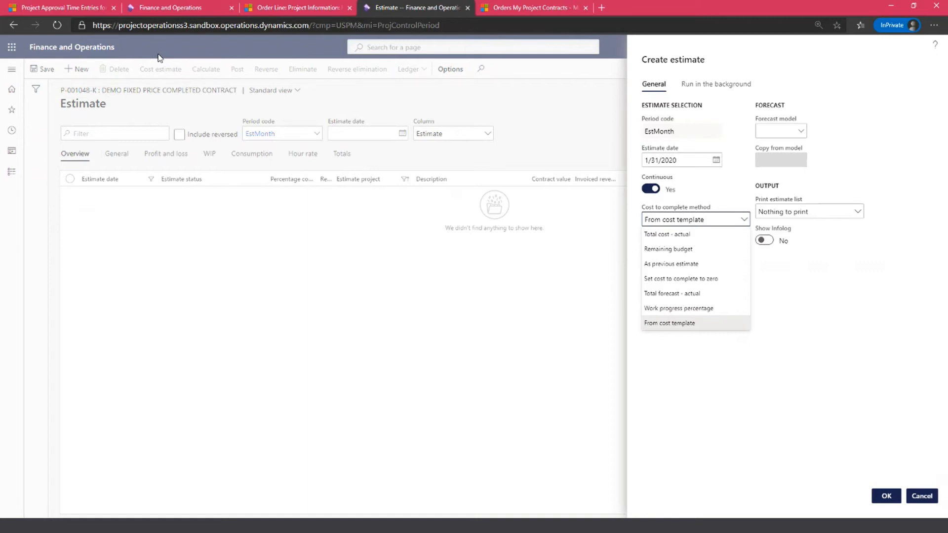
pyautogui.click(687, 234)
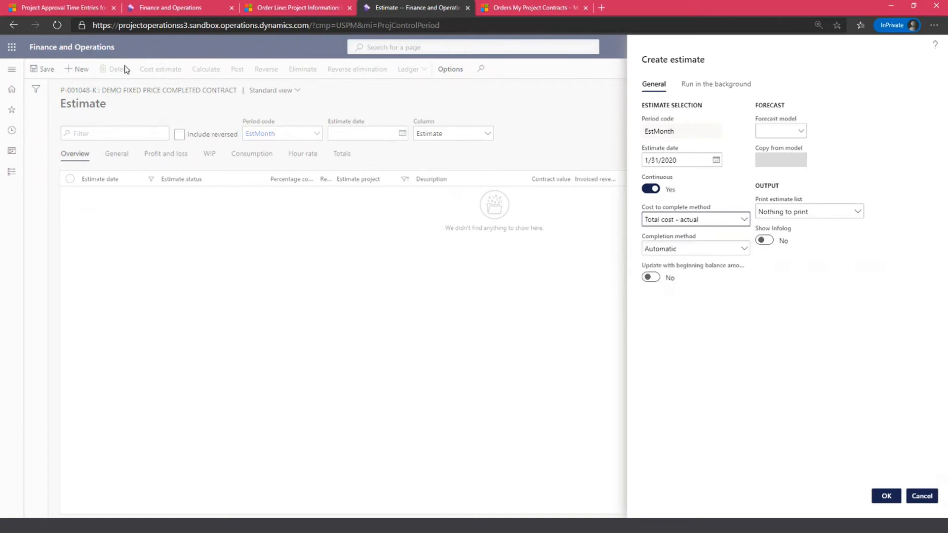
pyautogui.click(744, 222)
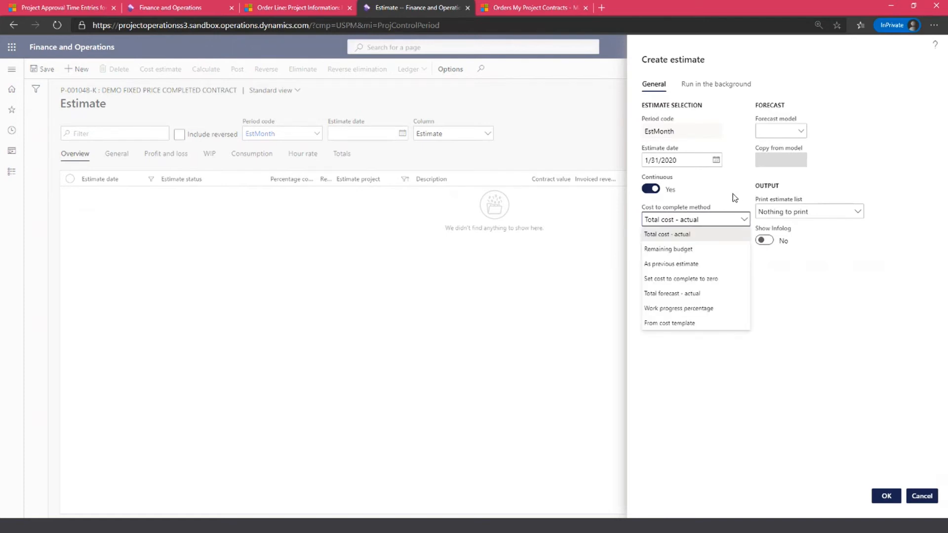
pyautogui.click(727, 194)
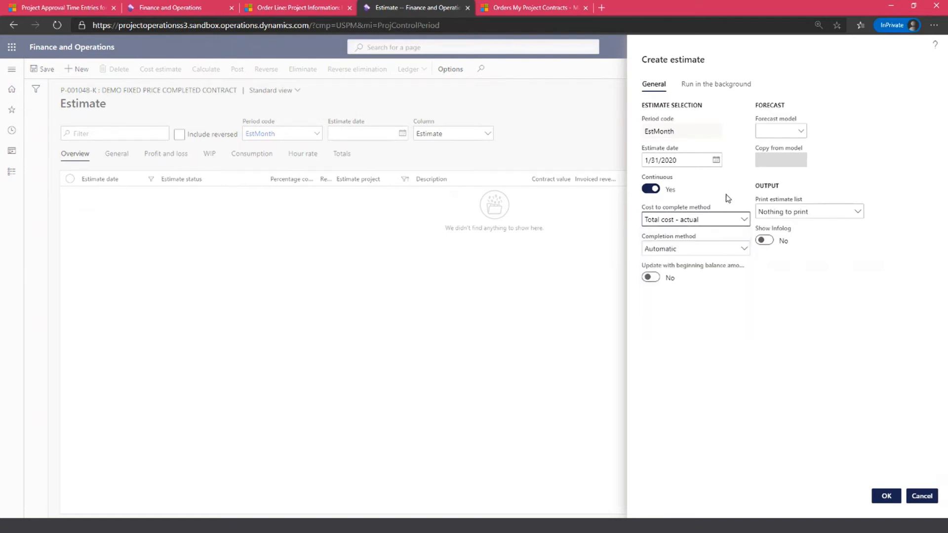
pyautogui.click(720, 219)
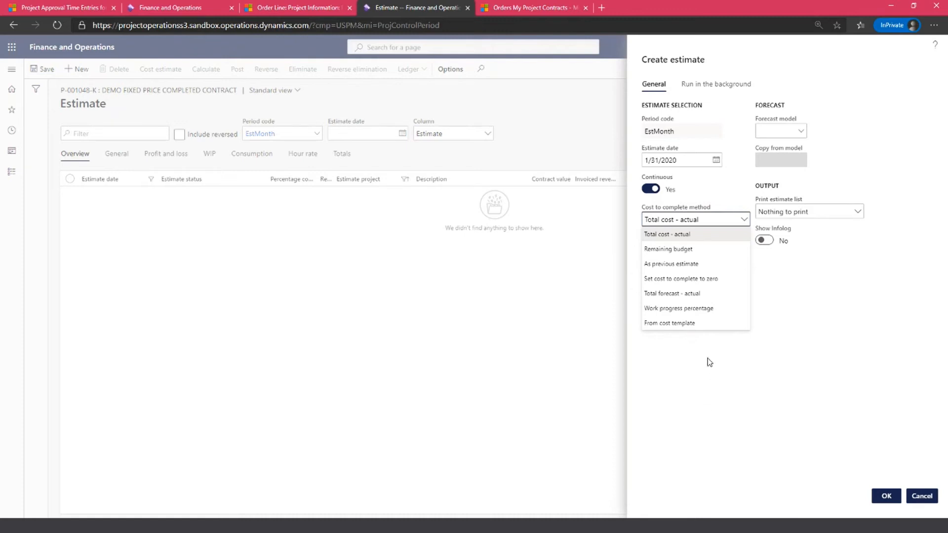
pyautogui.click(701, 325)
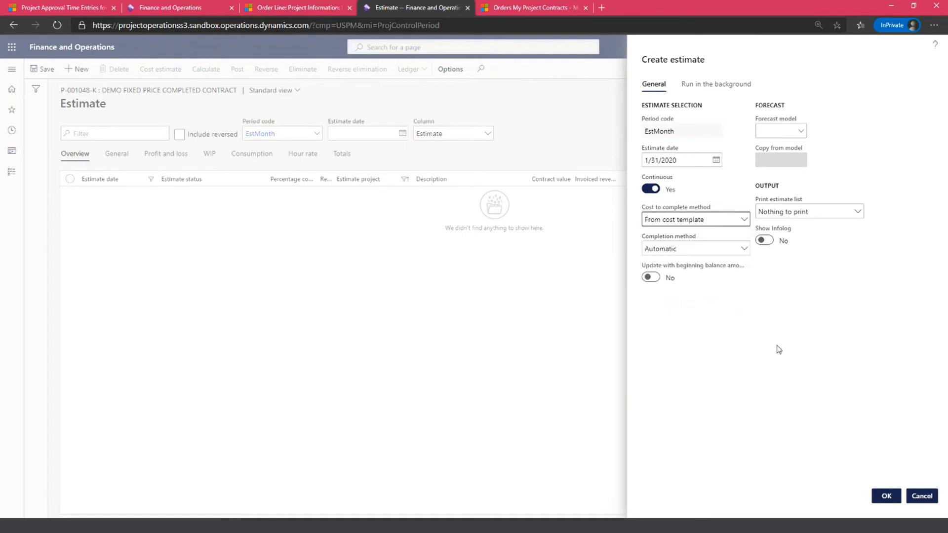
# Create the estimate with the Automatic completion method and Total cost - actual as the cost to complete method.
pyautogui.click(700, 250)
pyautogui.click(700, 251)
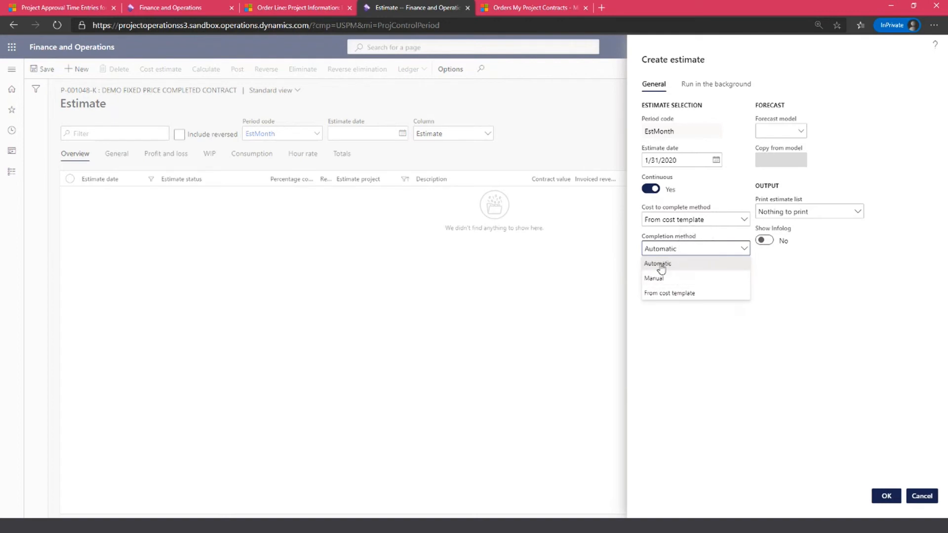
pyautogui.click(678, 264)
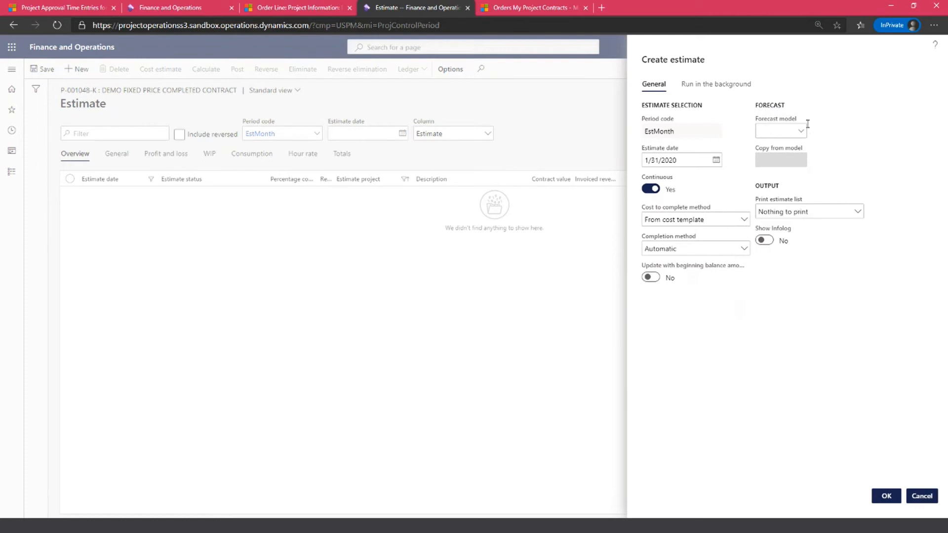
pyautogui.click(744, 221)
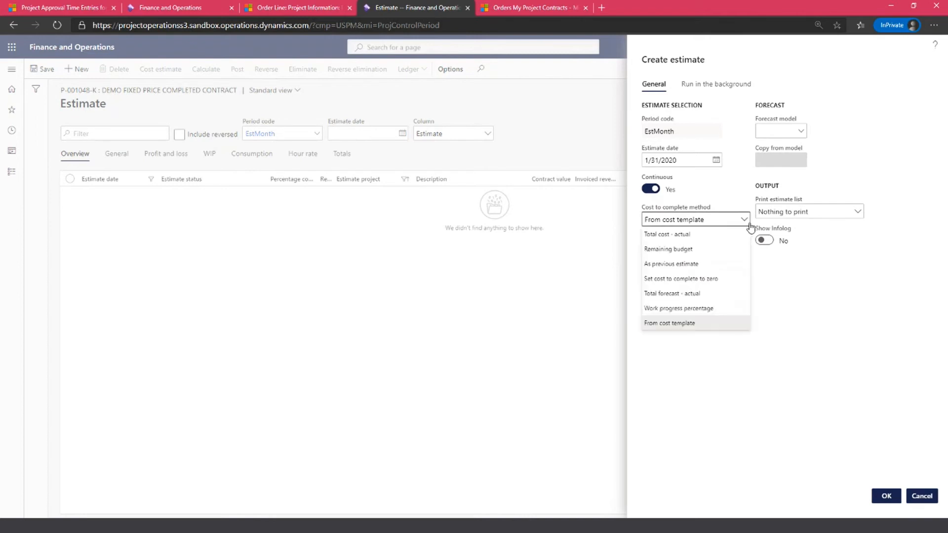
pyautogui.click(681, 236)
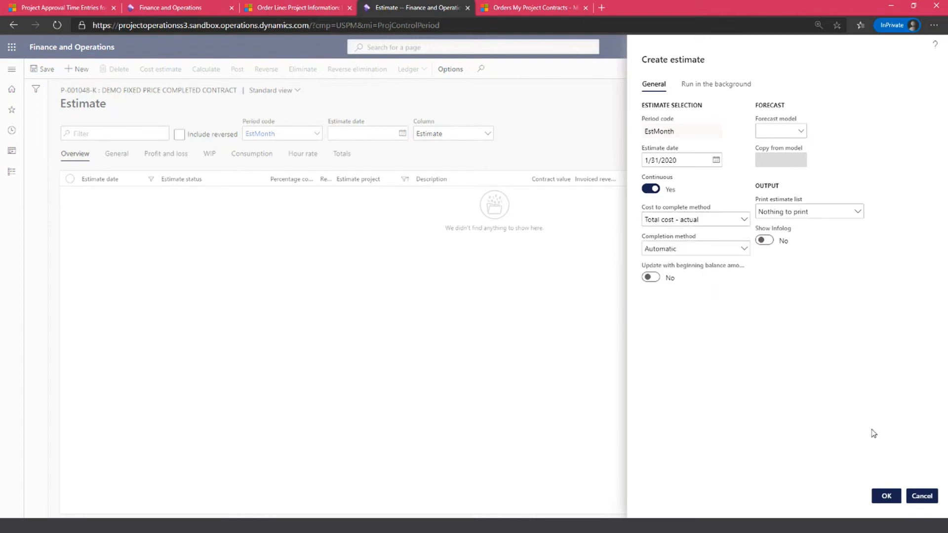
pyautogui.click(888, 498)
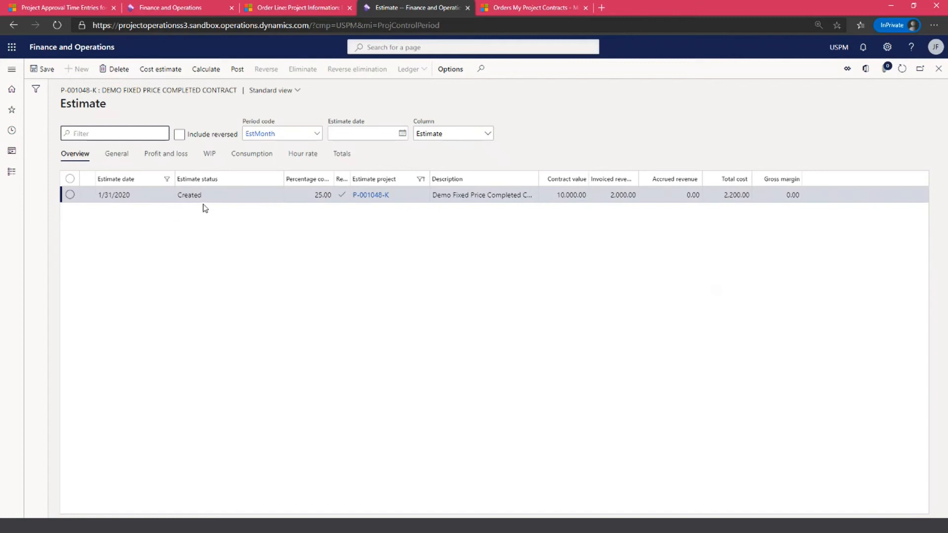
# Examine the 1/31/2020 estimate's percentage complete, contract value, invoiced revenue, accrued revenue and total cost.
pyautogui.click(320, 197)
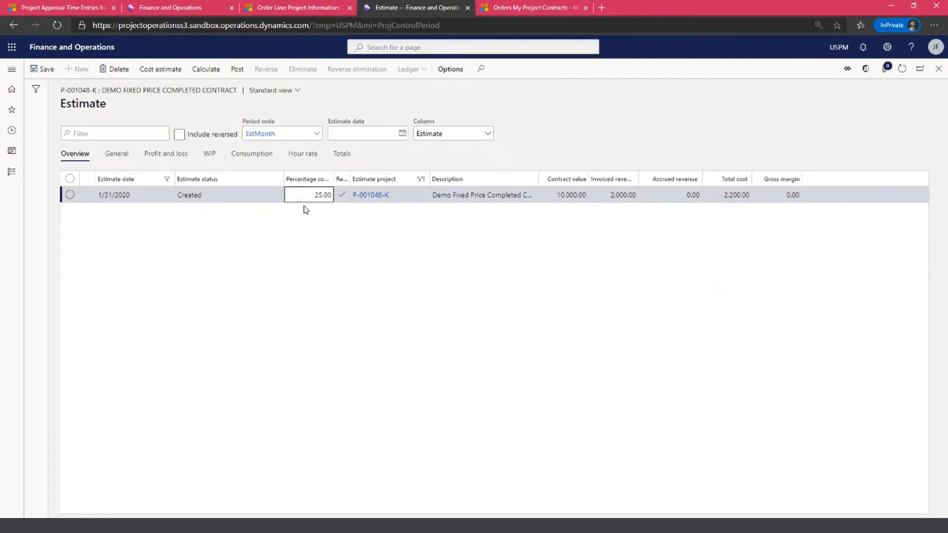
pyautogui.moveTo(314, 195); pyautogui.dragTo(332, 195)
pyautogui.click(281, 251)
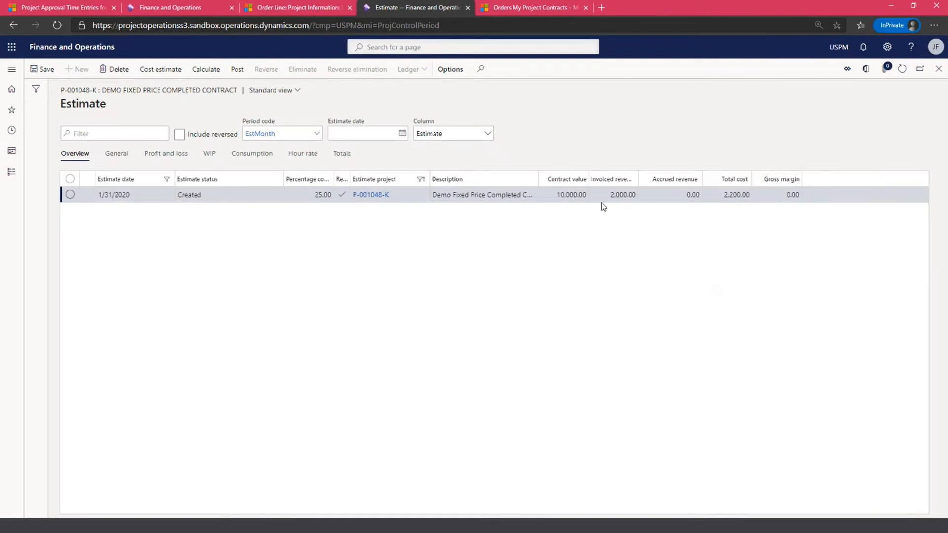
pyautogui.click(587, 197)
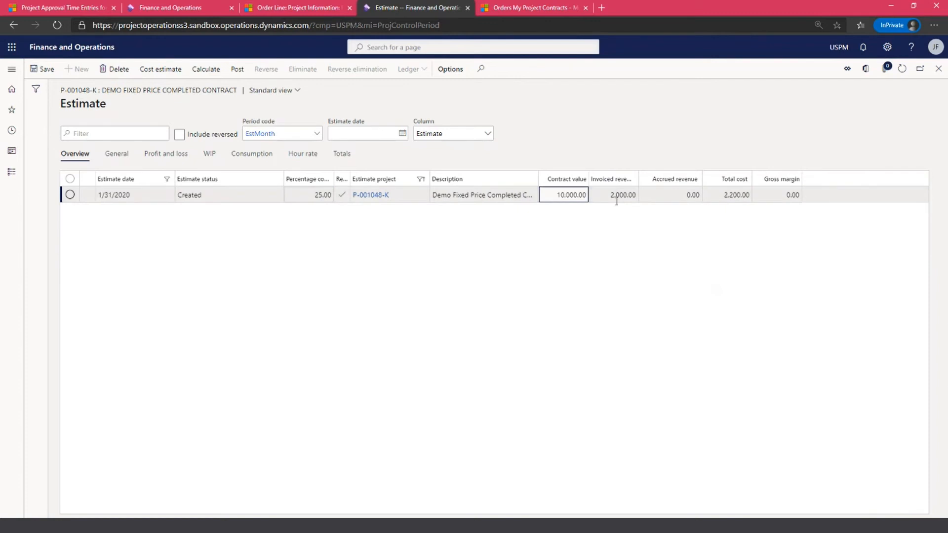
pyautogui.click(601, 196)
pyautogui.click(621, 196)
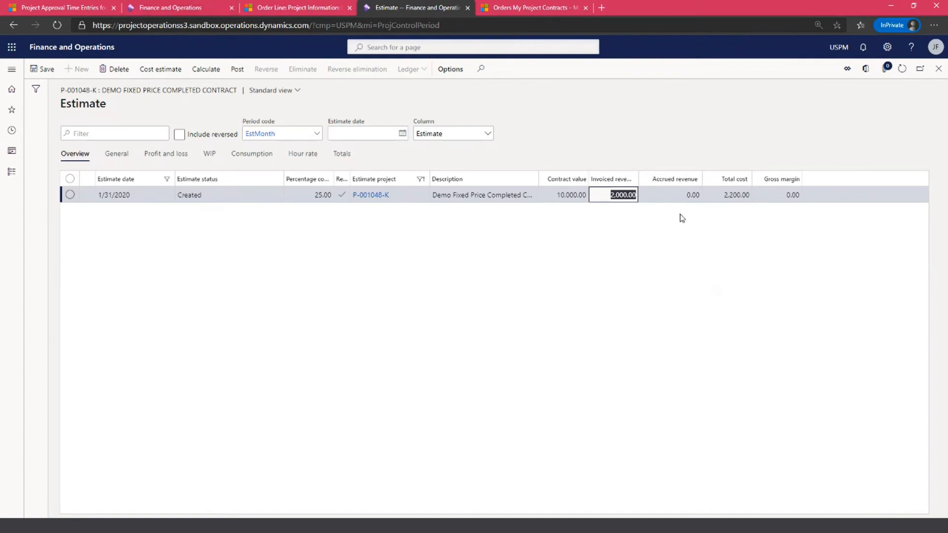
pyautogui.click(616, 194)
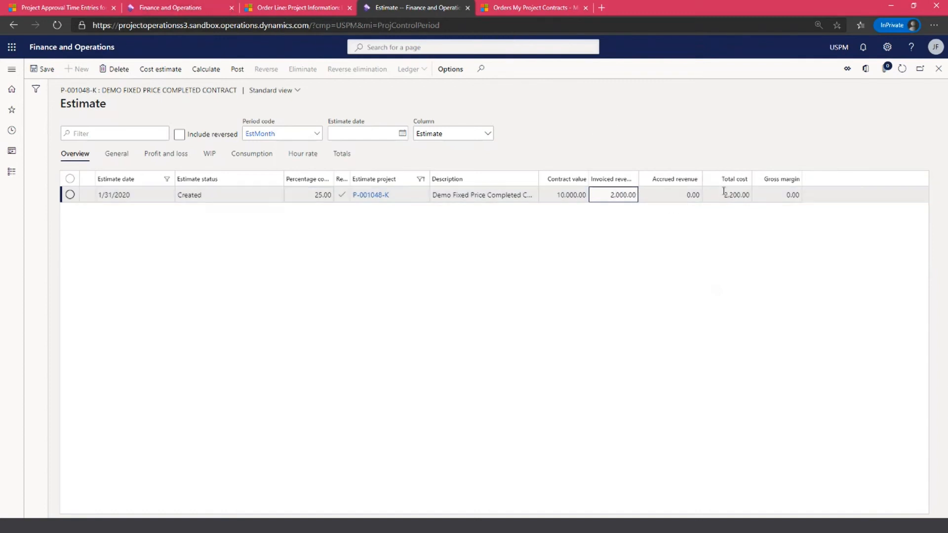
pyautogui.click(663, 193)
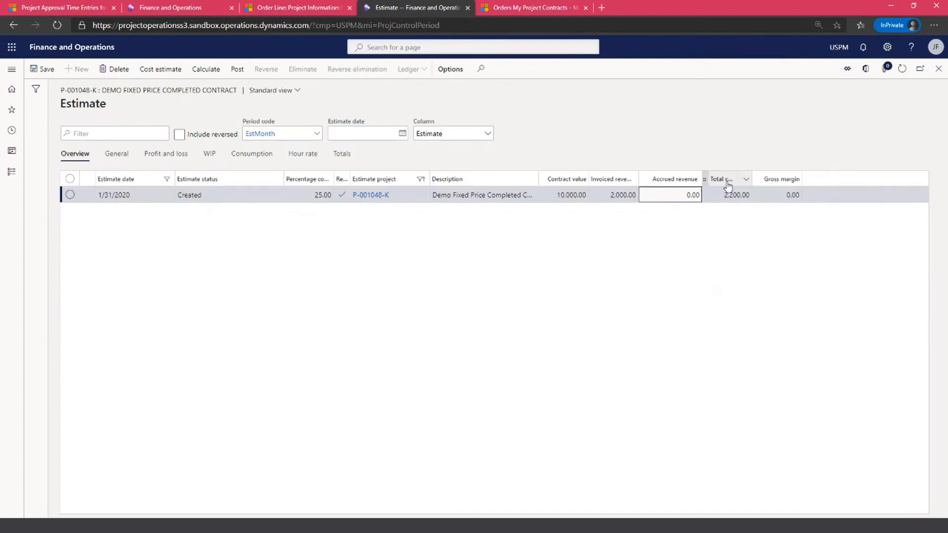
pyautogui.click(741, 195)
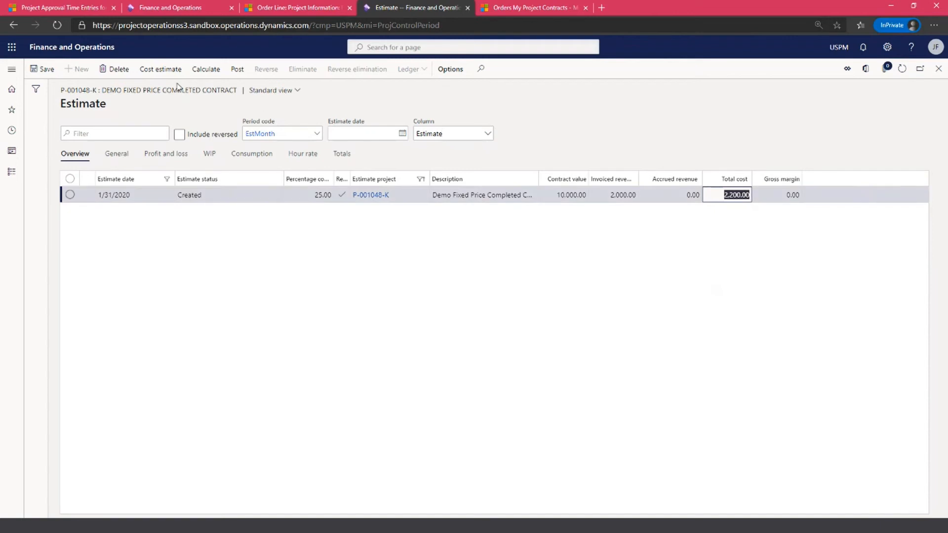
# Open the estimate's cost estimate and inspect the actual cost of the Expense and Hour lines.
pyautogui.click(160, 69)
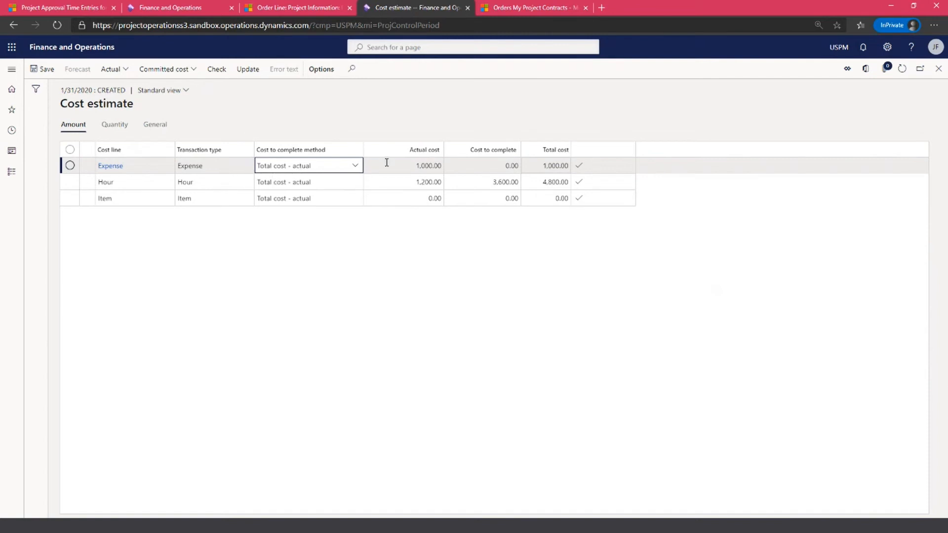
pyautogui.click(418, 167)
pyautogui.moveTo(418, 168); pyautogui.dragTo(458, 168)
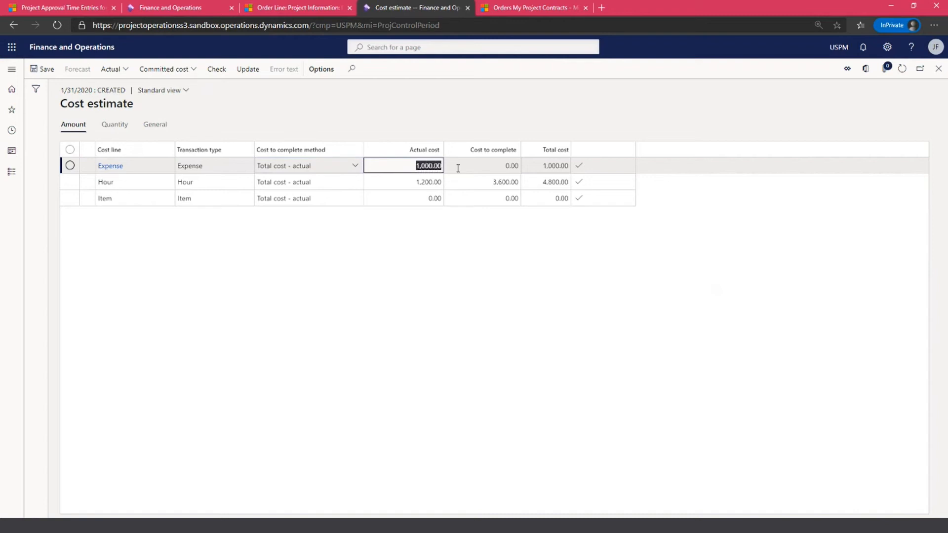
pyautogui.click(416, 168)
pyautogui.press('Down')
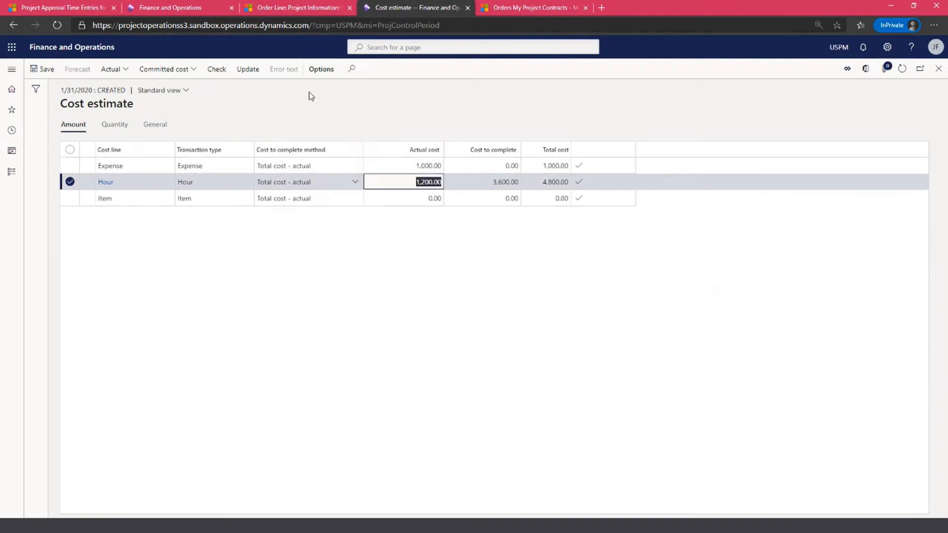
# Check the actual quantities of the Expense and Hour cost lines and return to their amounts.
pyautogui.click(119, 127)
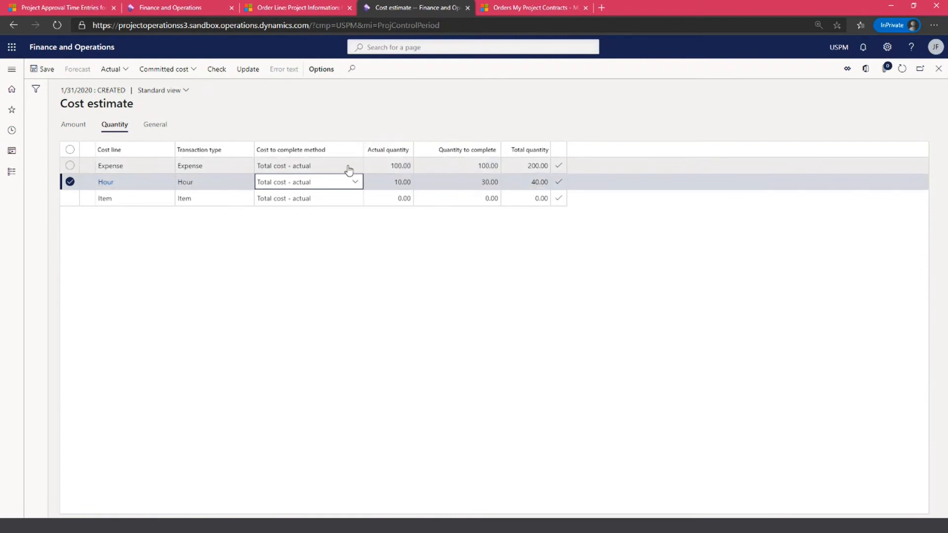
pyautogui.click(383, 166)
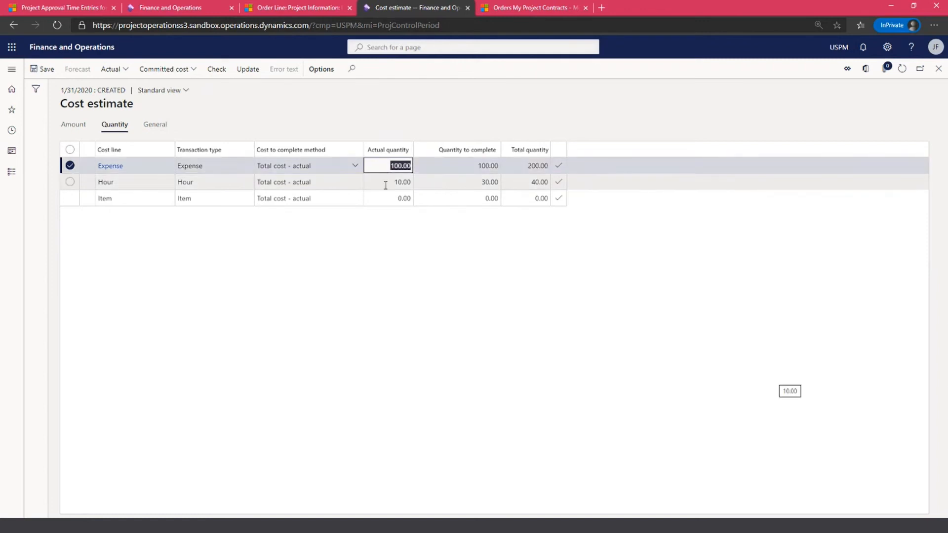
pyautogui.click(386, 183)
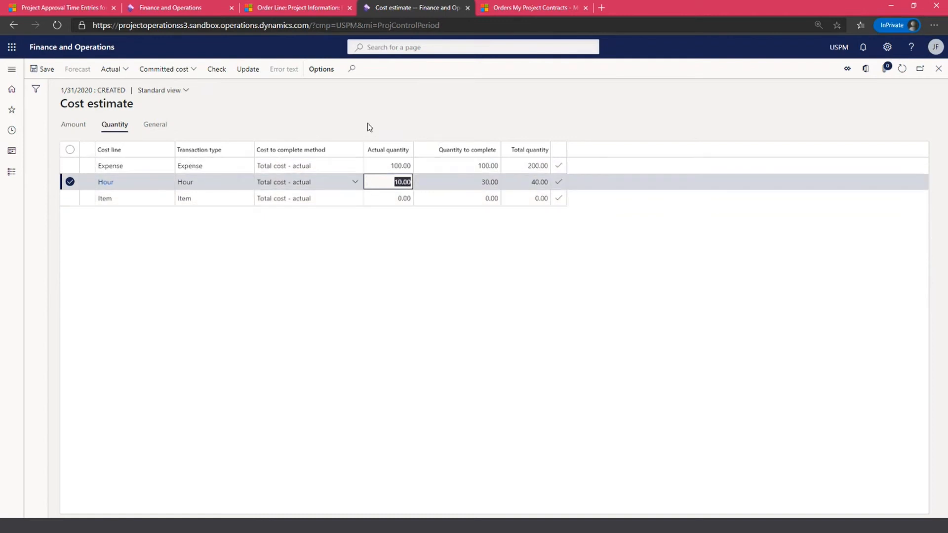
pyautogui.click(75, 128)
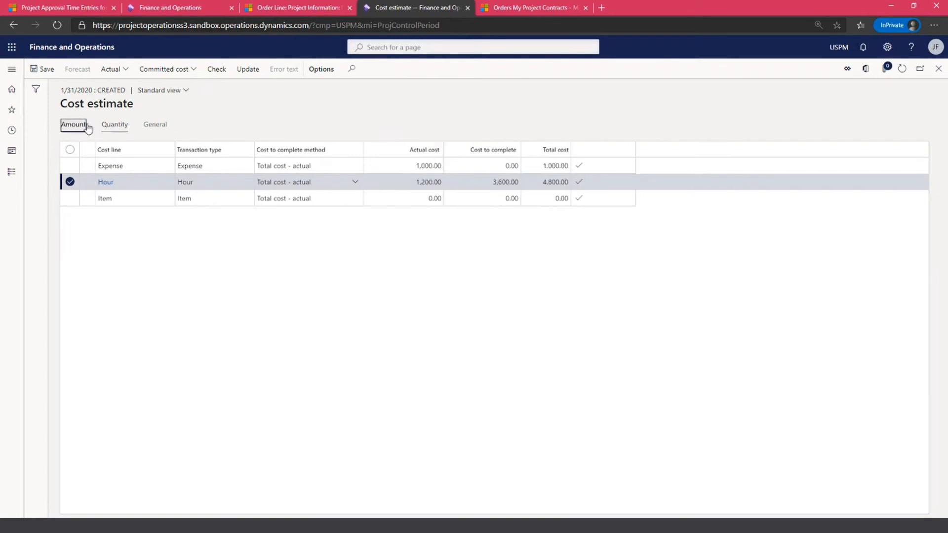
# Return to the 1/31/2020 estimate and review its general details, profit and loss, and WIP amounts, including invoiced on-account.
pyautogui.click(931, 74)
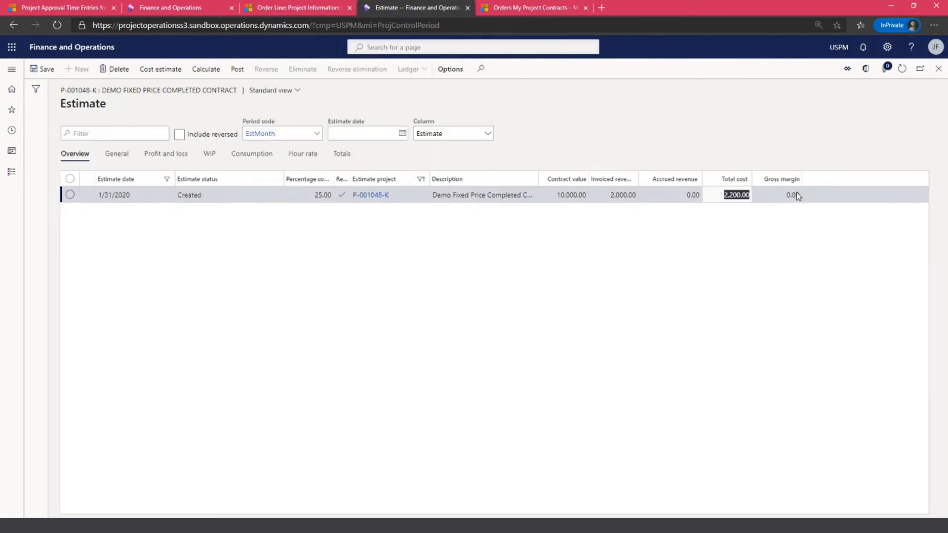
pyautogui.click(111, 157)
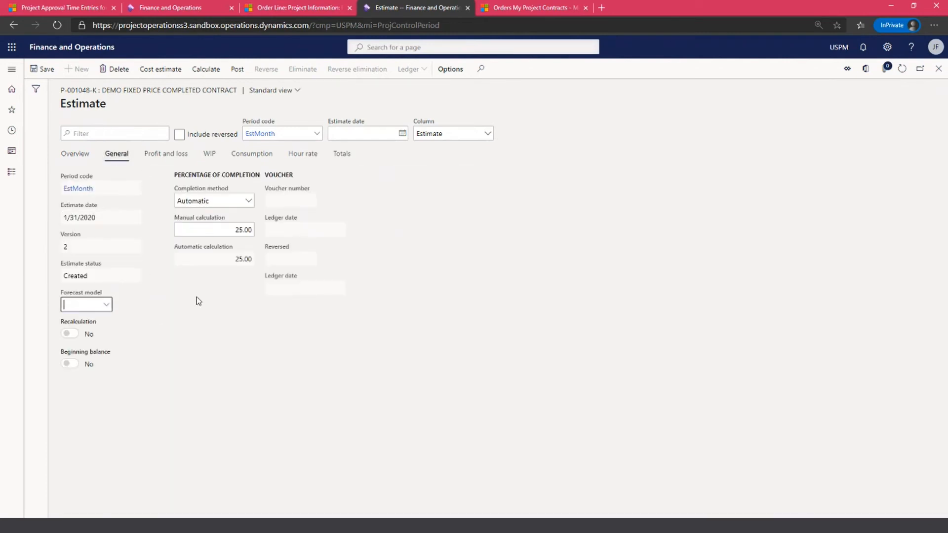
pyautogui.click(154, 157)
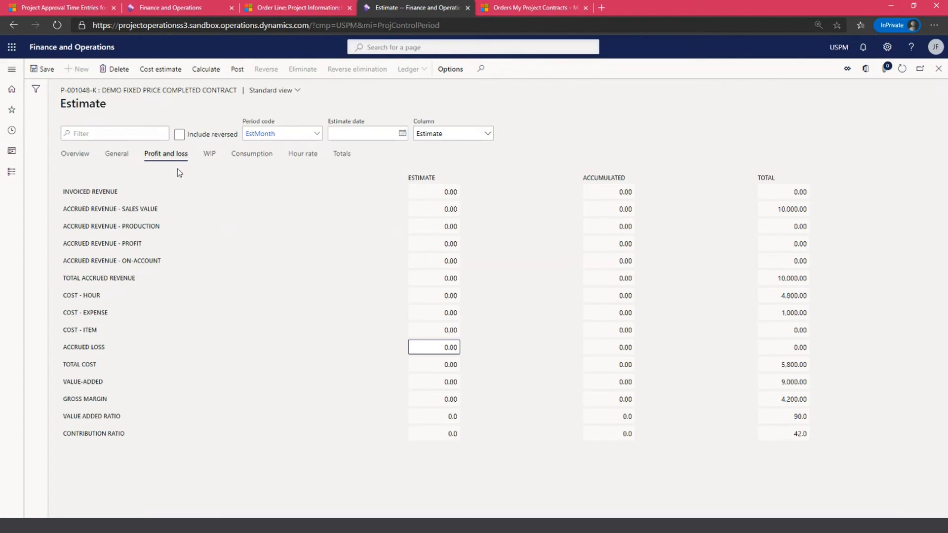
pyautogui.click(208, 155)
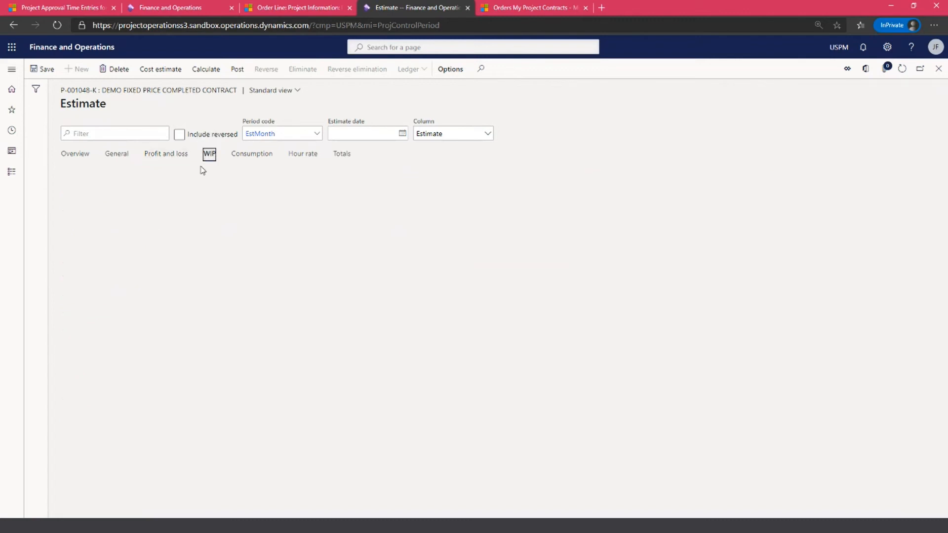
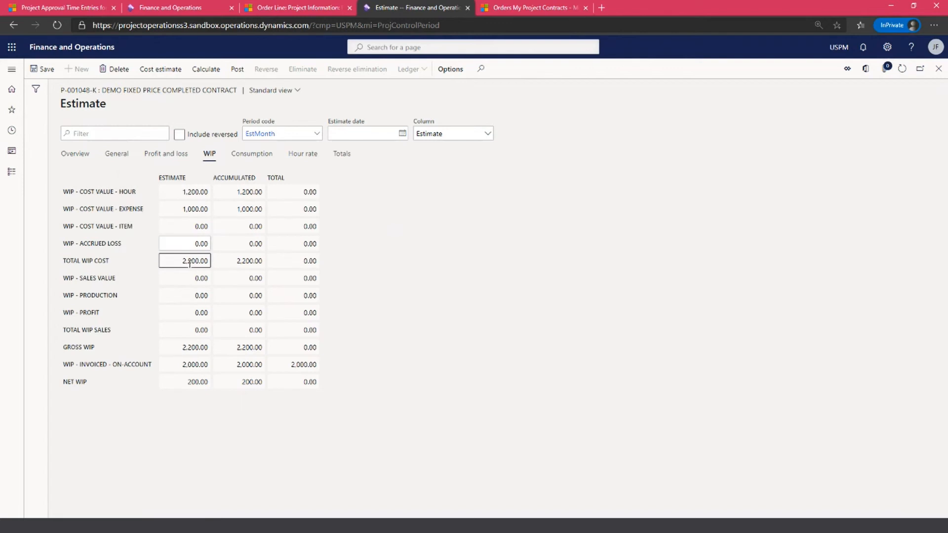
pyautogui.click(197, 366)
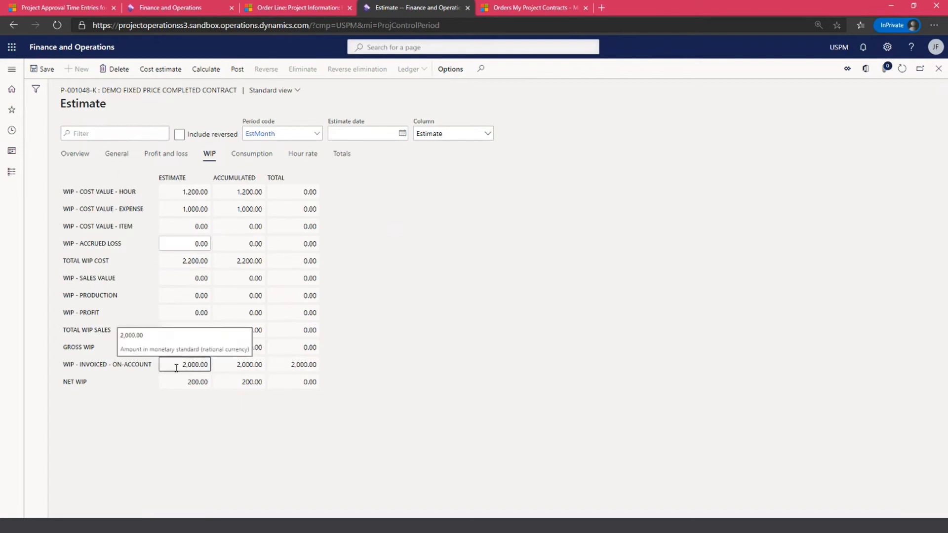
pyautogui.click(213, 429)
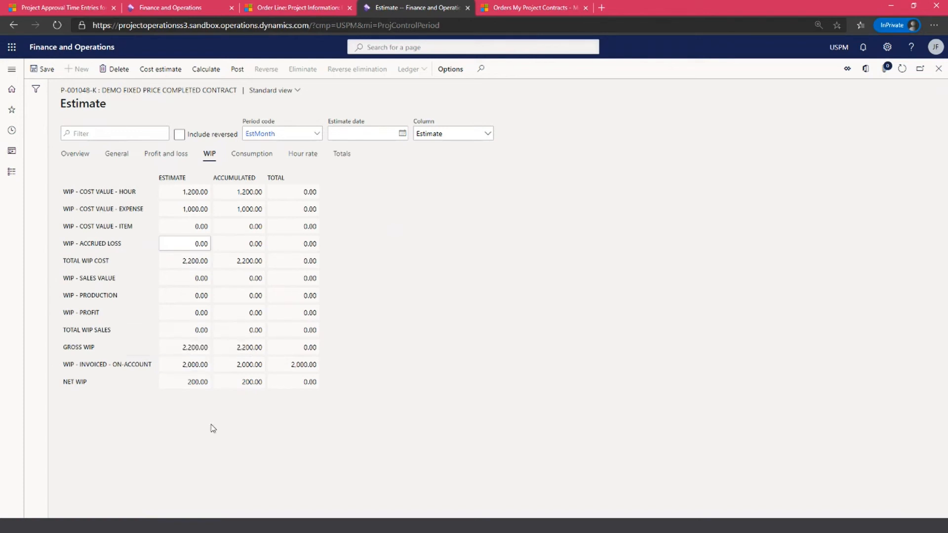
# Post the 1/31/2020 estimate with posting date 1/31/2020 and nothing to print.
pyautogui.click(78, 156)
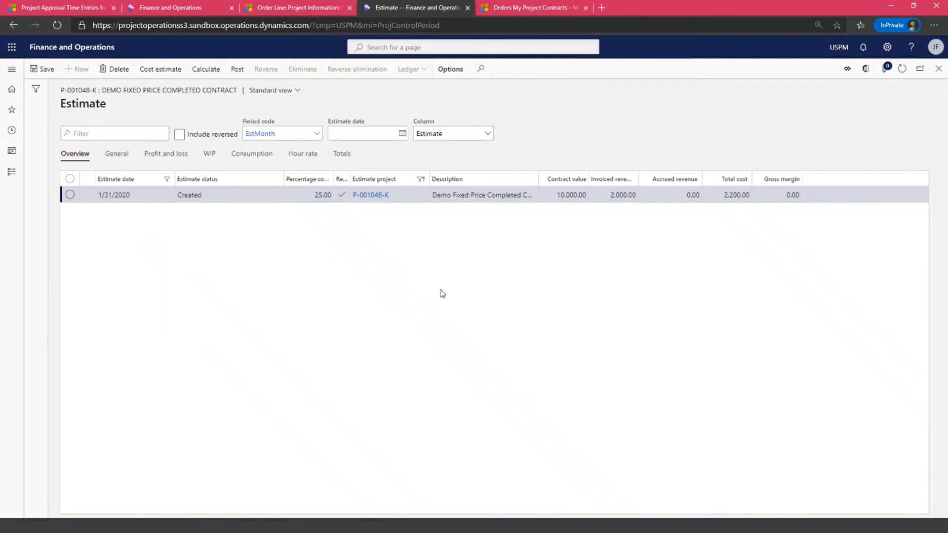
pyautogui.click(233, 71)
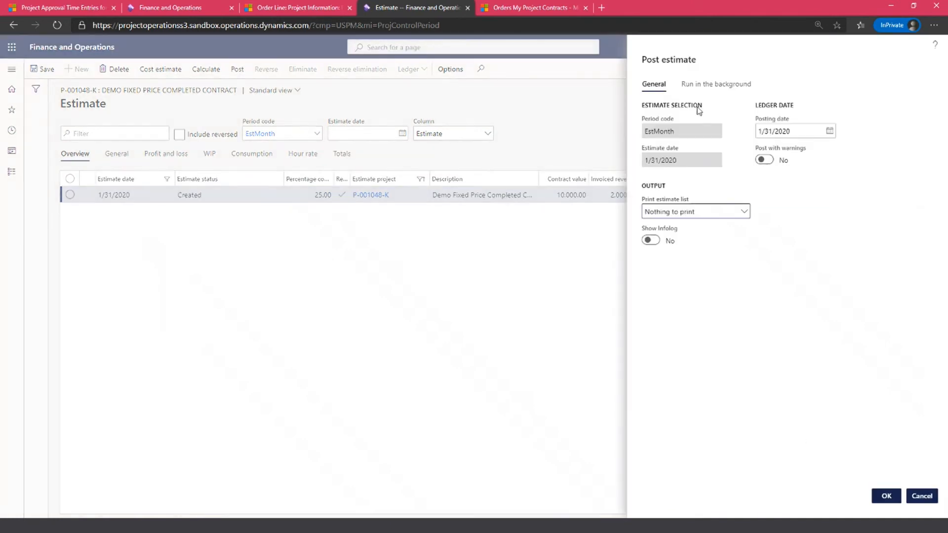
pyautogui.click(896, 493)
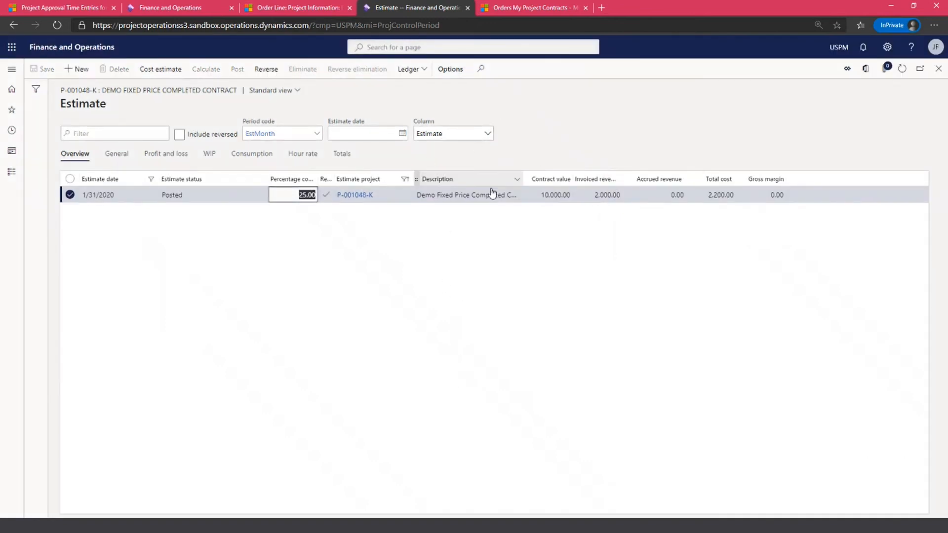
# Open the posted estimate's voucher transactions and compare the Cost of Project and WIP accounts for expenses and labor.
pyautogui.click(408, 69)
pyautogui.click(414, 90)
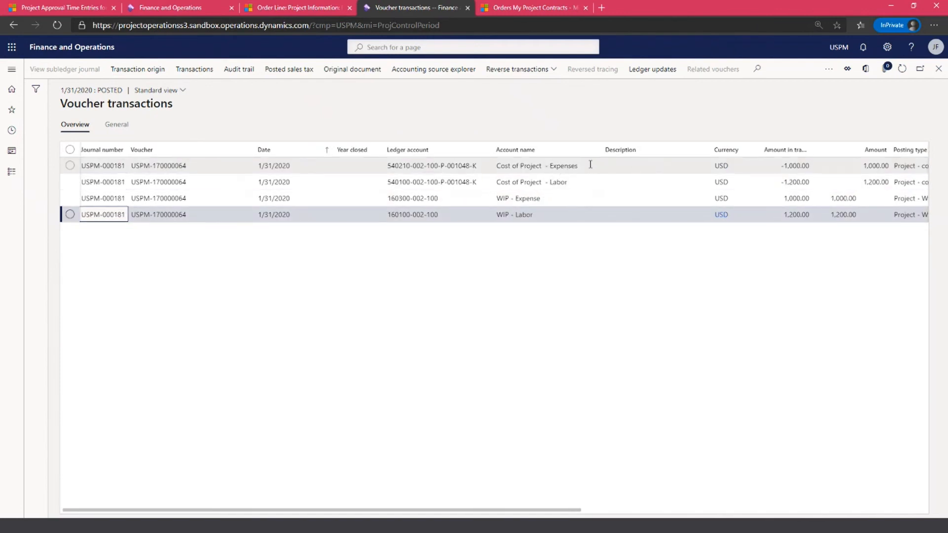
pyautogui.click(559, 166)
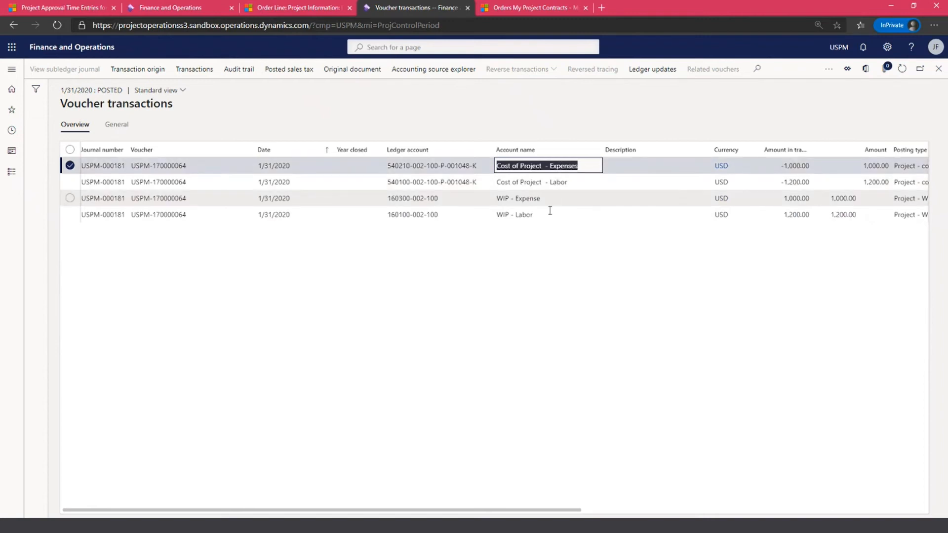
pyautogui.click(554, 196)
pyautogui.click(555, 183)
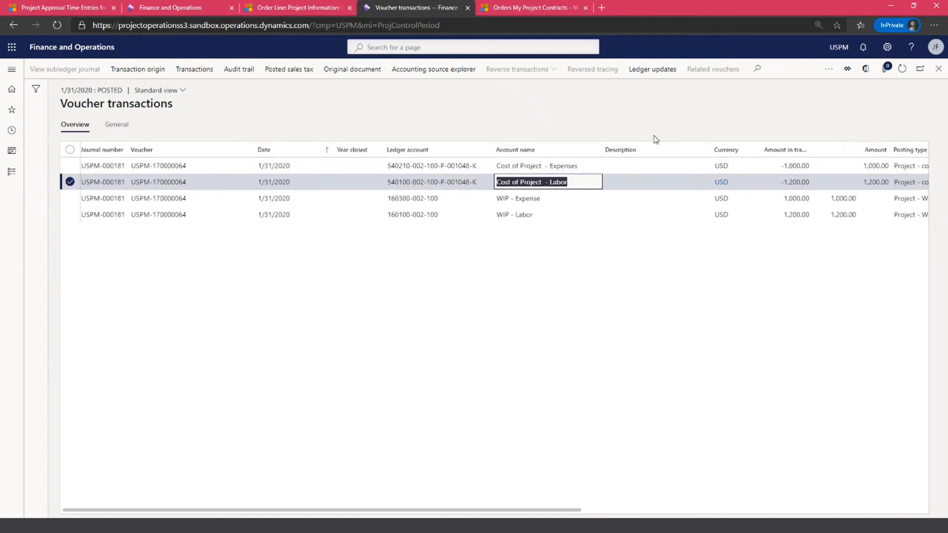
pyautogui.click(543, 167)
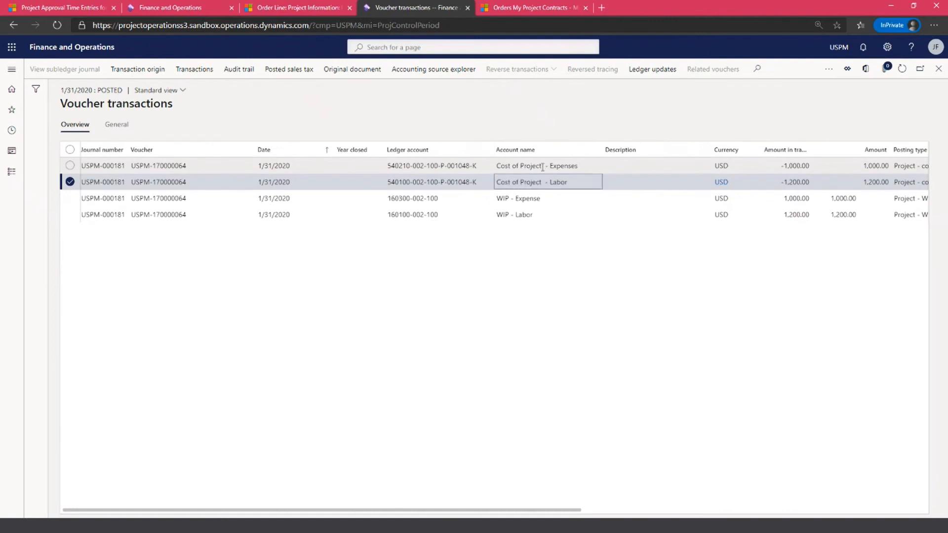
pyautogui.click(534, 197)
pyautogui.click(533, 182)
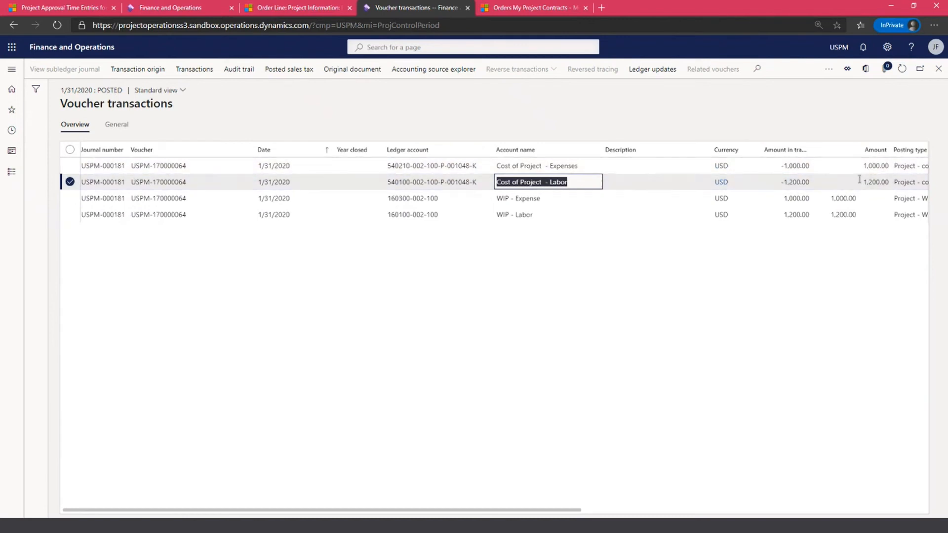
# Check the amounts on the WIP - Expense and WIP - Labor voucher lines, and return to the estimate.
pyautogui.click(820, 200)
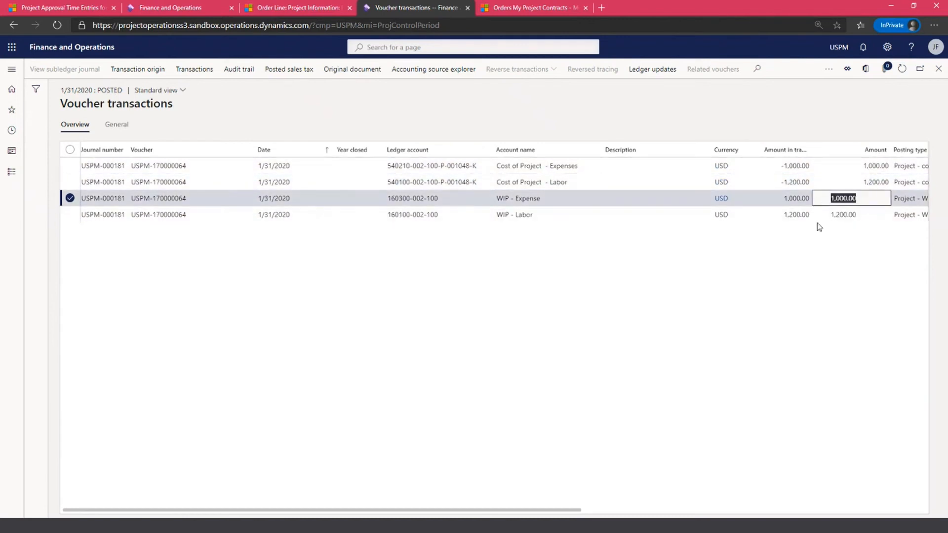
pyautogui.click(826, 212)
pyautogui.click(828, 198)
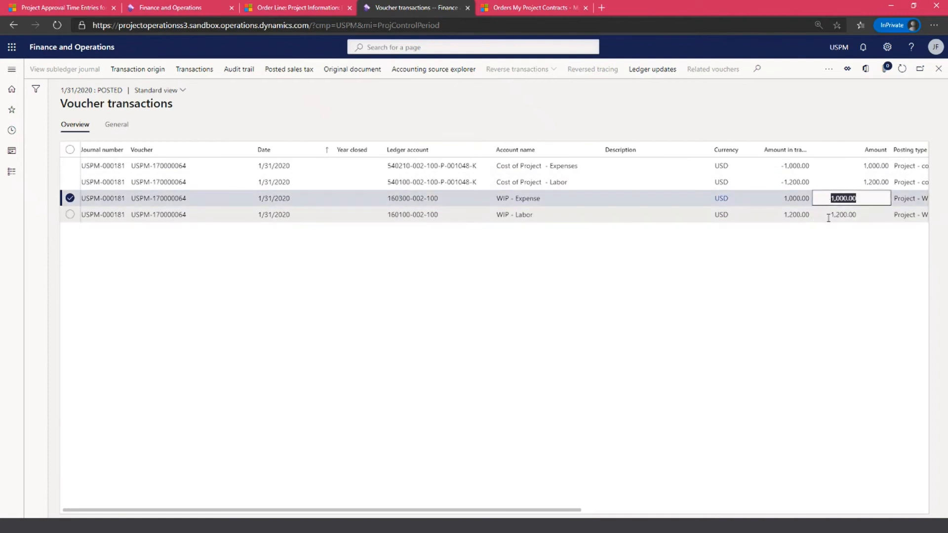
pyautogui.click(828, 215)
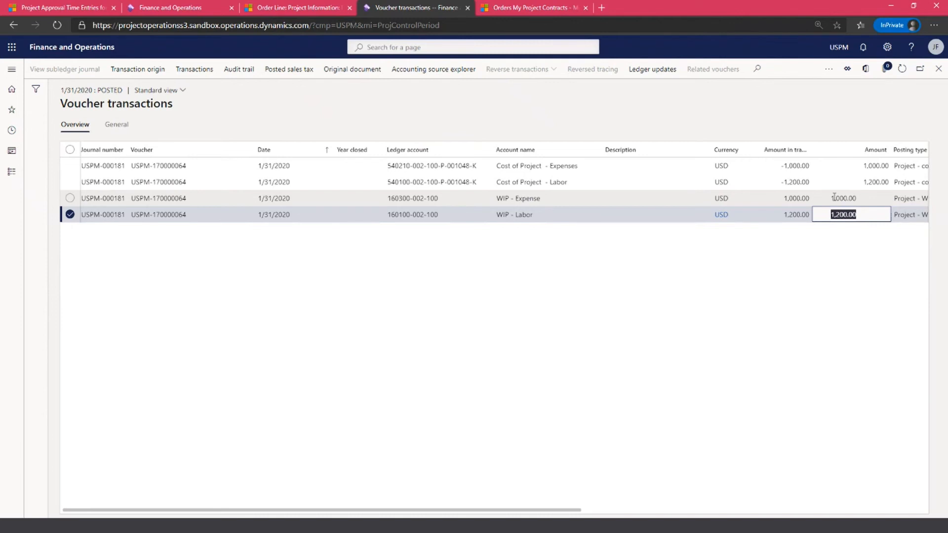
pyautogui.click(834, 197)
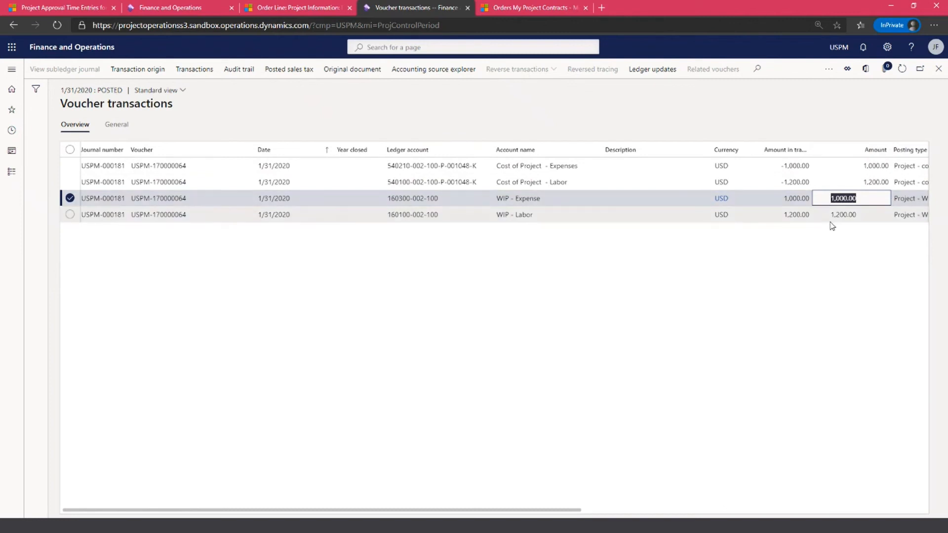
pyautogui.click(939, 68)
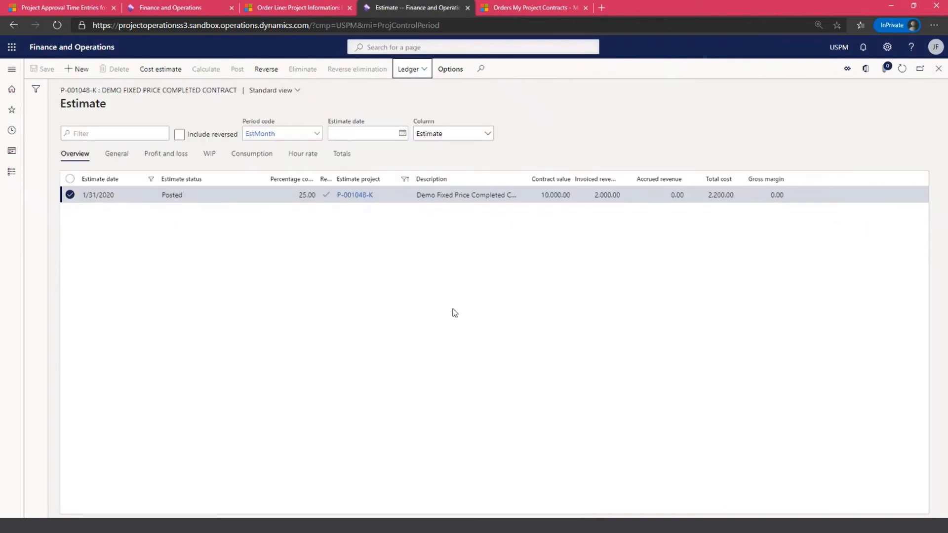
# Create the 2/29/2020 estimate with Total cost - actual as the cost to complete method.
pyautogui.click(235, 262)
pyautogui.click(76, 68)
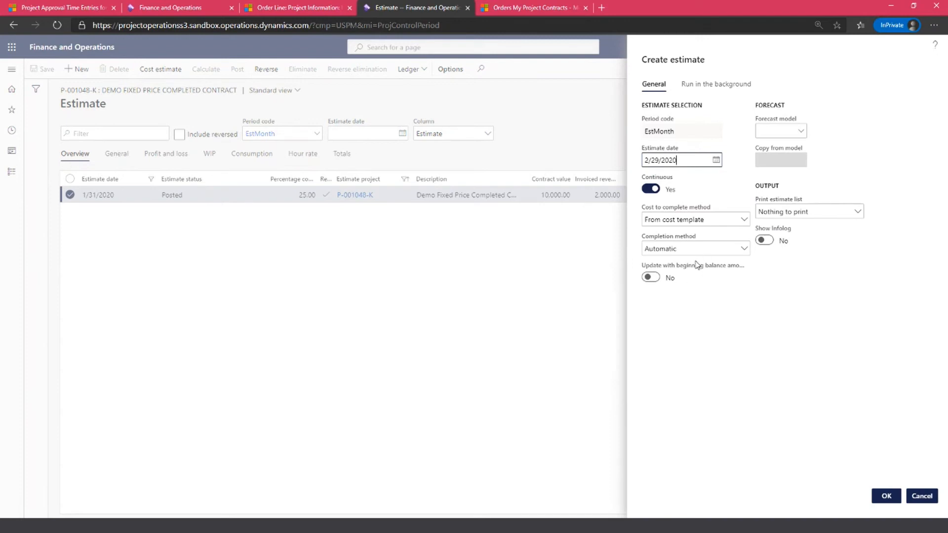
pyautogui.click(722, 217)
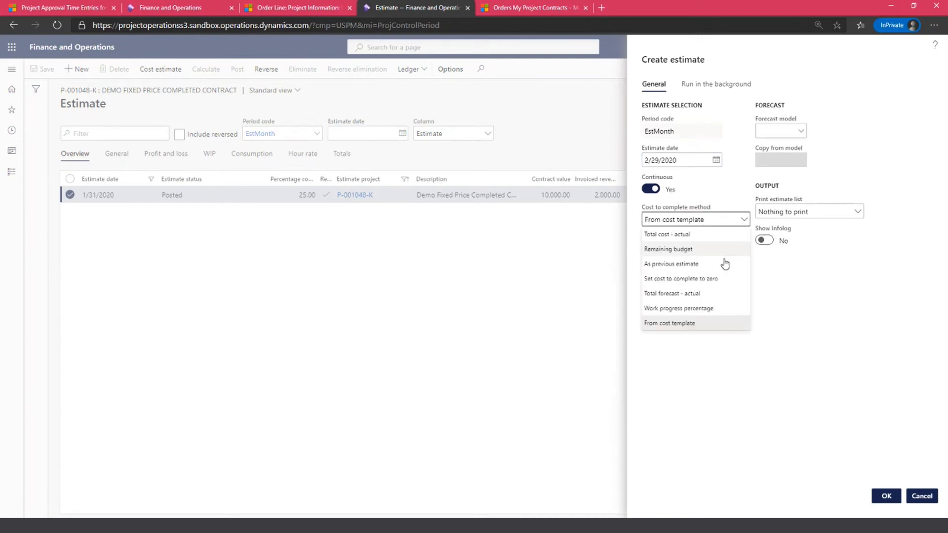
pyautogui.click(668, 235)
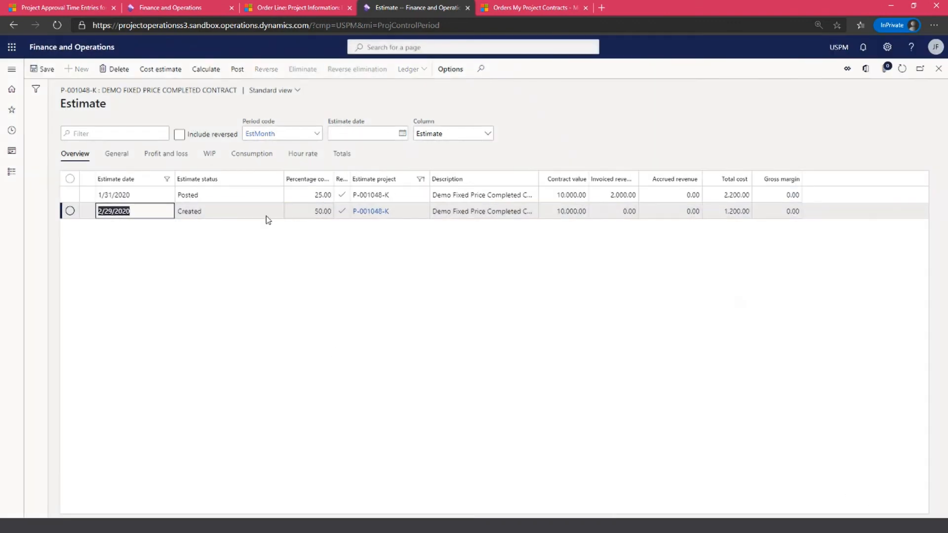
# Check the 2/29/2020 estimate's invoiced revenue and total cost, and post the estimate.
pyautogui.click(624, 211)
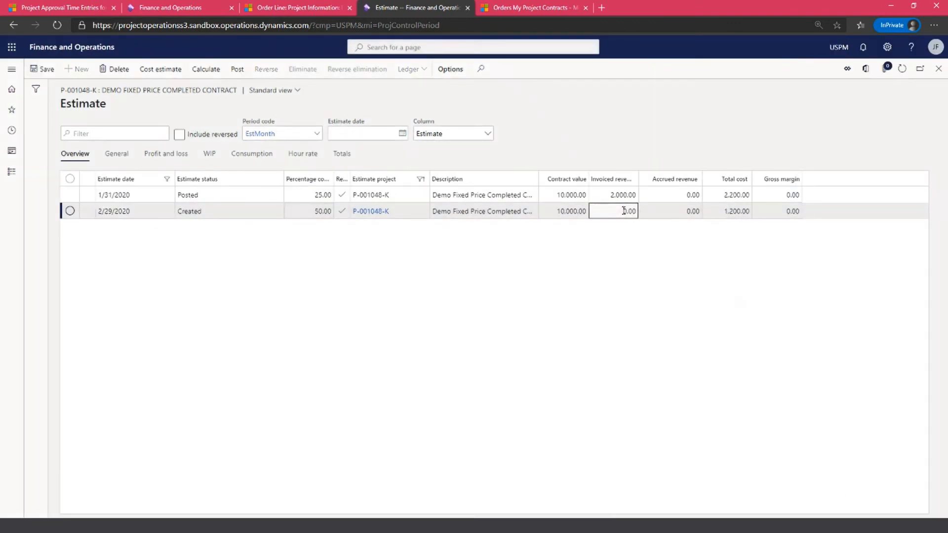
pyautogui.click(726, 208)
pyautogui.doubleClick(709, 211)
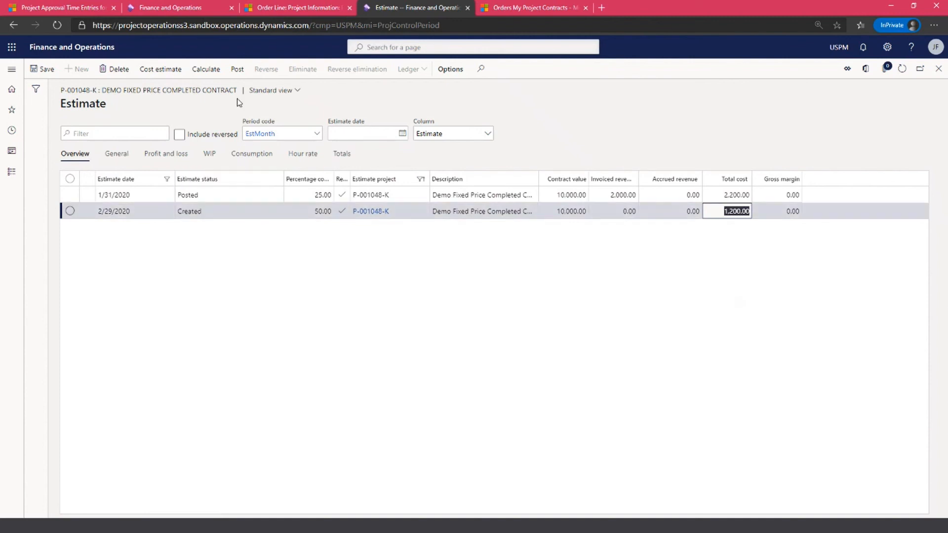
pyautogui.click(237, 69)
pyautogui.click(886, 496)
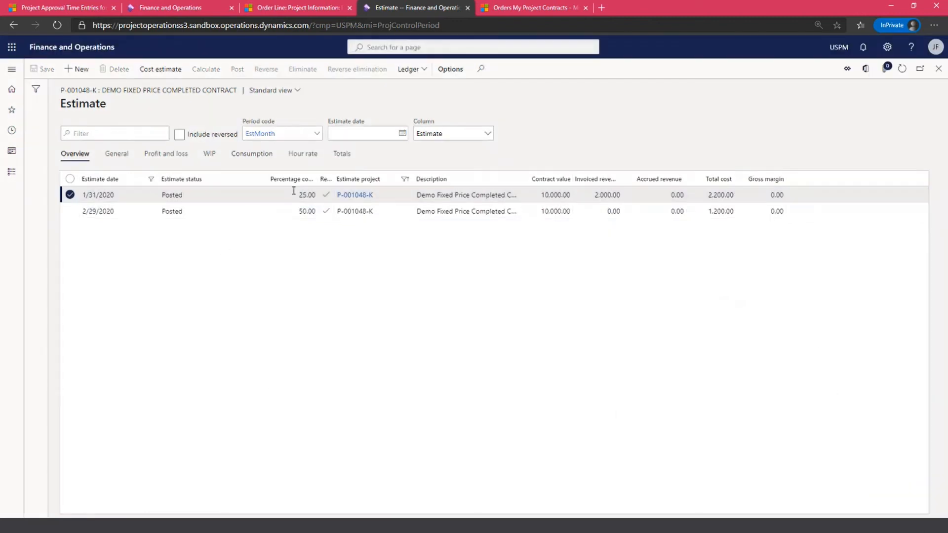
# Inspect the total cost and percentage complete of the posted 2/29/2020 estimate.
pyautogui.click(719, 212)
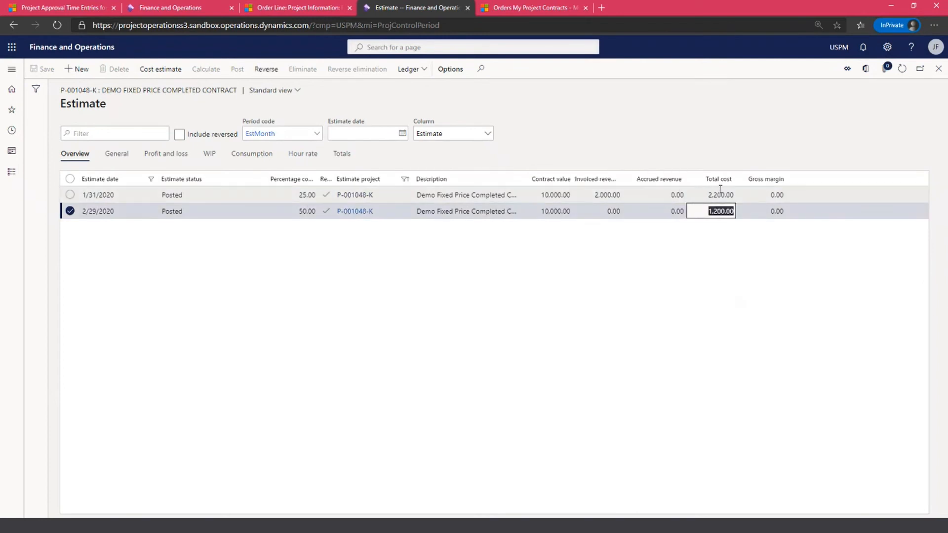
pyautogui.click(290, 211)
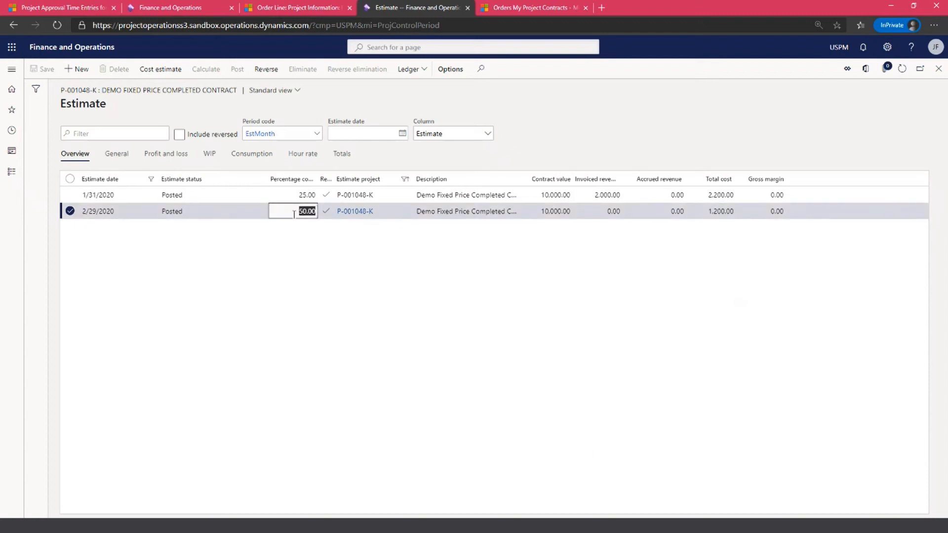
pyautogui.click(283, 211)
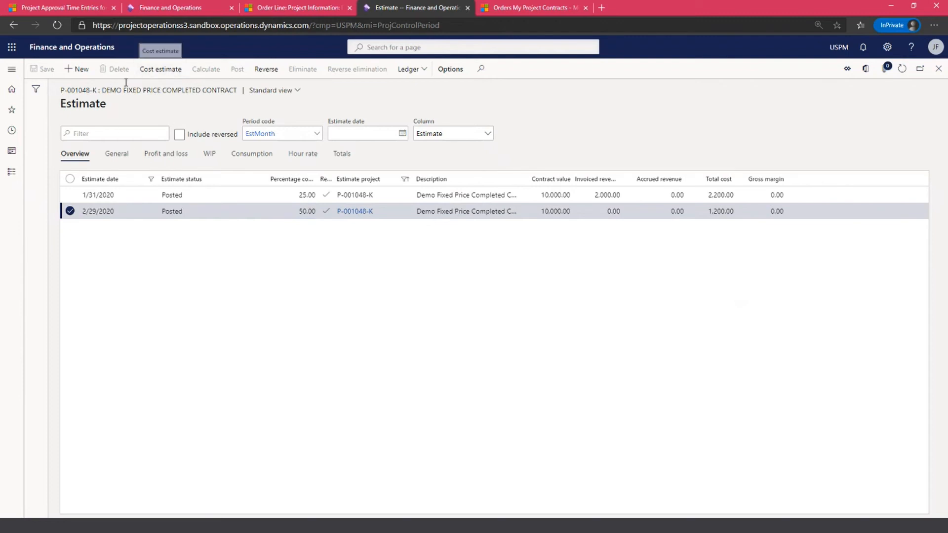
# Create the 3/31/2020 estimate with Set cost to complete to zero as the cost to complete method.
pyautogui.click(75, 69)
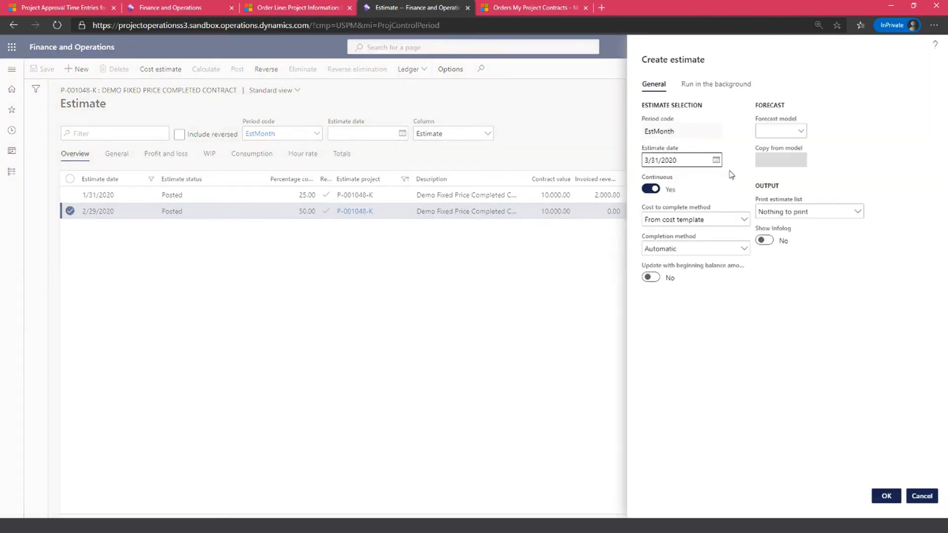
pyautogui.click(687, 220)
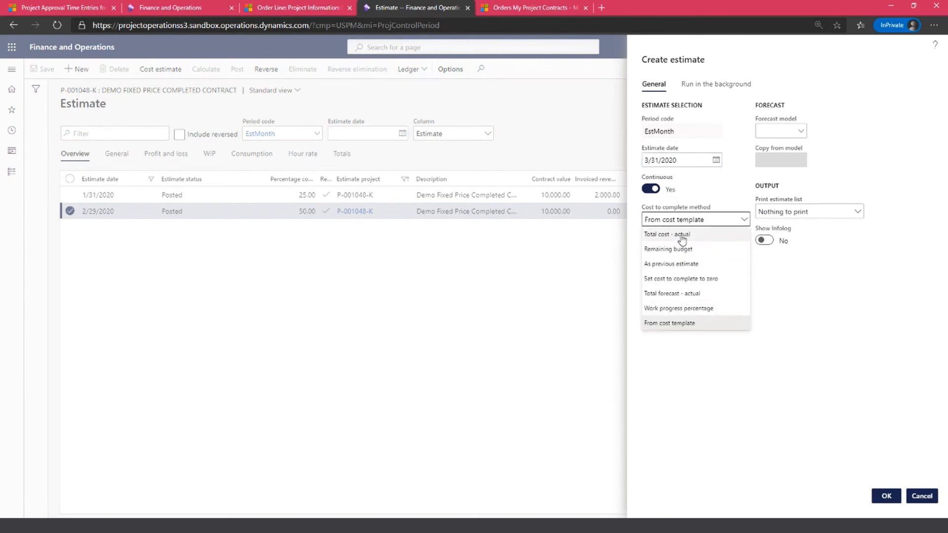
pyautogui.click(682, 235)
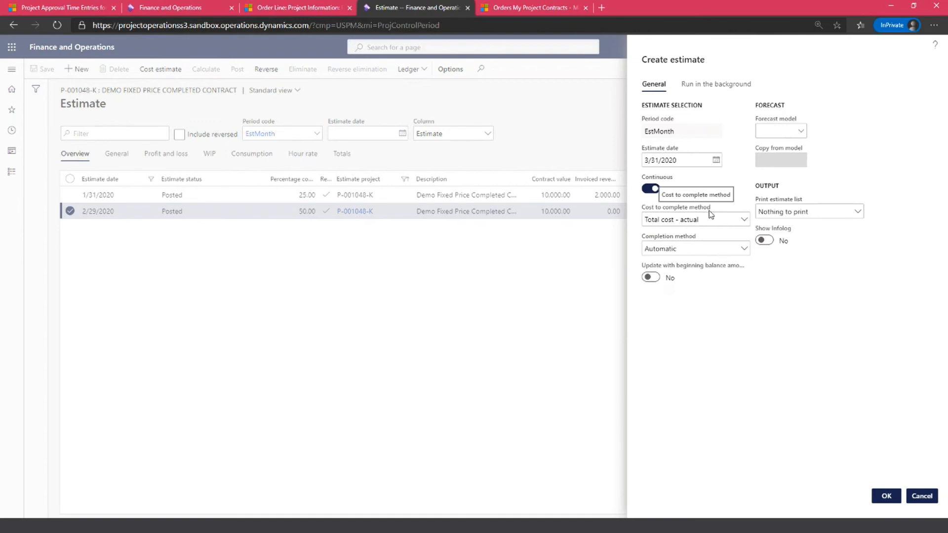
pyautogui.click(696, 219)
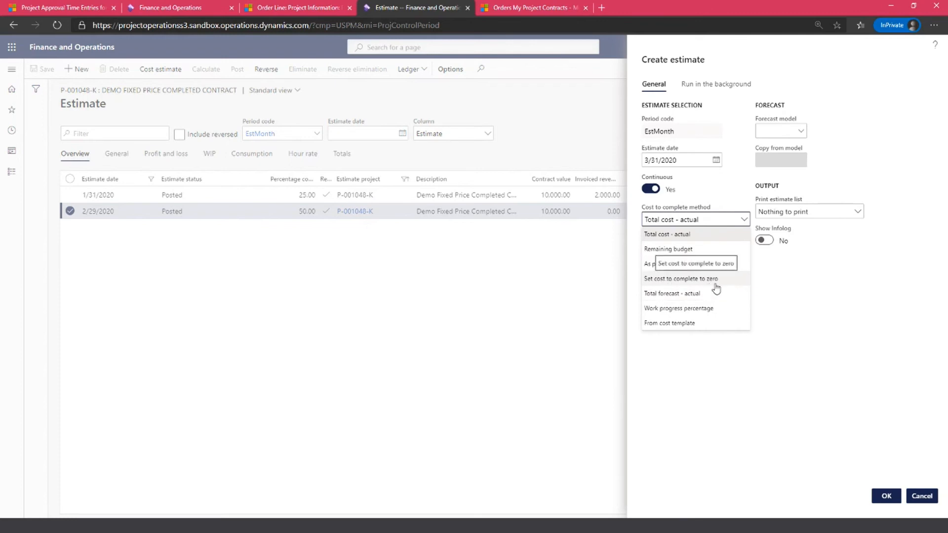
pyautogui.click(687, 279)
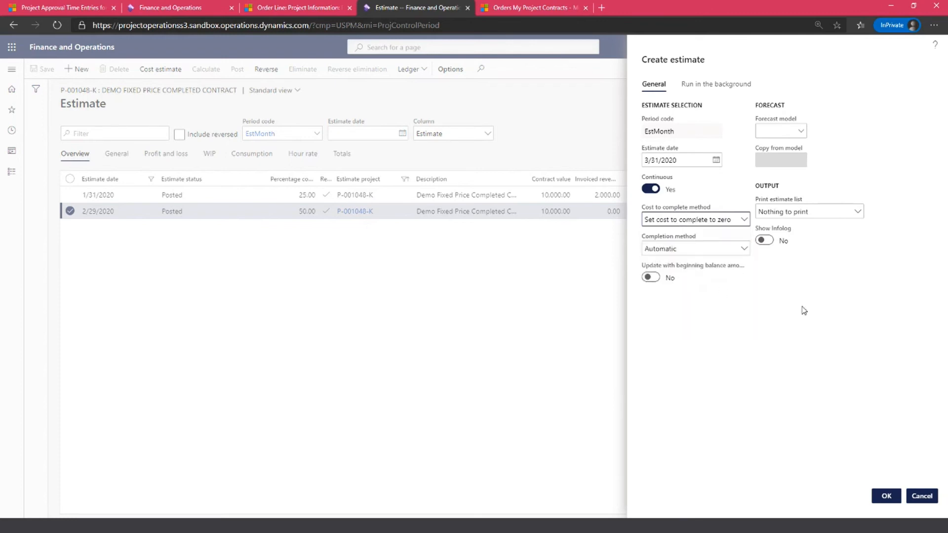
pyautogui.click(886, 499)
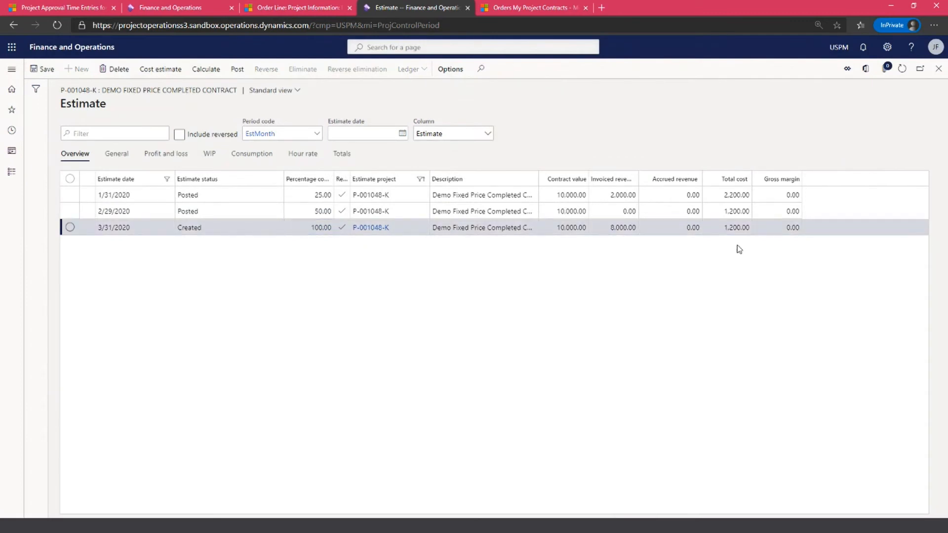
# Check the contract value and invoiced revenue for the 3/31/2020 estimate, and post the estimate.
pyautogui.click(571, 229)
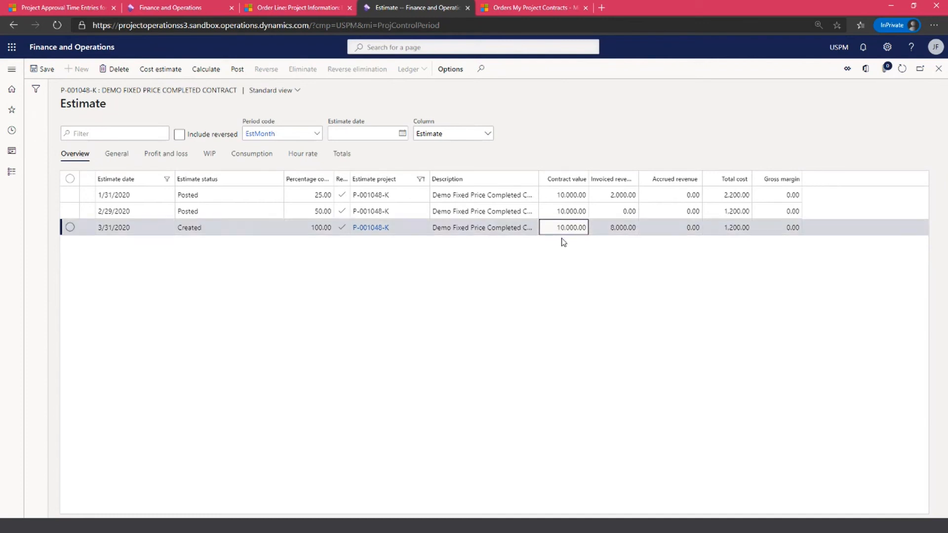
pyautogui.moveTo(554, 233); pyautogui.dragTo(622, 231)
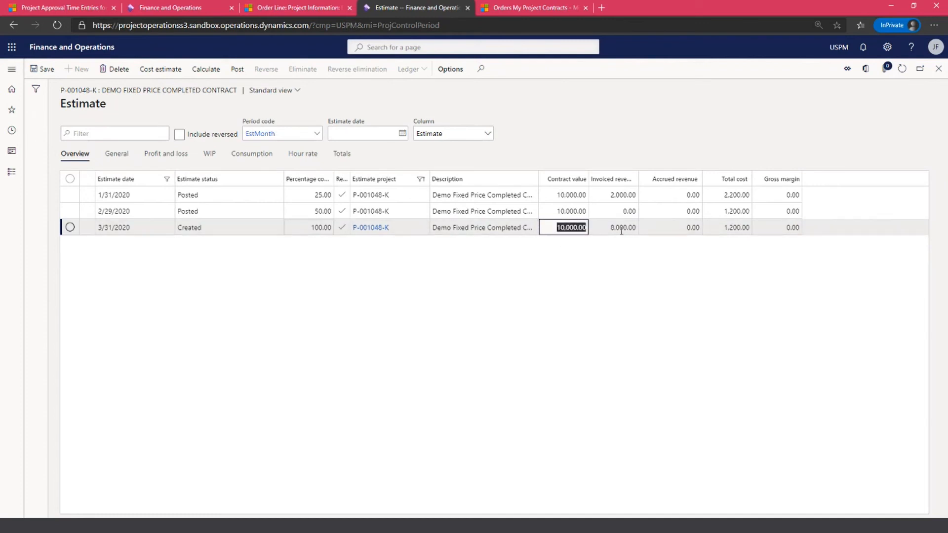
pyautogui.click(622, 194)
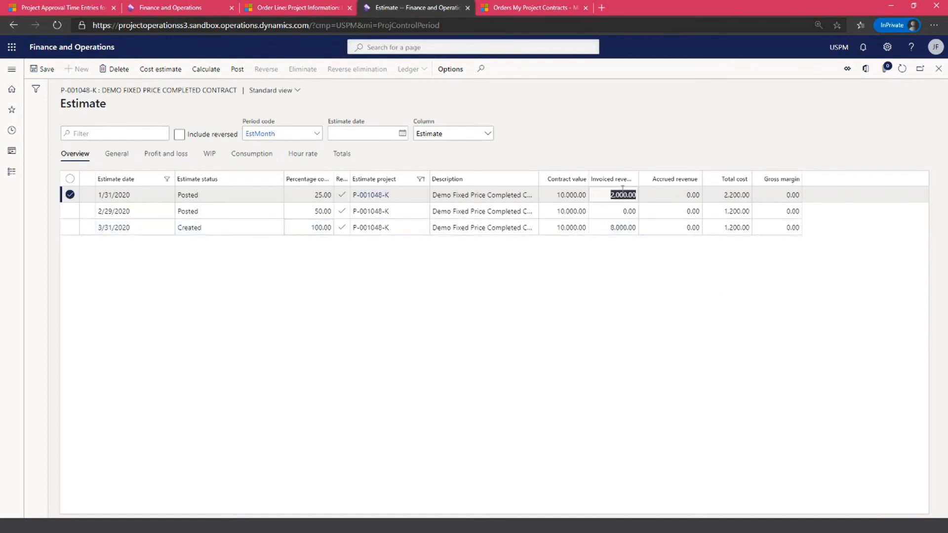
pyautogui.click(610, 227)
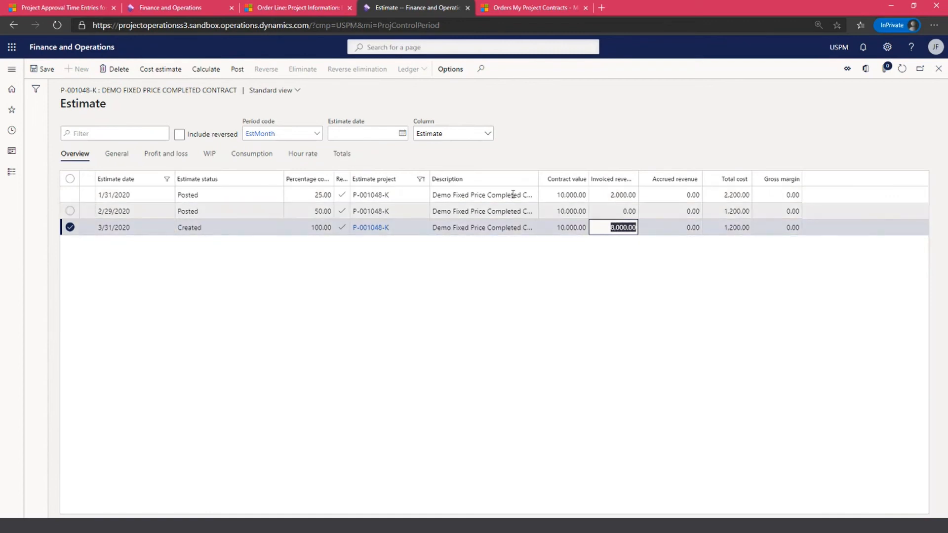
pyautogui.click(227, 70)
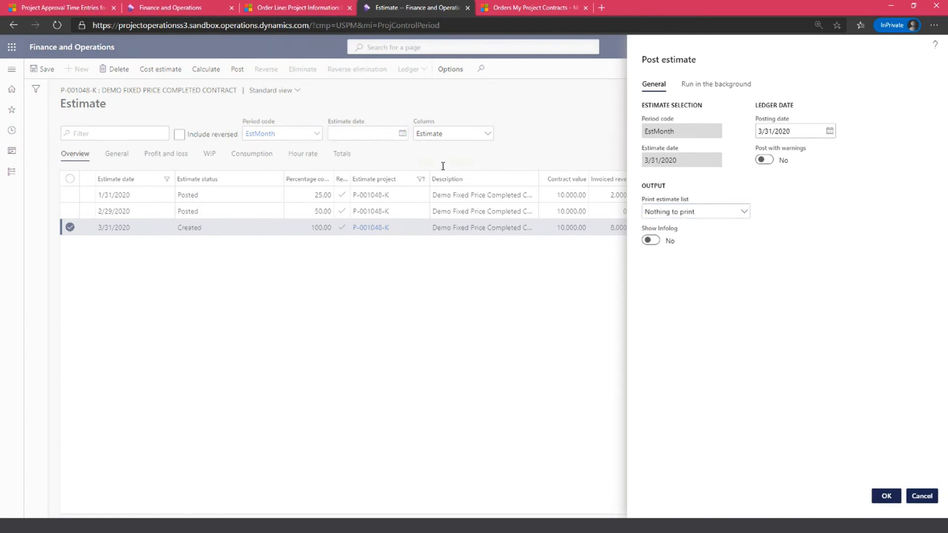
pyautogui.press('Return')
pyautogui.click(235, 230)
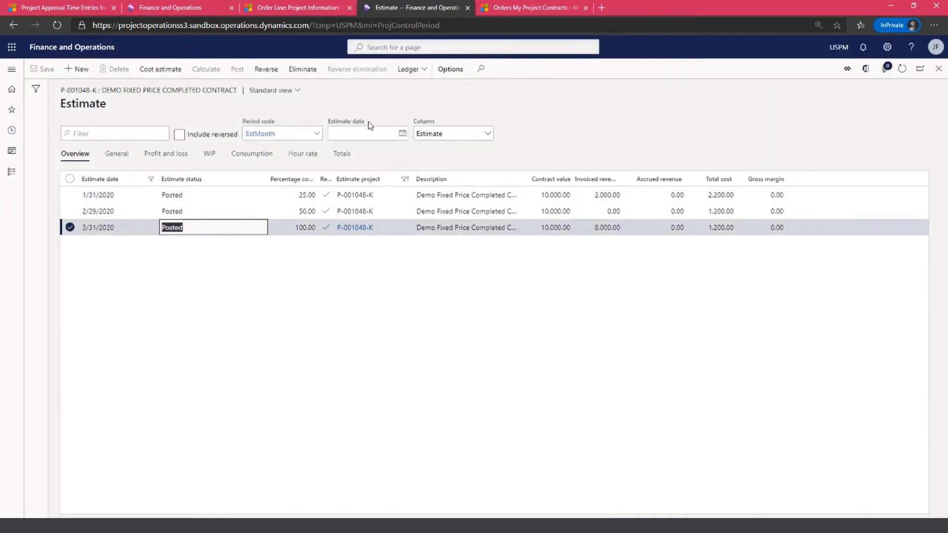
# Review the posted ledger voucher transactions of the 3/31/2020 estimate, and return to the estimate list.
pyautogui.click(422, 70)
pyautogui.click(419, 86)
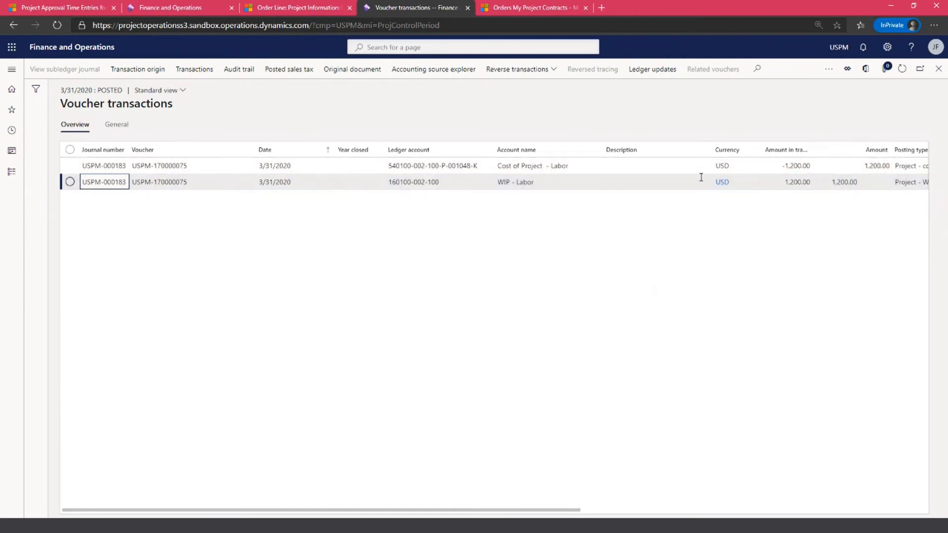
pyautogui.click(938, 69)
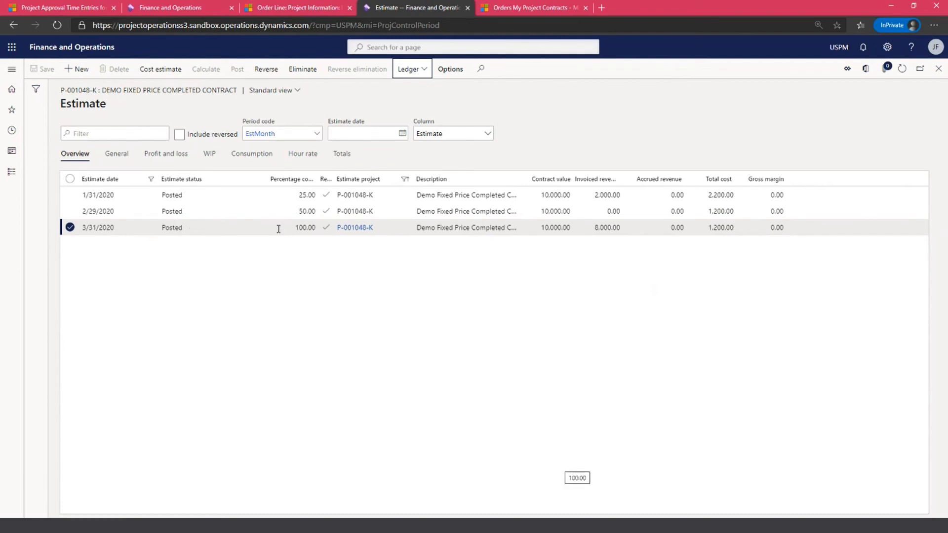
# Eliminate the 3/31/2020 estimate with posting date 3/31/2020, and open the elimination's posted voucher transactions.
pyautogui.click(306, 70)
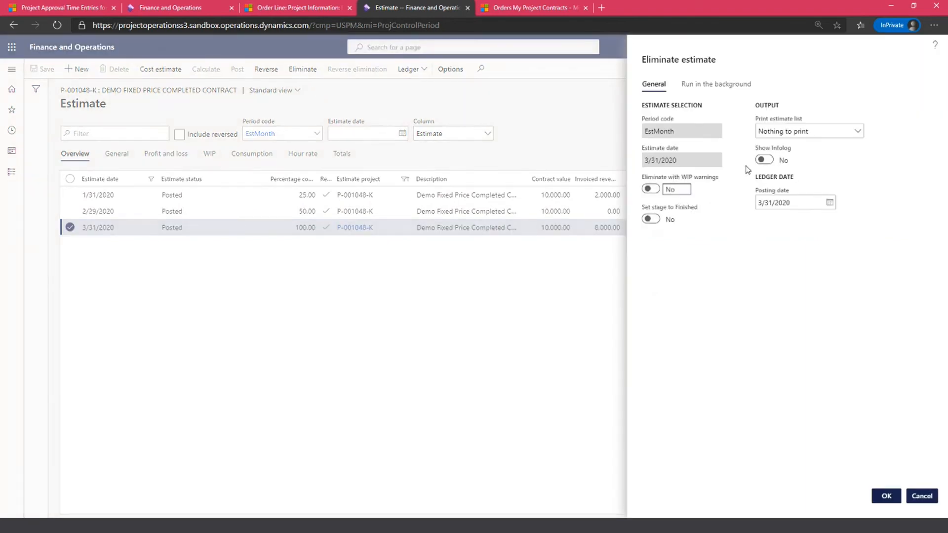
pyautogui.click(885, 501)
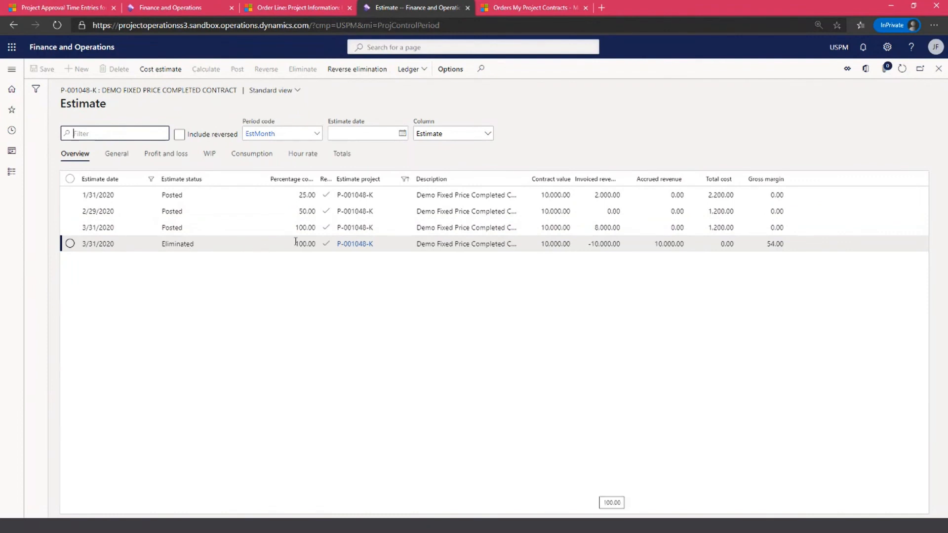
pyautogui.click(409, 69)
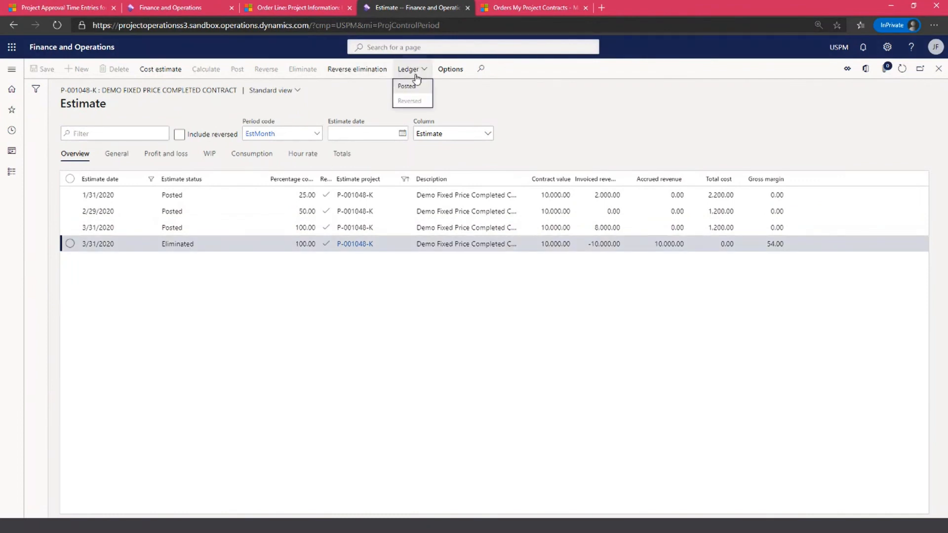
pyautogui.click(406, 87)
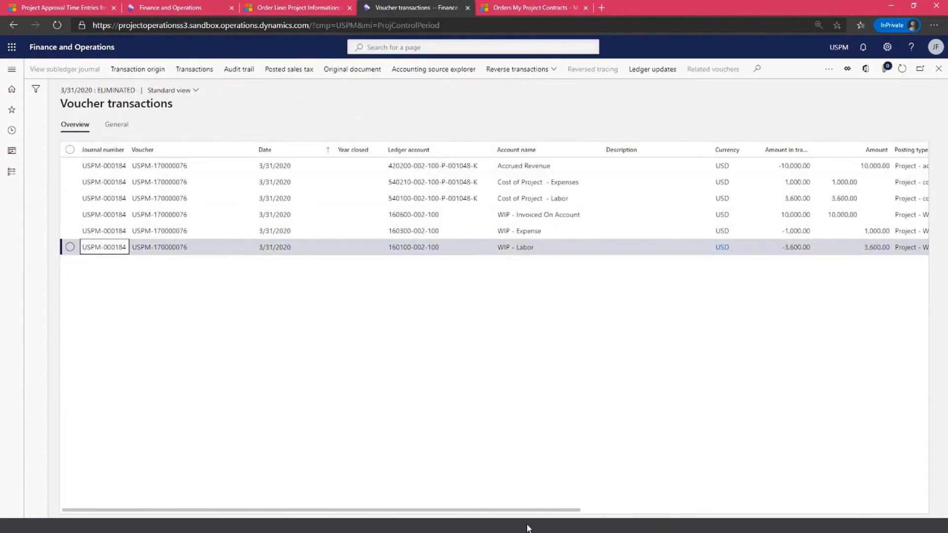
# Compare the WIP expense and WIP labor amounts with the project cost amounts for expenses and labor in the elimination voucher.
pyautogui.moveTo(550, 512); pyautogui.dragTo(601, 512)
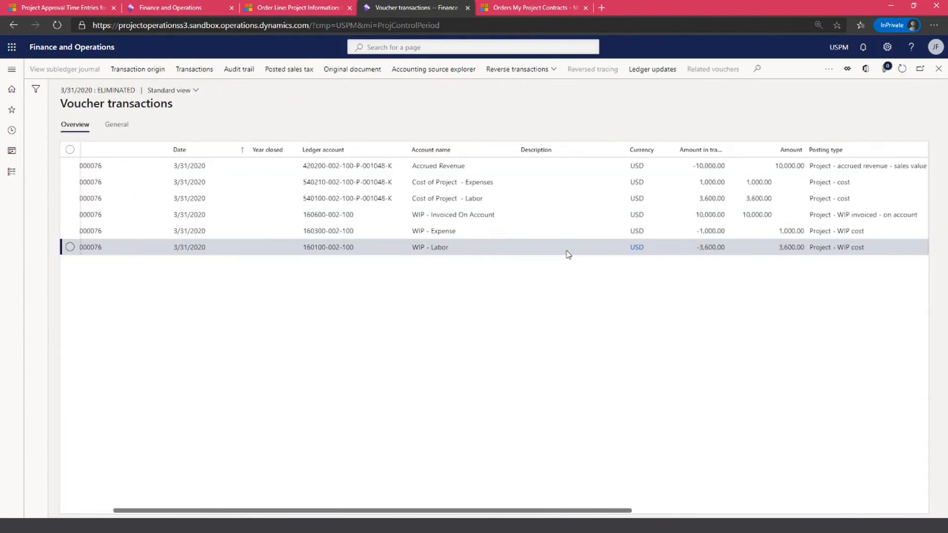
pyautogui.click(456, 232)
pyautogui.press('Down')
pyautogui.click(457, 231)
pyautogui.click(455, 244)
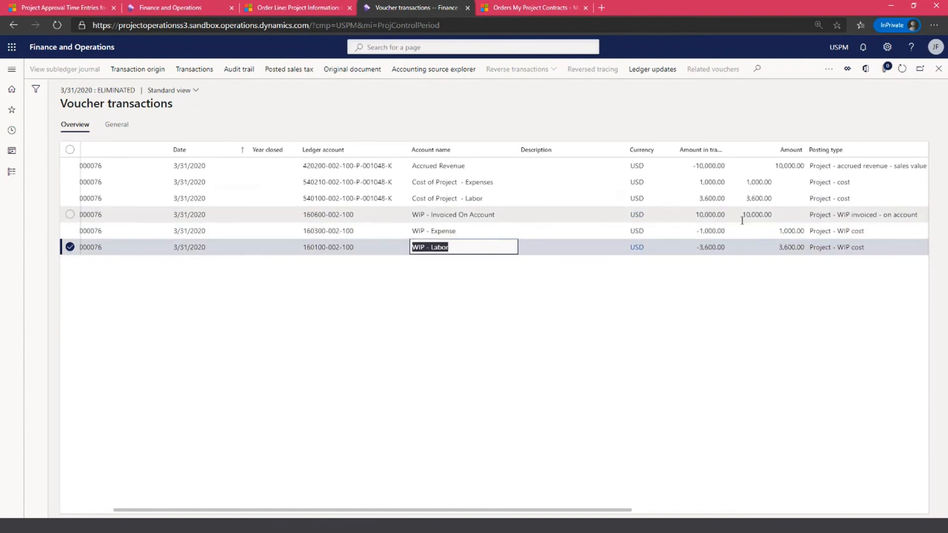
pyautogui.click(714, 232)
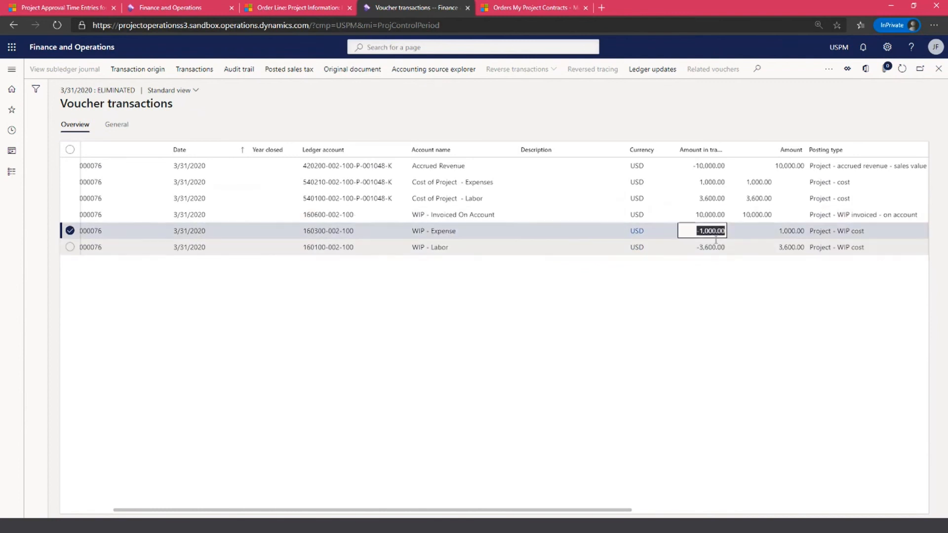
pyautogui.click(711, 249)
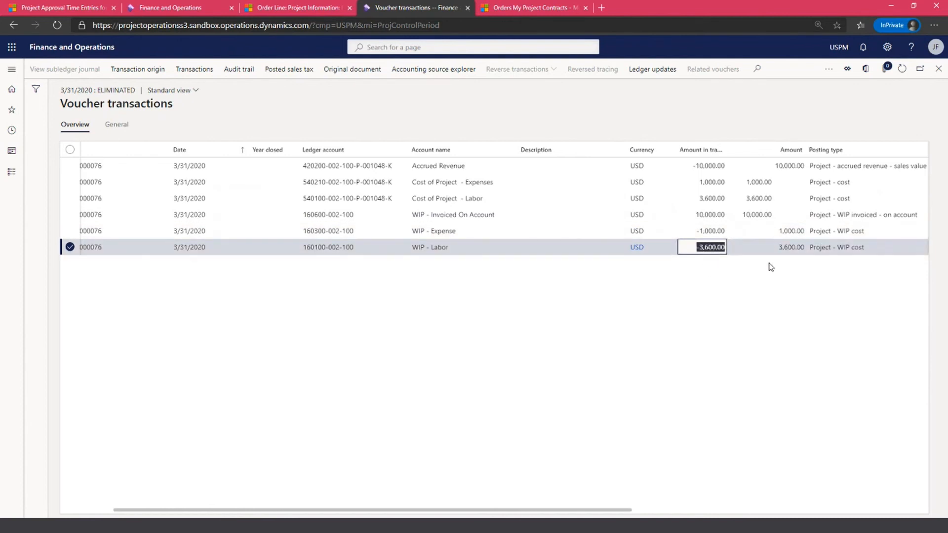
pyautogui.click(720, 232)
pyautogui.click(713, 247)
pyautogui.click(715, 231)
pyautogui.click(720, 181)
pyautogui.click(714, 198)
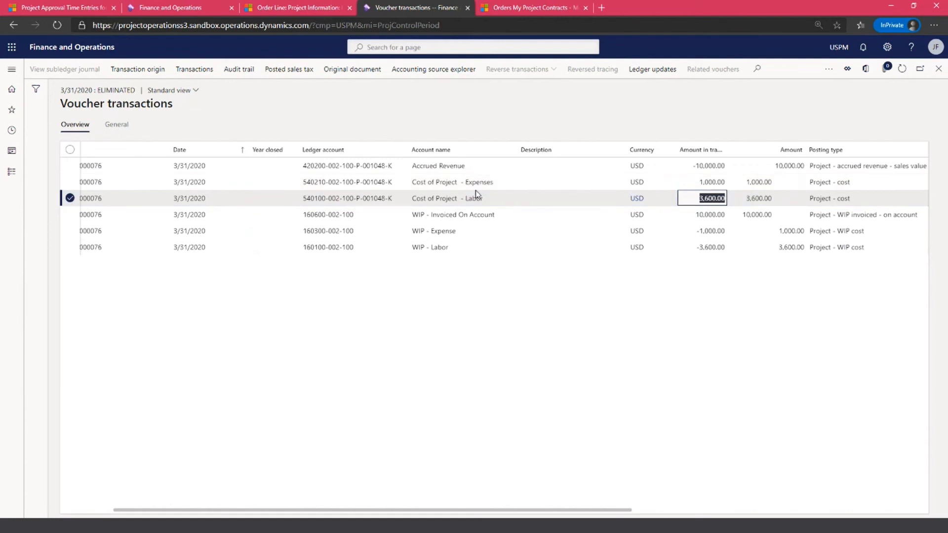
# Examine the WIP - Invoiced On Account and Accrued Revenue lines of the elimination voucher, and close the voucher.
pyautogui.click(451, 214)
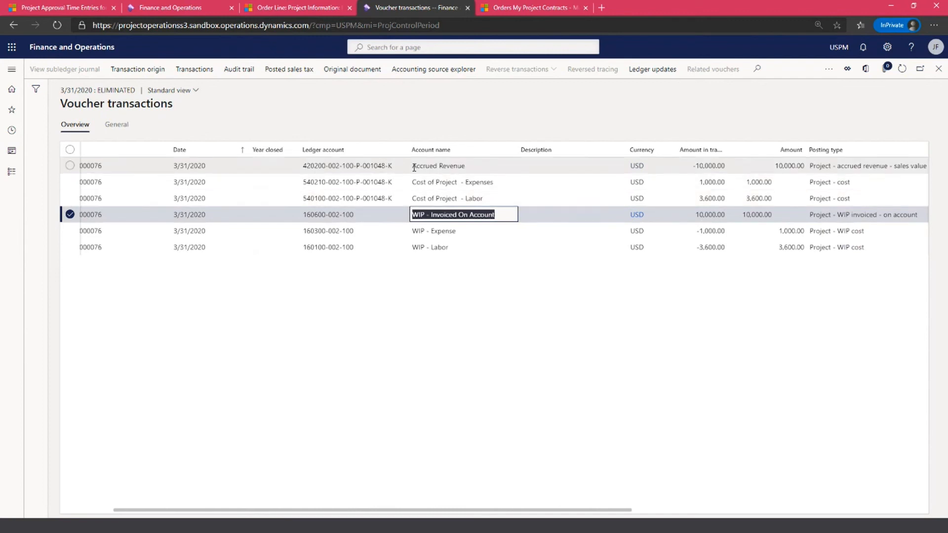
pyautogui.click(477, 167)
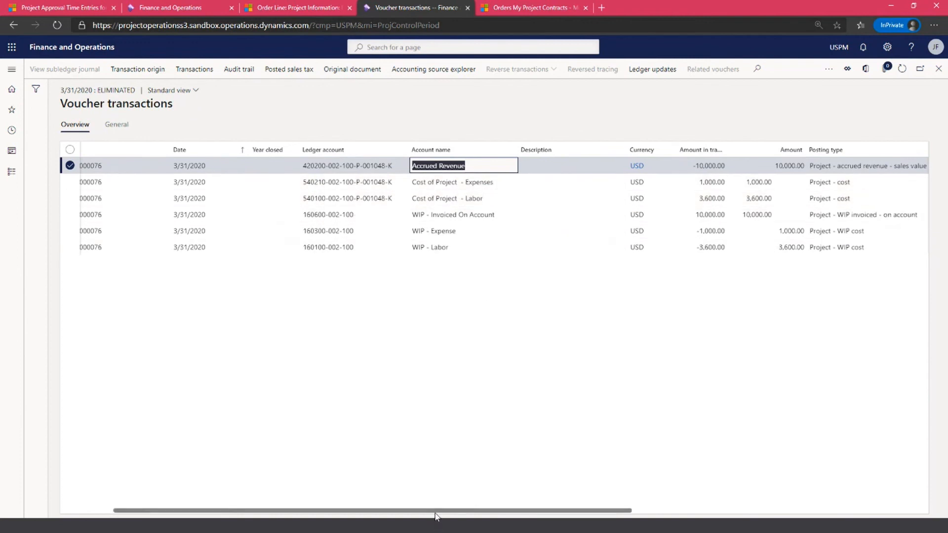
pyautogui.moveTo(435, 515); pyautogui.dragTo(328, 519)
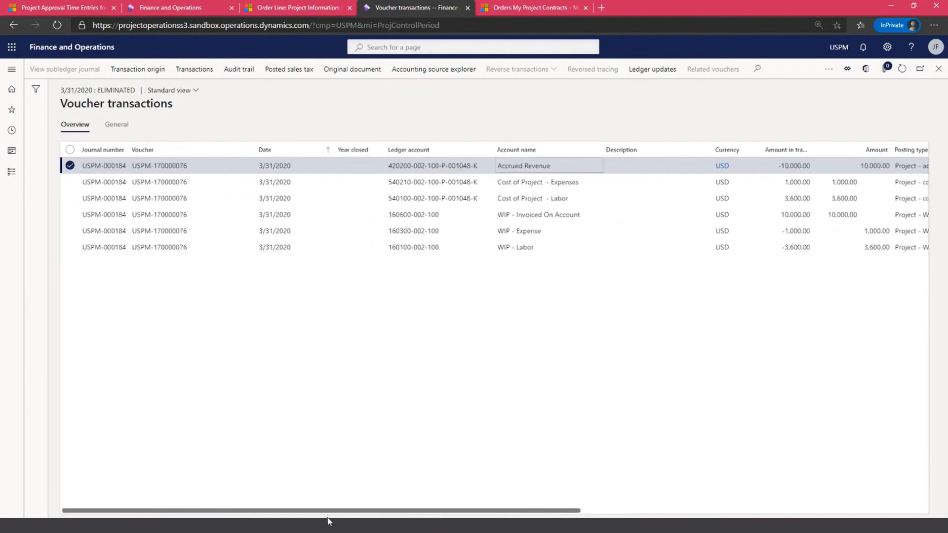
pyautogui.click(938, 68)
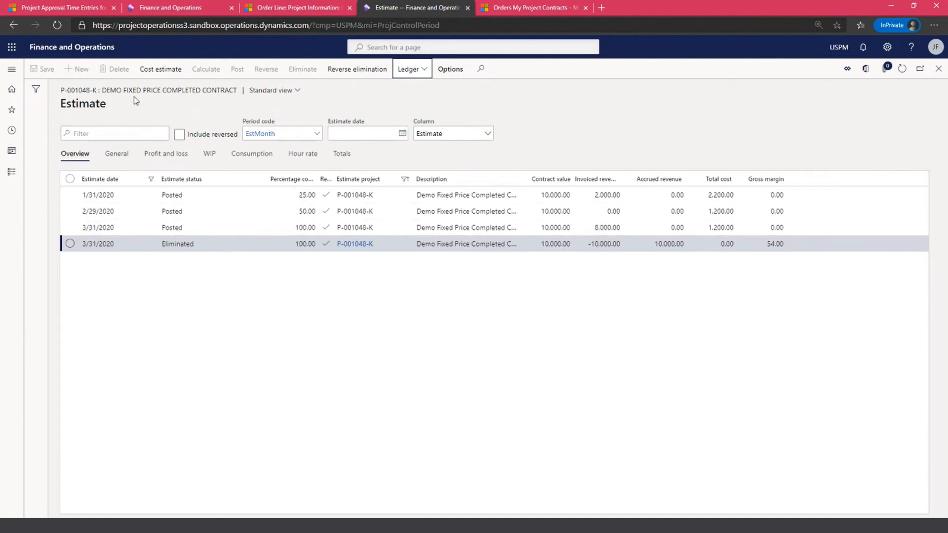
# Return to the fixed-price revenue estimate projects and open the estimates of Demo Fixed Price Completed Percentage 2.
pyautogui.click(939, 70)
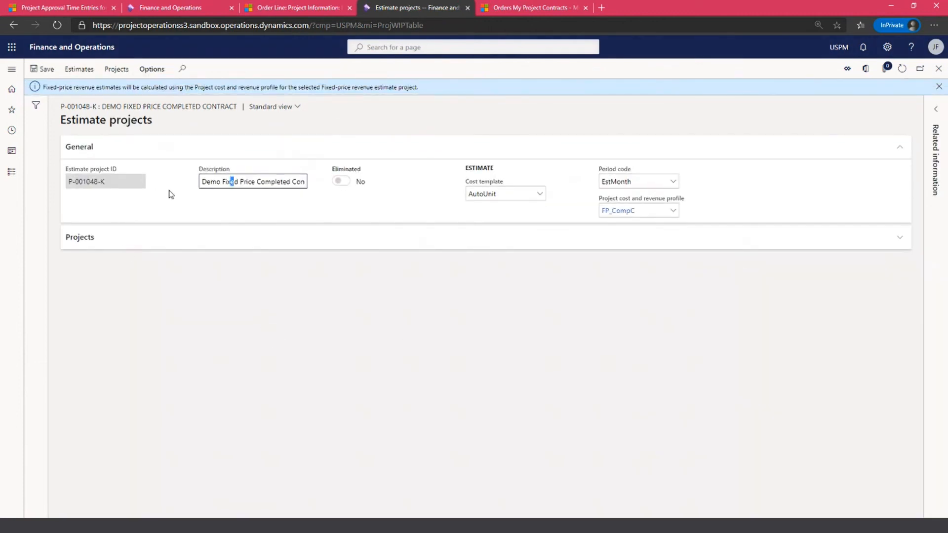
pyautogui.click(936, 69)
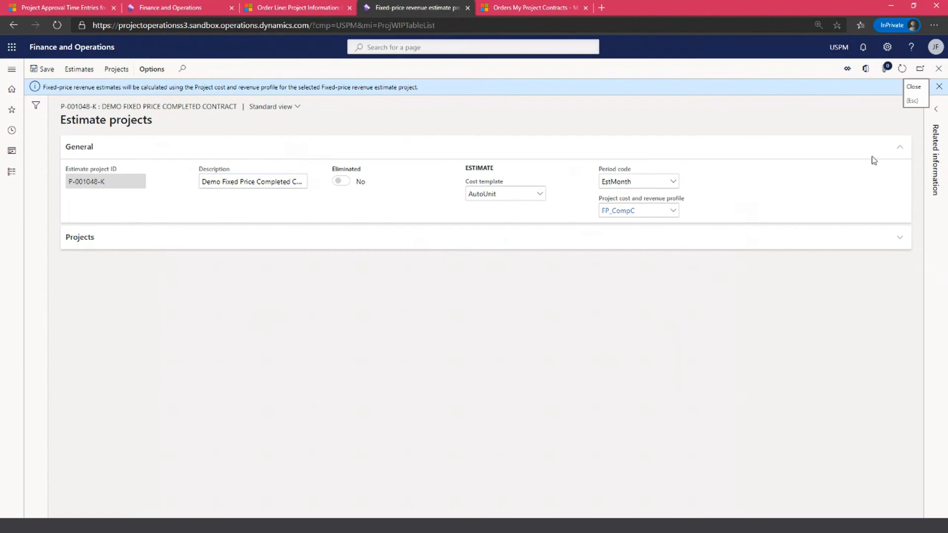
pyautogui.click(222, 467)
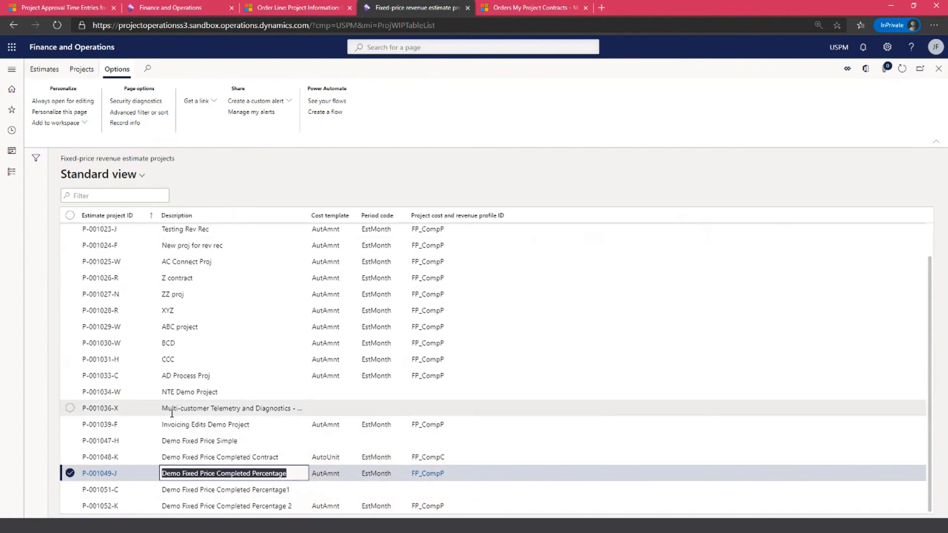
pyautogui.click(330, 508)
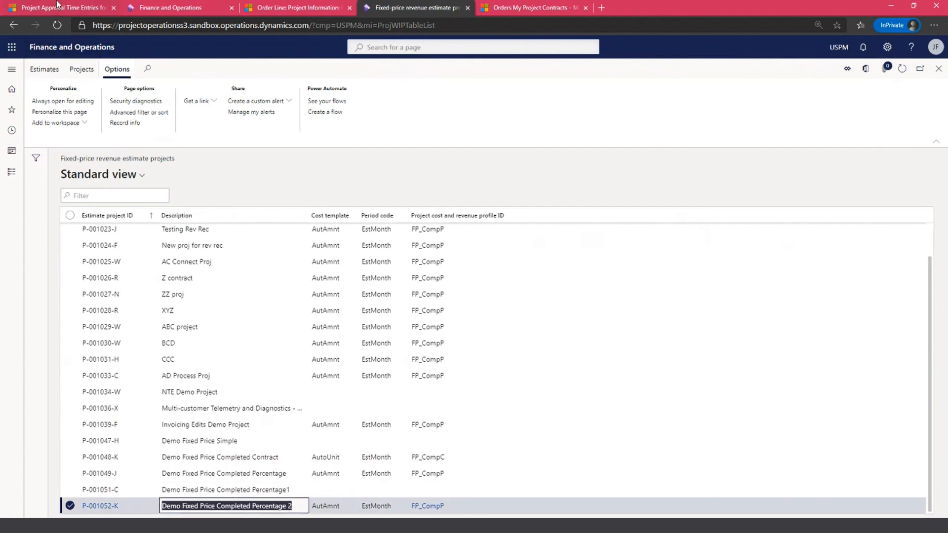
pyautogui.click(43, 72)
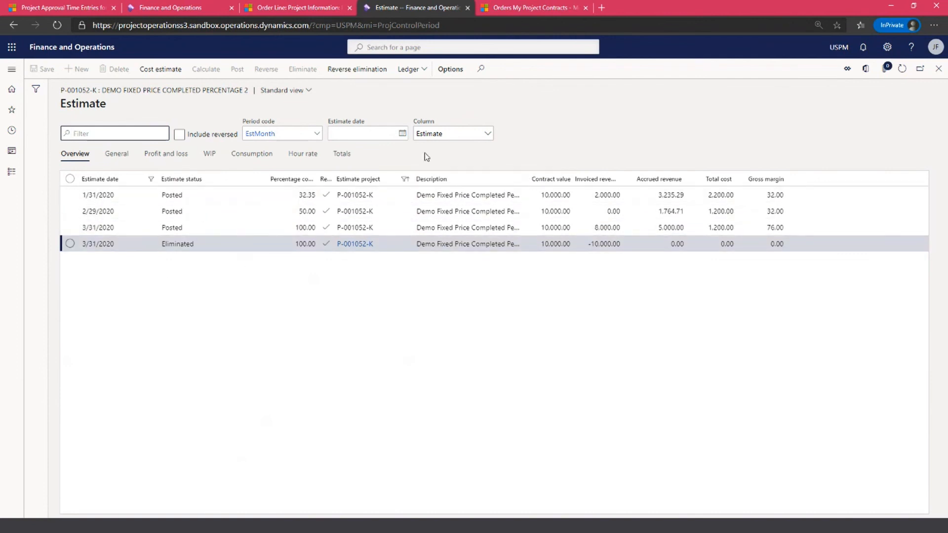
# Review the percentage complete of the project's posted and eliminated estimates, and the accrued revenue of the 1/31/2020 estimate.
pyautogui.click(187, 202)
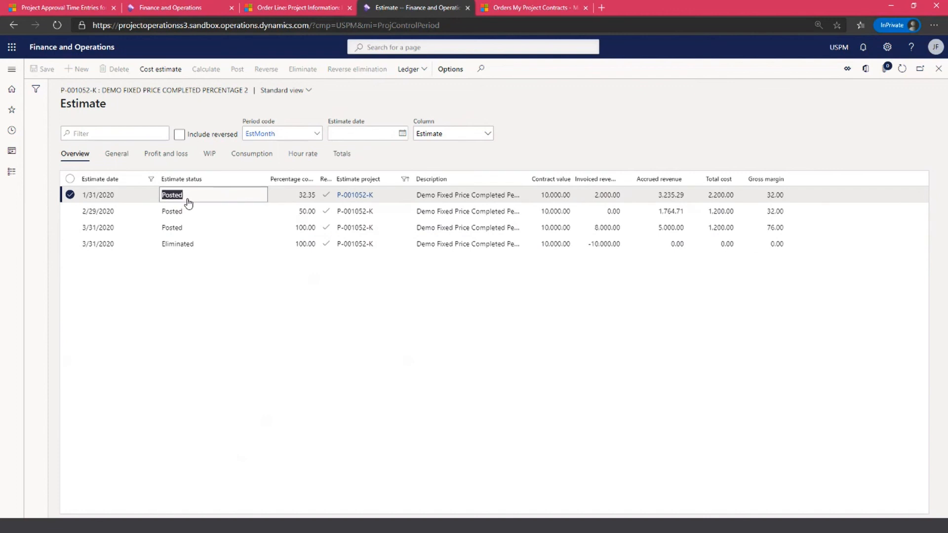
pyautogui.click(300, 209)
pyautogui.click(300, 228)
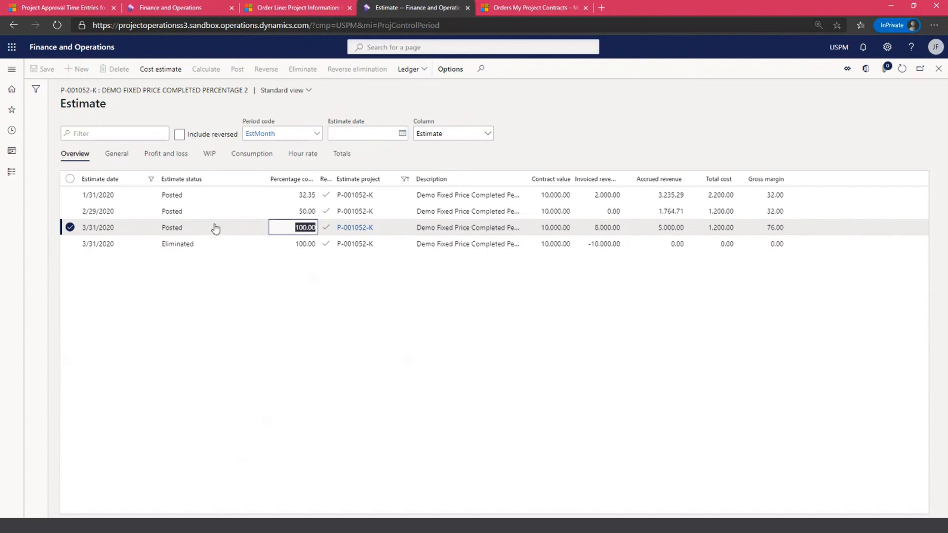
pyautogui.click(310, 243)
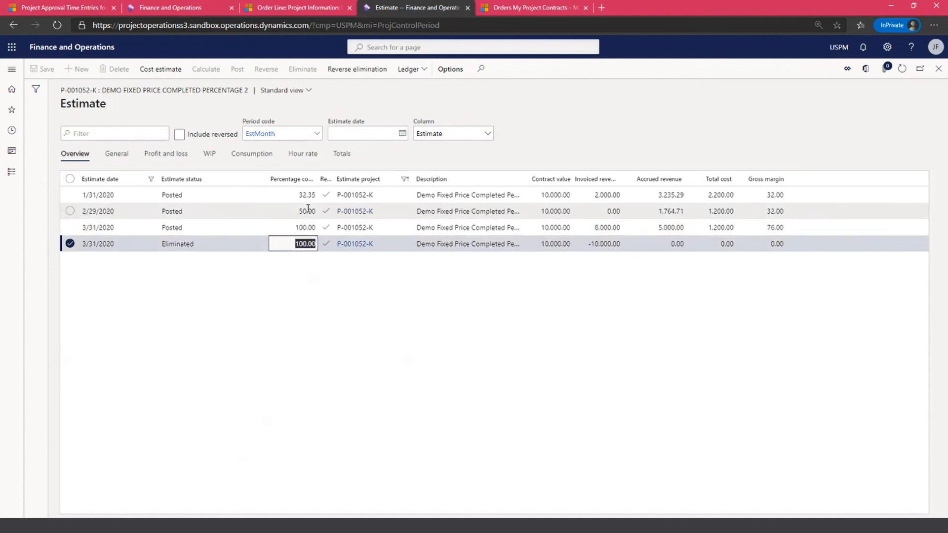
pyautogui.click(291, 196)
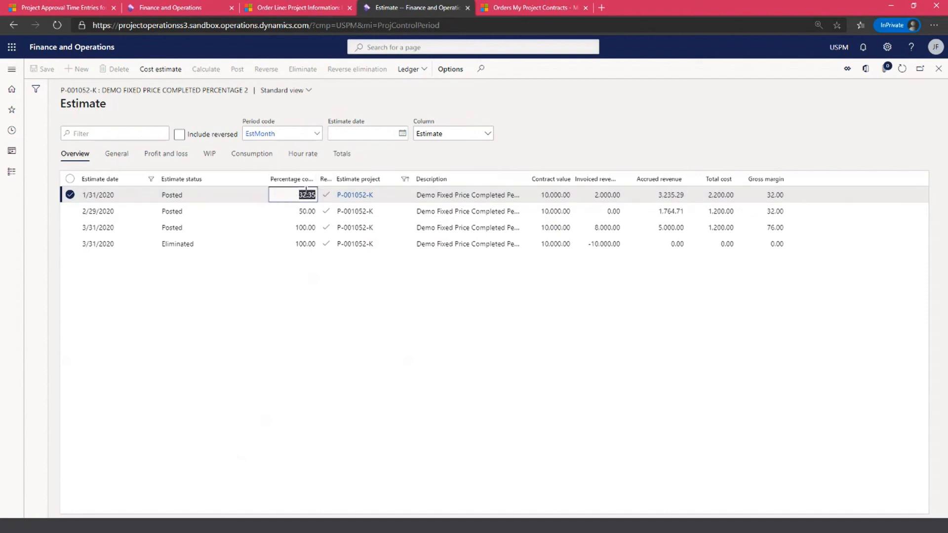
pyautogui.click(657, 195)
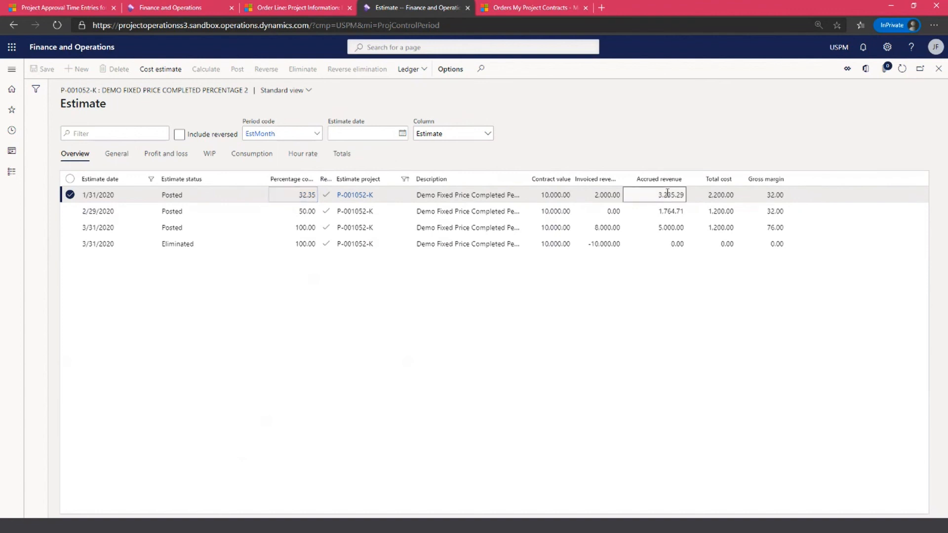
# Open the 1/31/2020 estimate's posted voucher transactions and examine the Accrued Revenue line's posting type and amount.
pyautogui.click(410, 69)
pyautogui.click(408, 87)
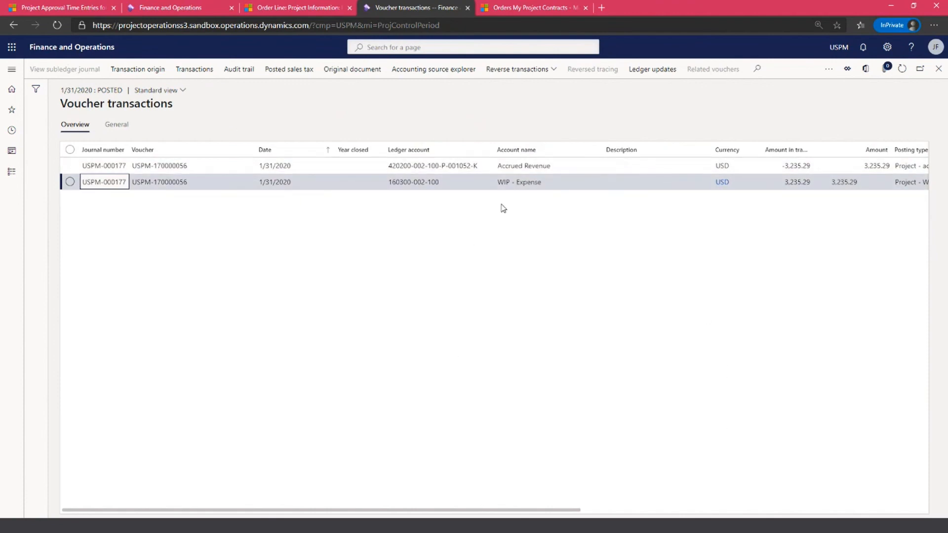
pyautogui.click(544, 166)
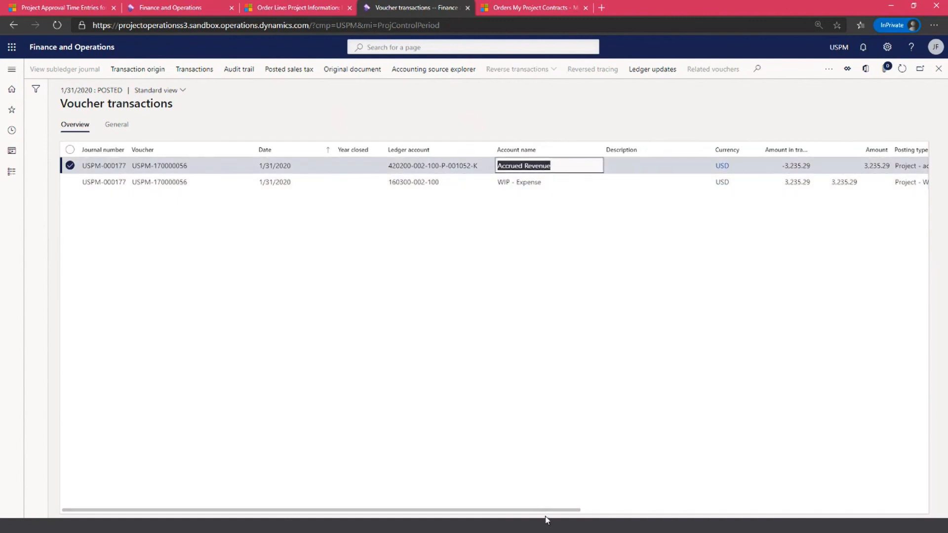
pyautogui.moveTo(545, 509); pyautogui.dragTo(714, 512)
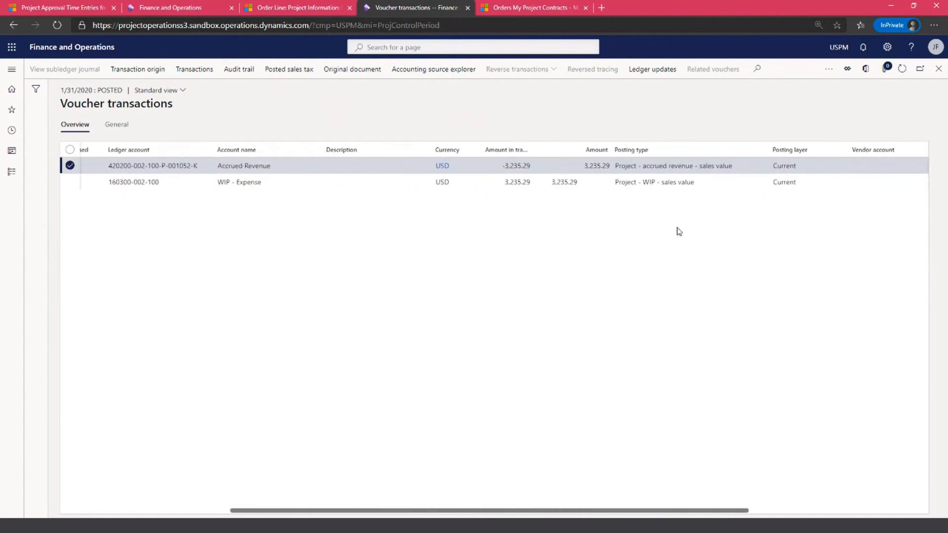
pyautogui.click(592, 166)
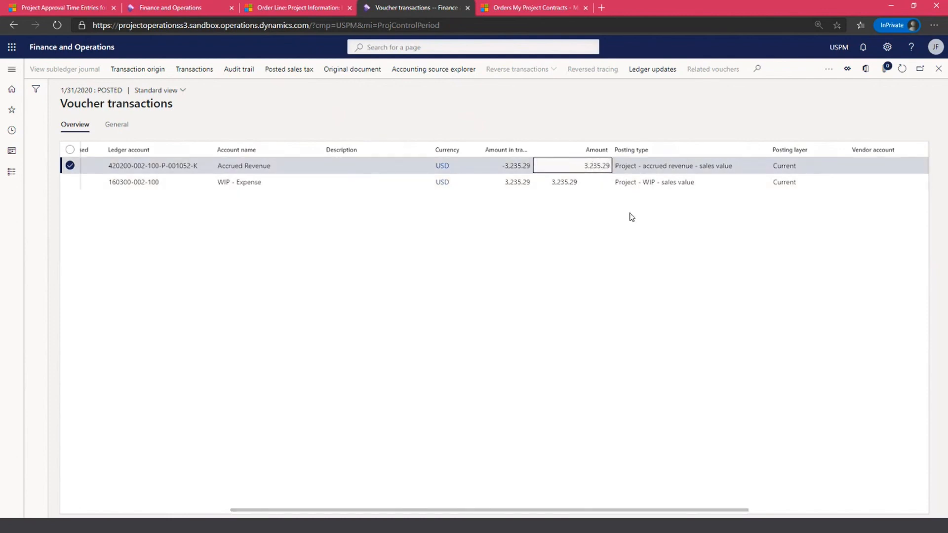
# Examine the amount of the WIP - Expense line in the 1/31/2020 voucher, and close the voucher.
pyautogui.click(602, 185)
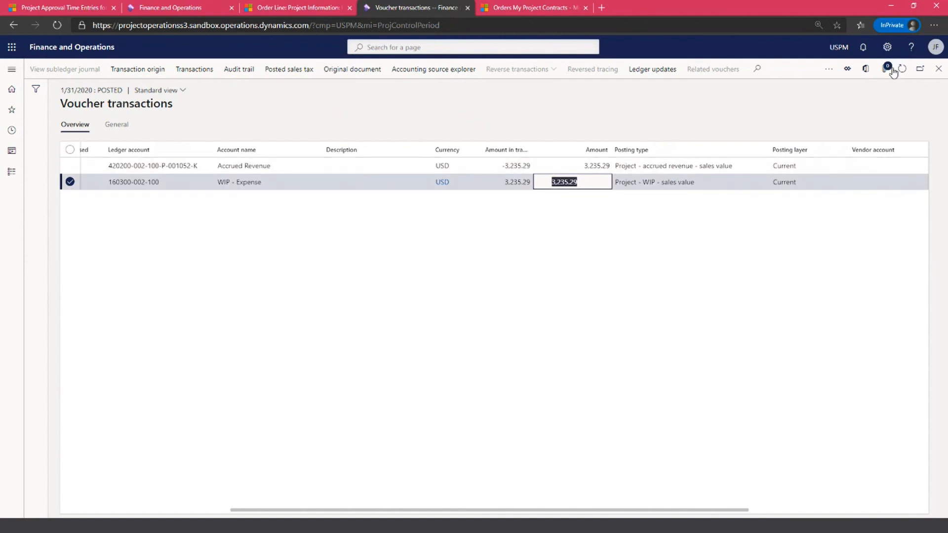
pyautogui.click(934, 75)
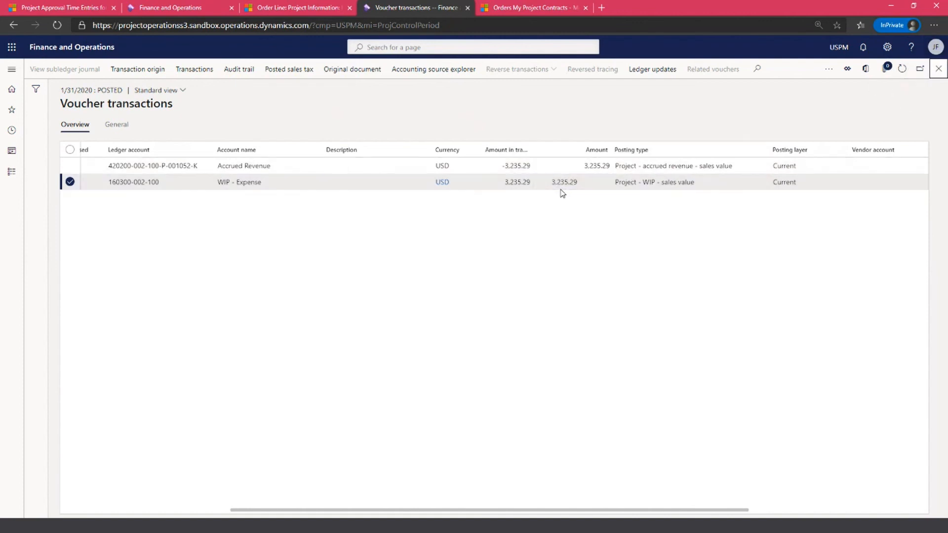
pyautogui.click(938, 69)
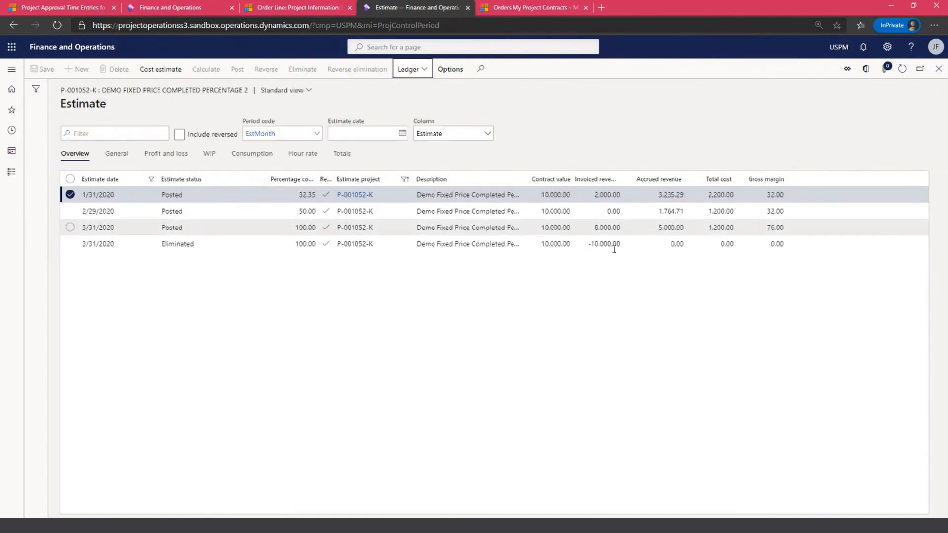
# Compare the accrued revenue of the project's posted 1/31/2020, 2/29/2020 and 3/31/2020 estimates.
pyautogui.click(653, 213)
pyautogui.press('Down')
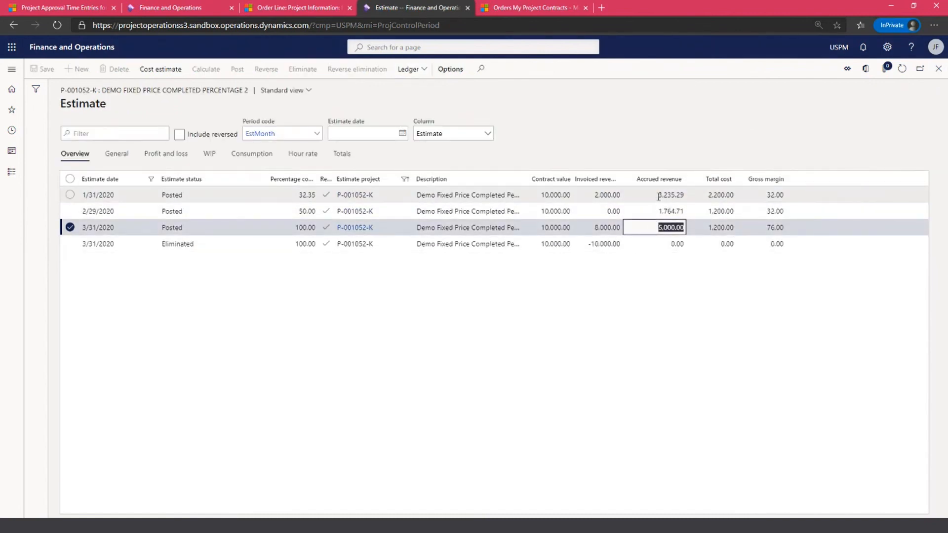
pyautogui.click(659, 197)
pyautogui.press('Down')
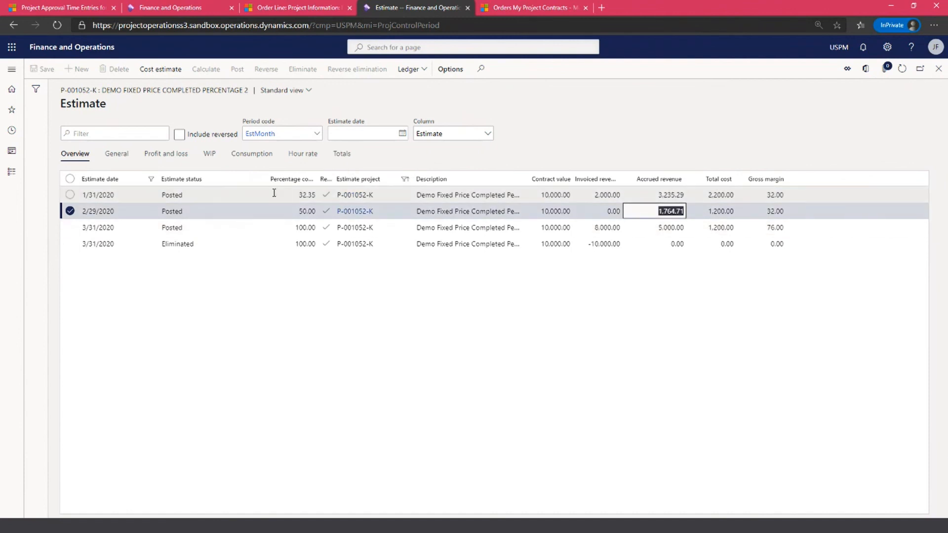
pyautogui.click(207, 195)
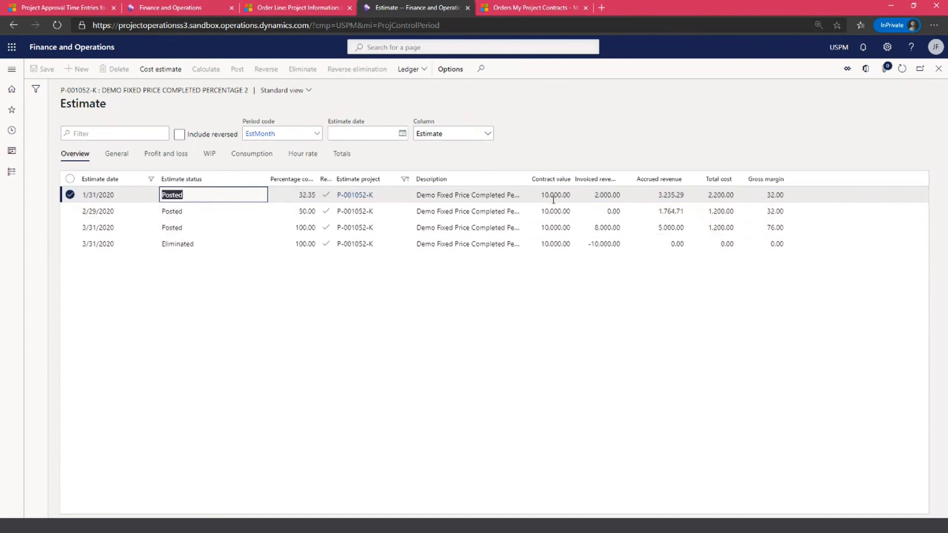
# Examine the posting types and amounts of the two WIP lines in the eliminated 3/31/2020 estimate's voucher transactions, and close the voucher.
pyautogui.click(681, 244)
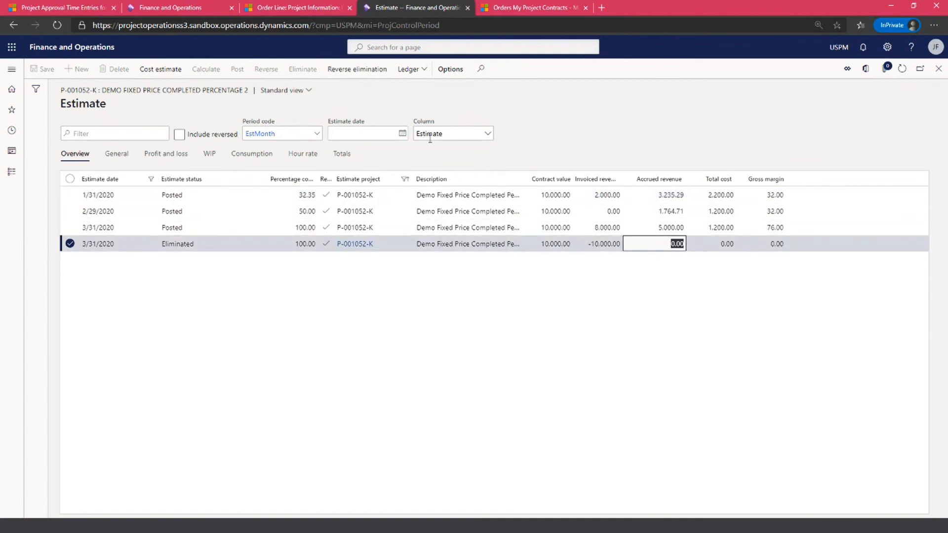
pyautogui.click(413, 70)
pyautogui.click(415, 87)
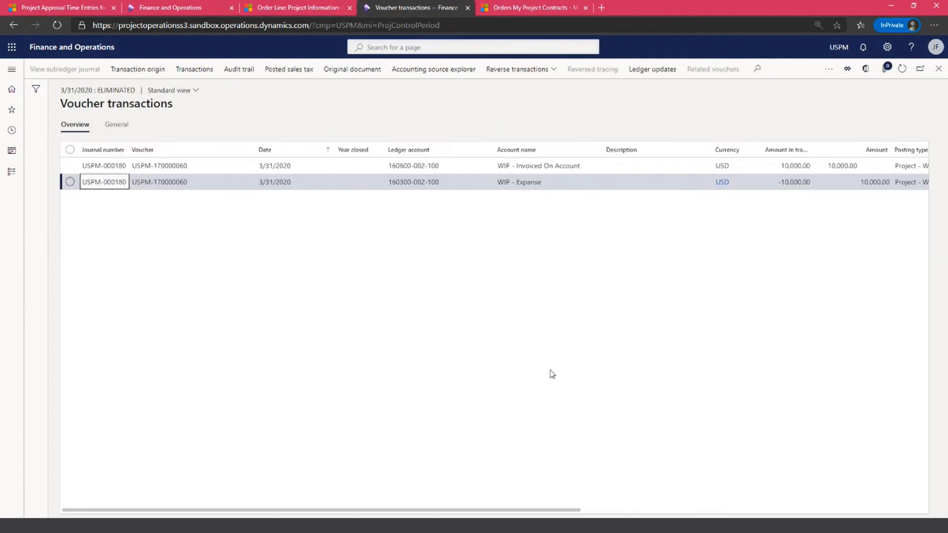
pyautogui.moveTo(523, 510); pyautogui.dragTo(787, 518)
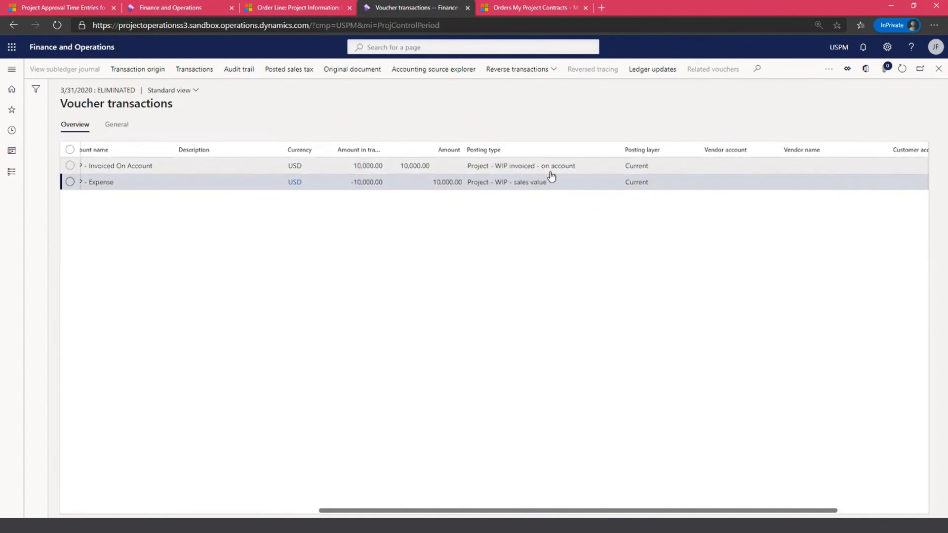
pyautogui.click(500, 168)
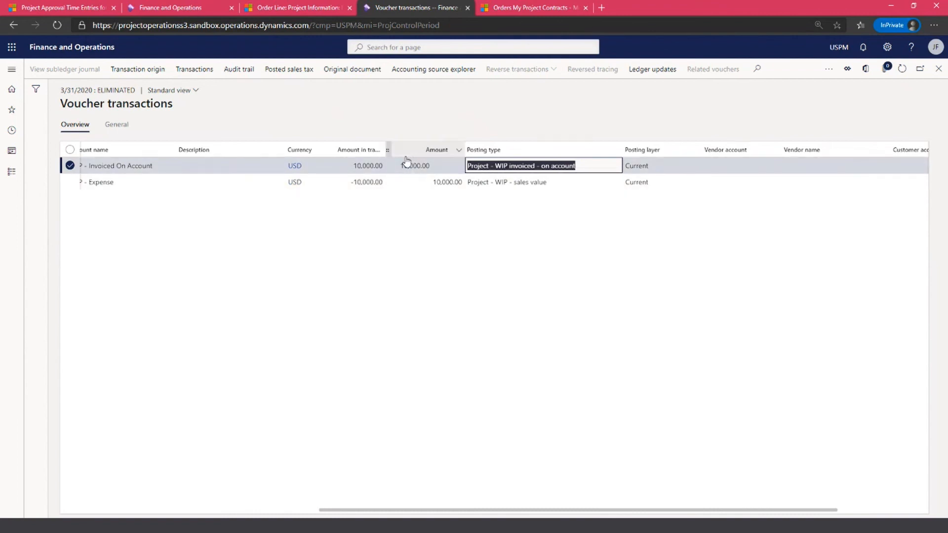
pyautogui.click(459, 183)
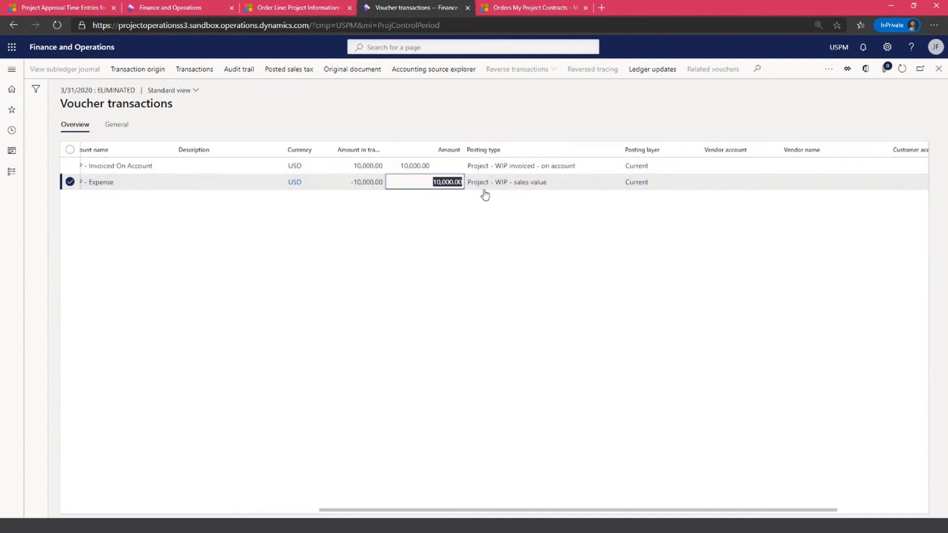
pyautogui.click(939, 68)
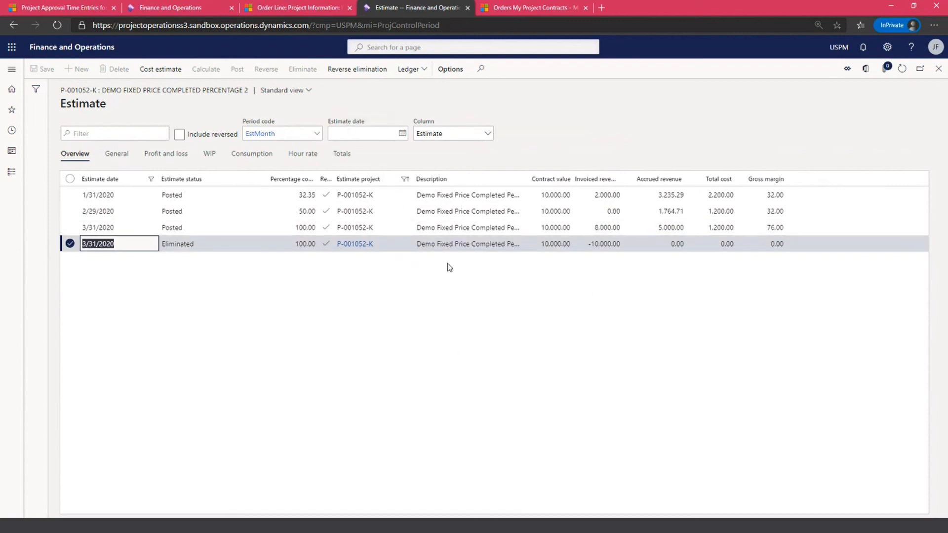
pyautogui.click(480, 244)
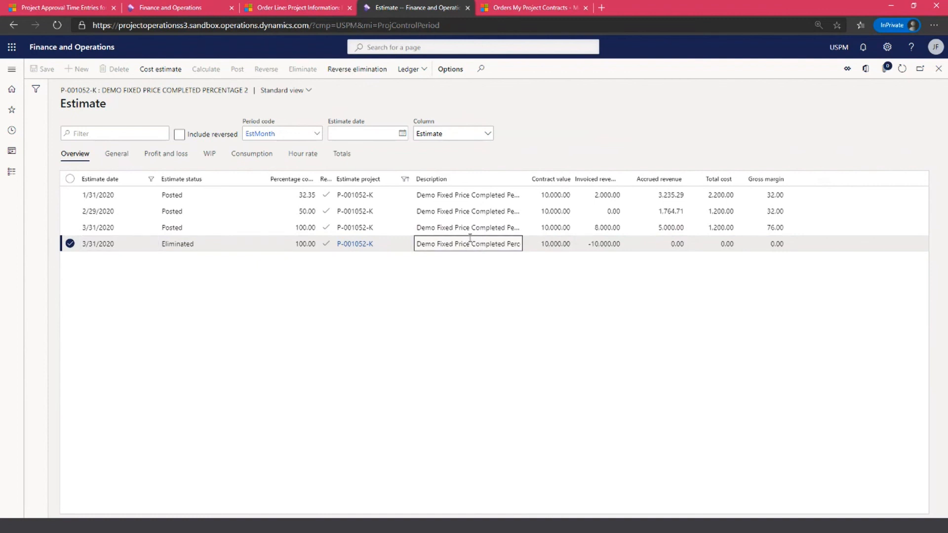
pyautogui.click(460, 269)
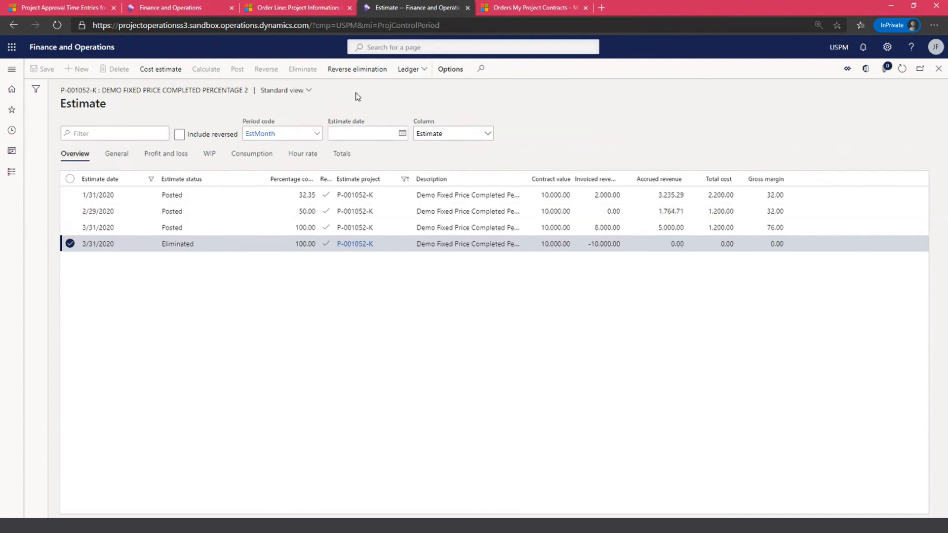
# Switch to Project Operations and open the Demo Fixed Price Completed Percentage 2 project from the active projects in the Projects area.
pyautogui.click(287, 4)
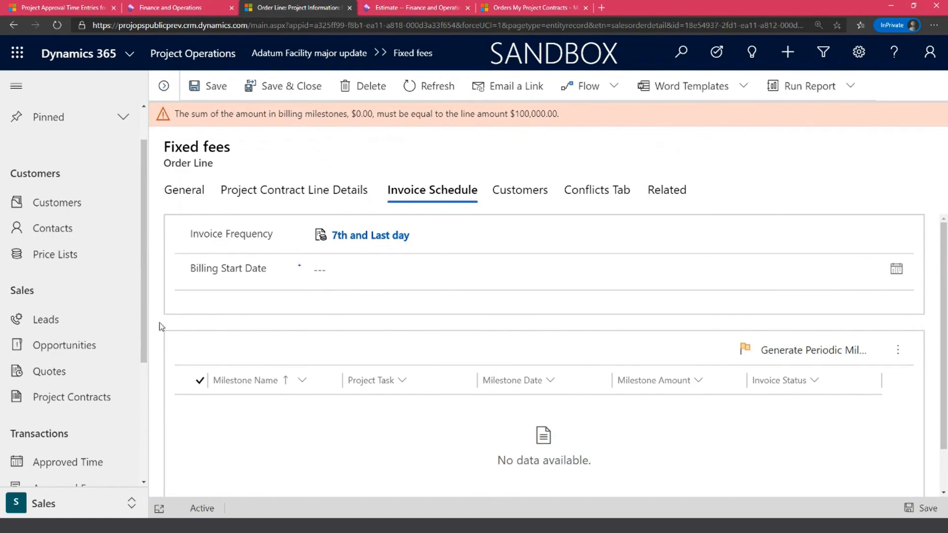
pyautogui.click(54, 514)
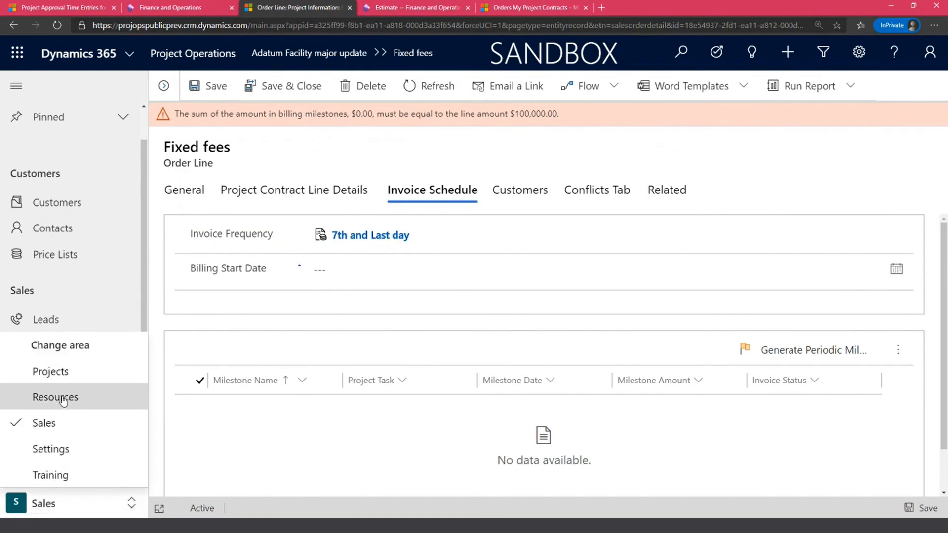
pyautogui.click(60, 371)
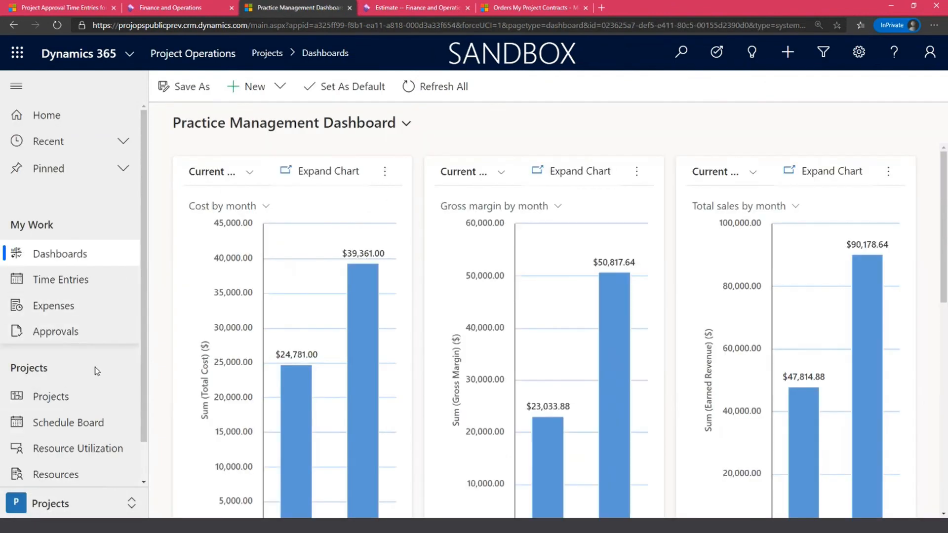
pyautogui.click(73, 396)
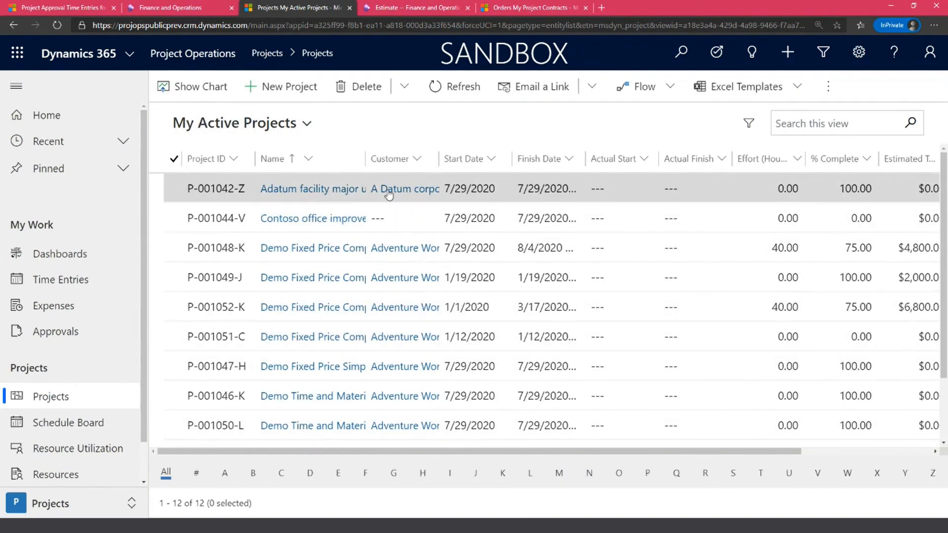
pyautogui.moveTo(364, 158); pyautogui.dragTo(503, 159)
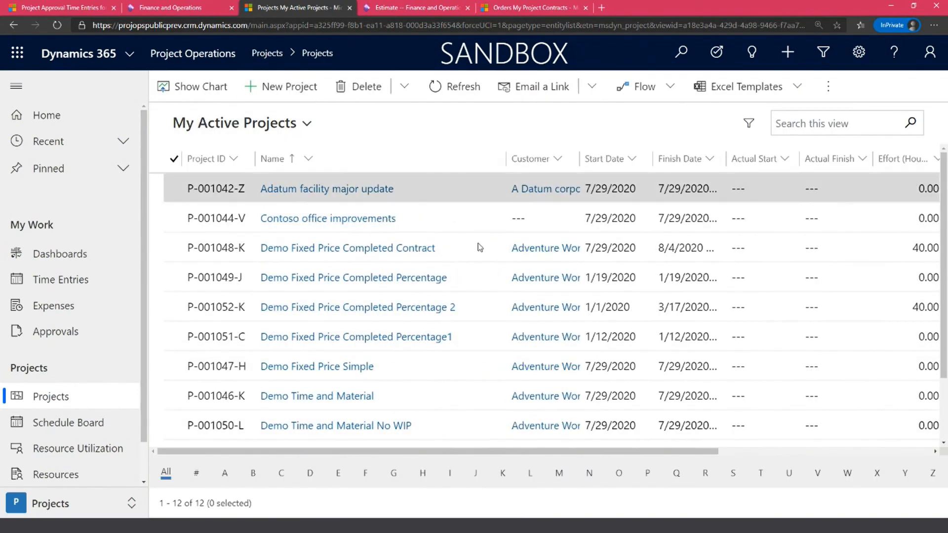
pyautogui.doubleClick(216, 307)
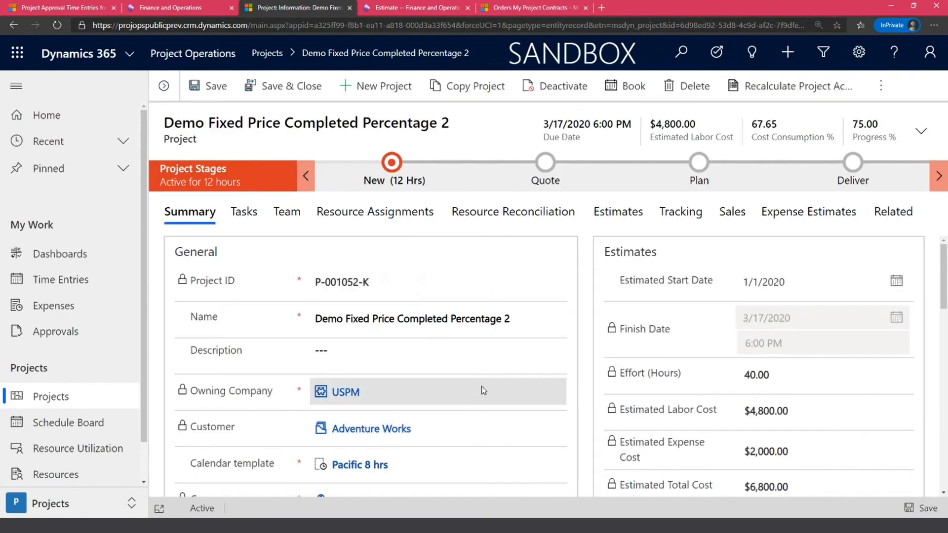
# Review the project's January, February and March installation tasks, and their resource assignments with dates and hours.
pyautogui.click(251, 215)
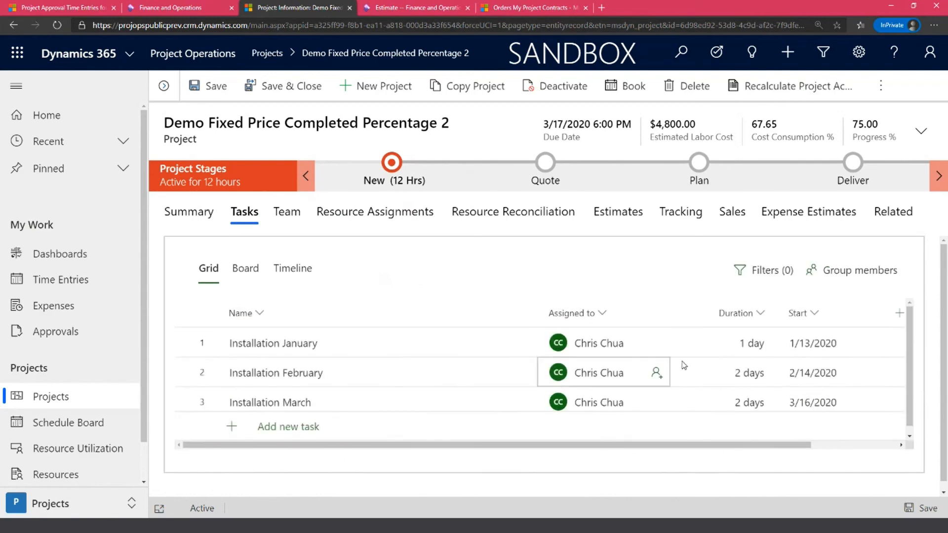
pyautogui.moveTo(689, 445); pyautogui.dragTo(709, 434)
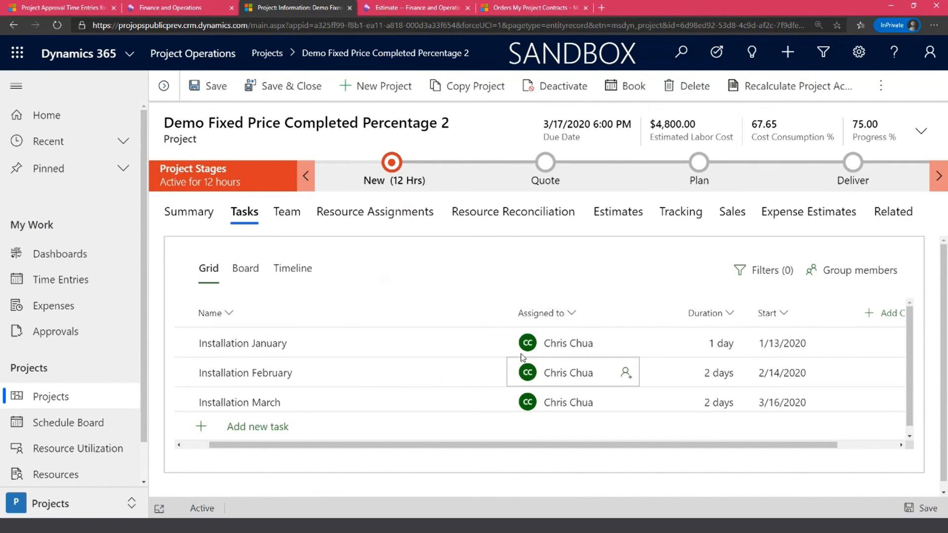
pyautogui.click(359, 213)
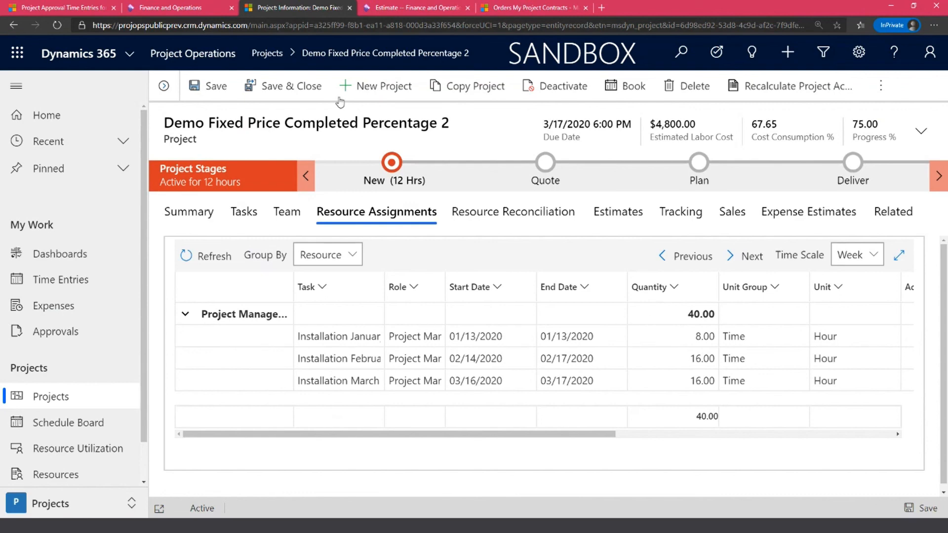
pyautogui.moveTo(441, 4)
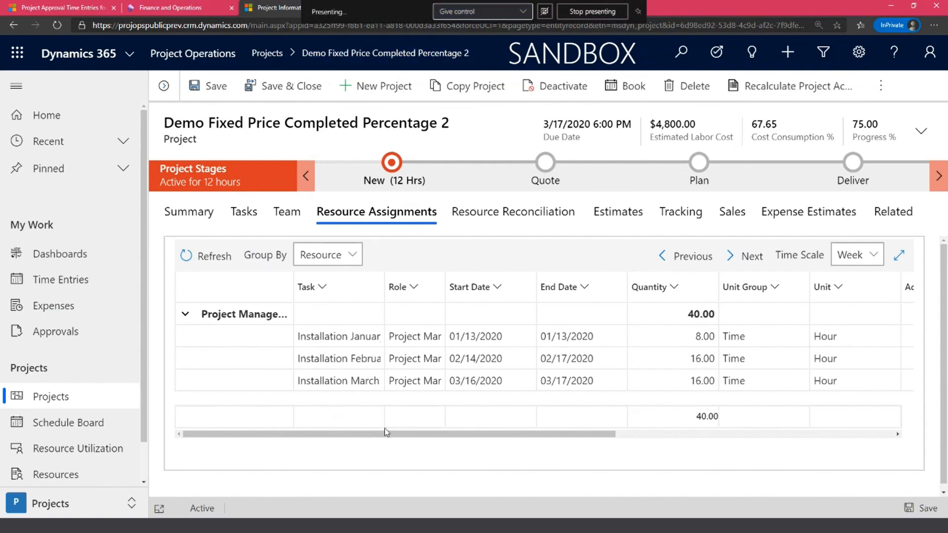
pyautogui.moveTo(377, 439)
pyautogui.mouseDown()
pyautogui.moveTo(439, 438)
pyautogui.moveTo(377, 439)
pyautogui.mouseUp()
pyautogui.moveTo(347, 440); pyautogui.dragTo(216, 444)
# Examine the project's Mileage expense estimate, including its quantity, unit prices and total cost price.
pyautogui.click(836, 220)
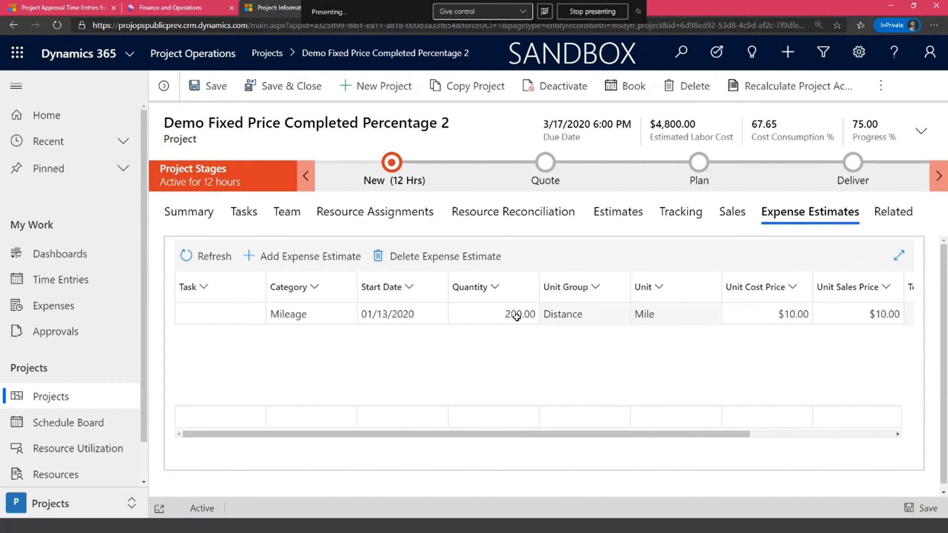
pyautogui.moveTo(499, 435); pyautogui.dragTo(590, 436)
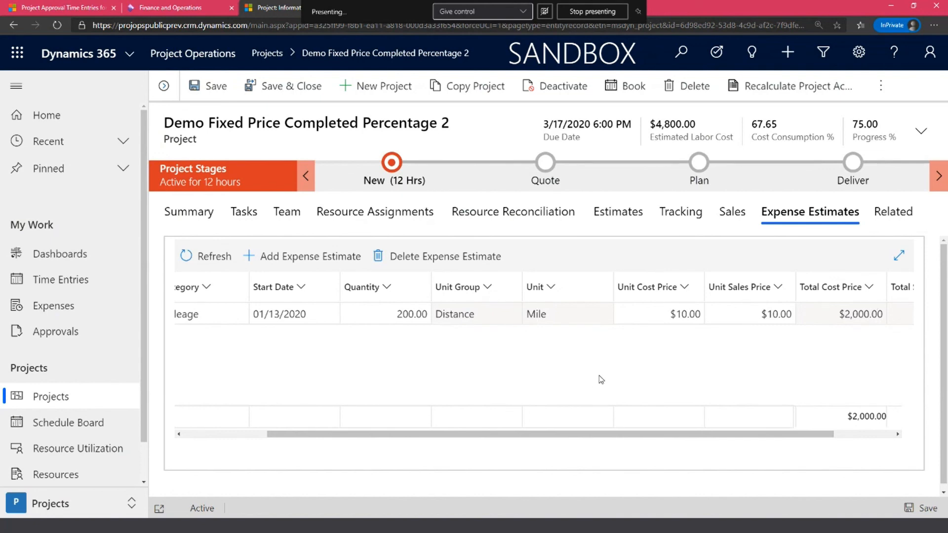
pyautogui.moveTo(650, 435); pyautogui.dragTo(409, 451)
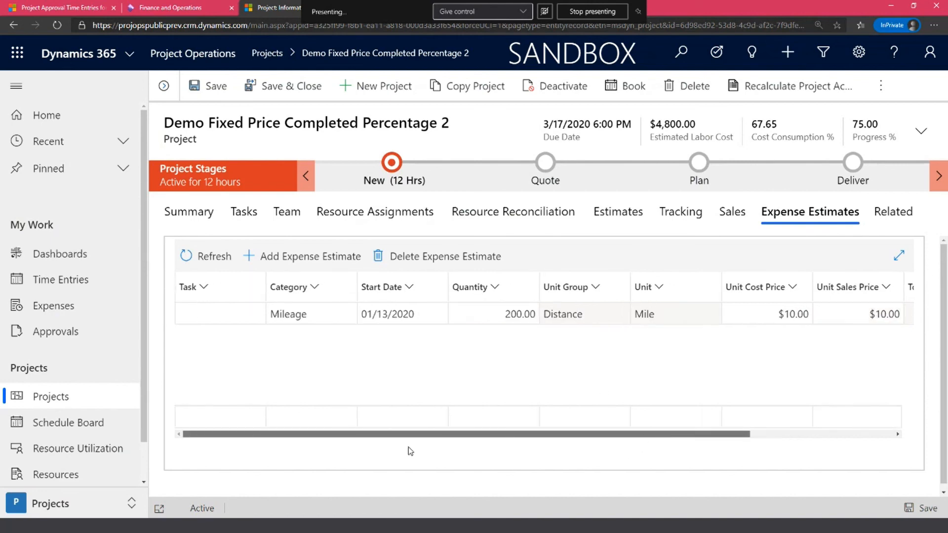